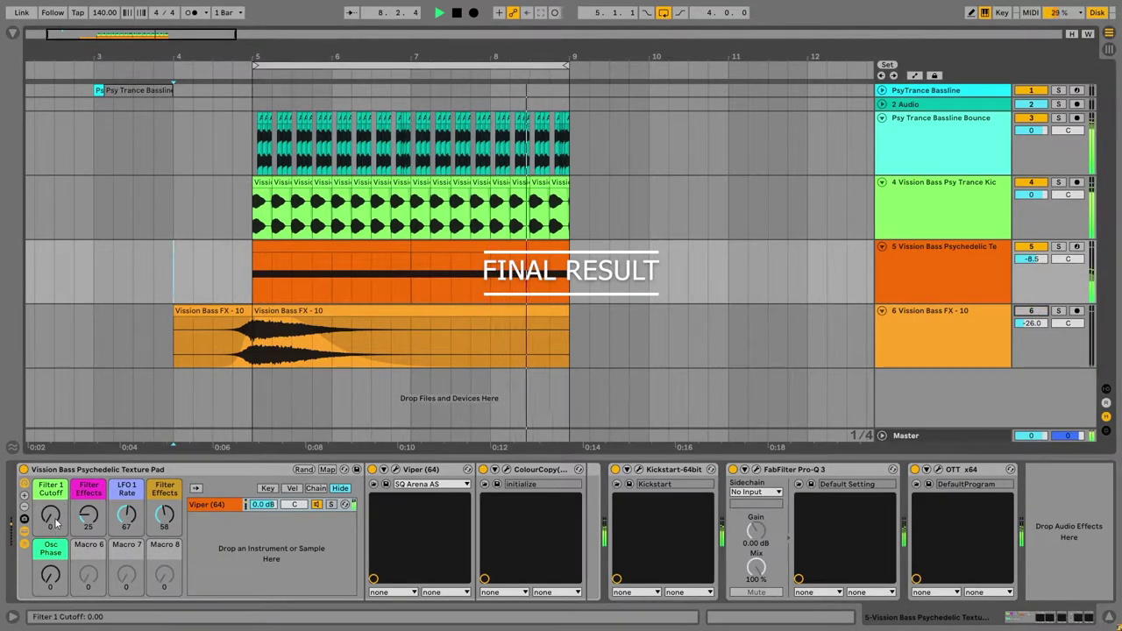
Step: Sweep the Filter 1 Cutoff macro of the Vission Bass Psychedelic Texture Pad rack up and down during playback
drag(54, 523, 54, 513)
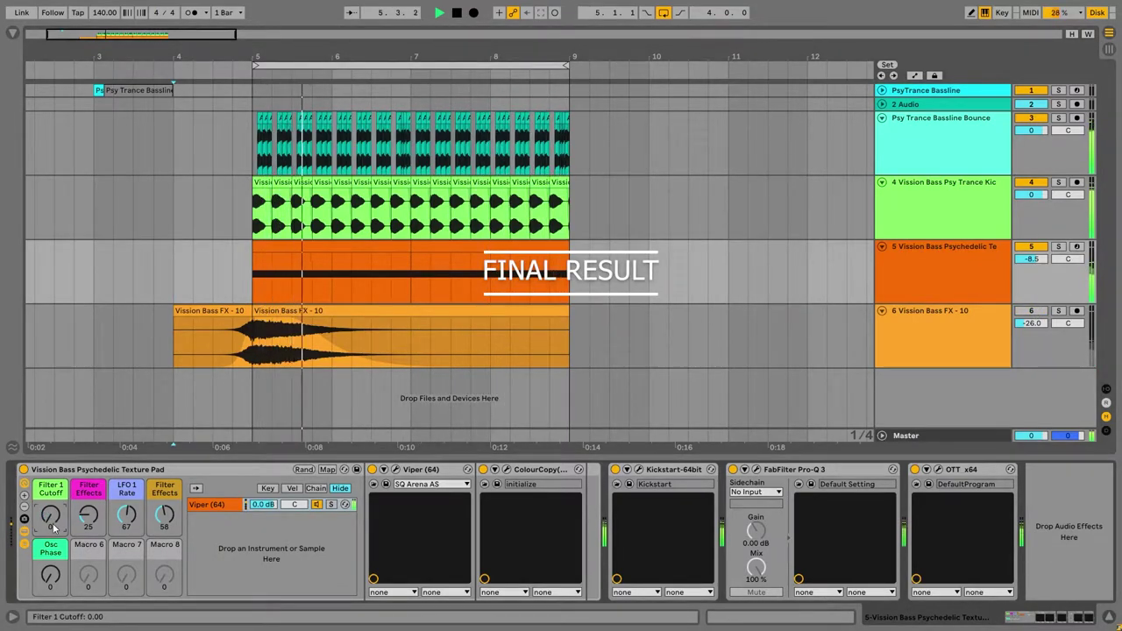
drag(53, 524, 53, 436)
drag(51, 515, 51, 531)
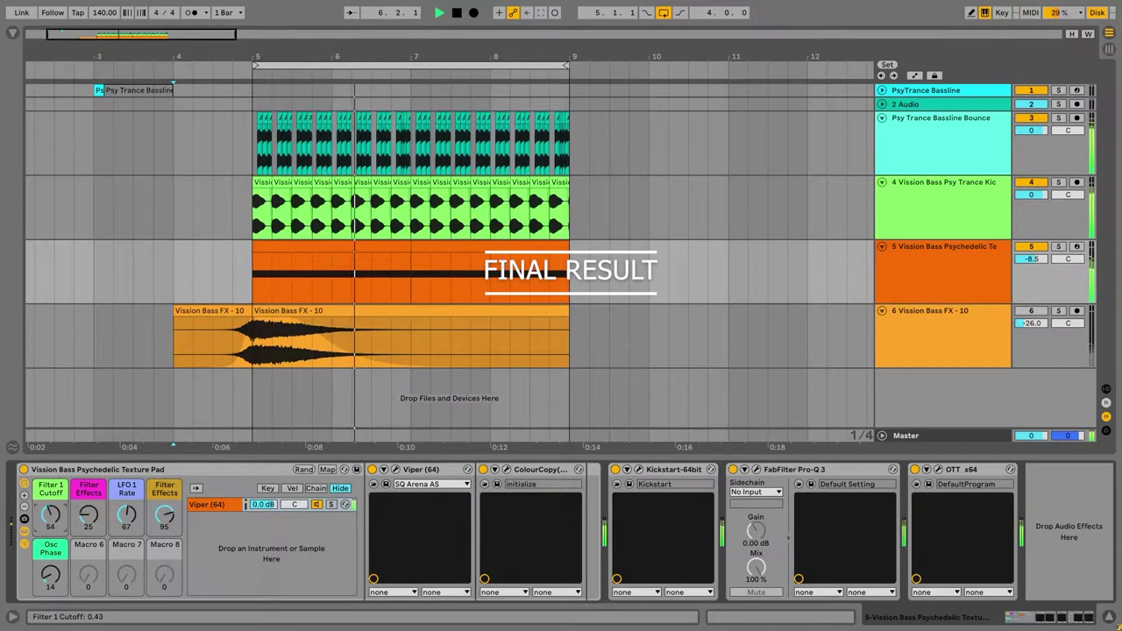
drag(50, 516, 51, 535)
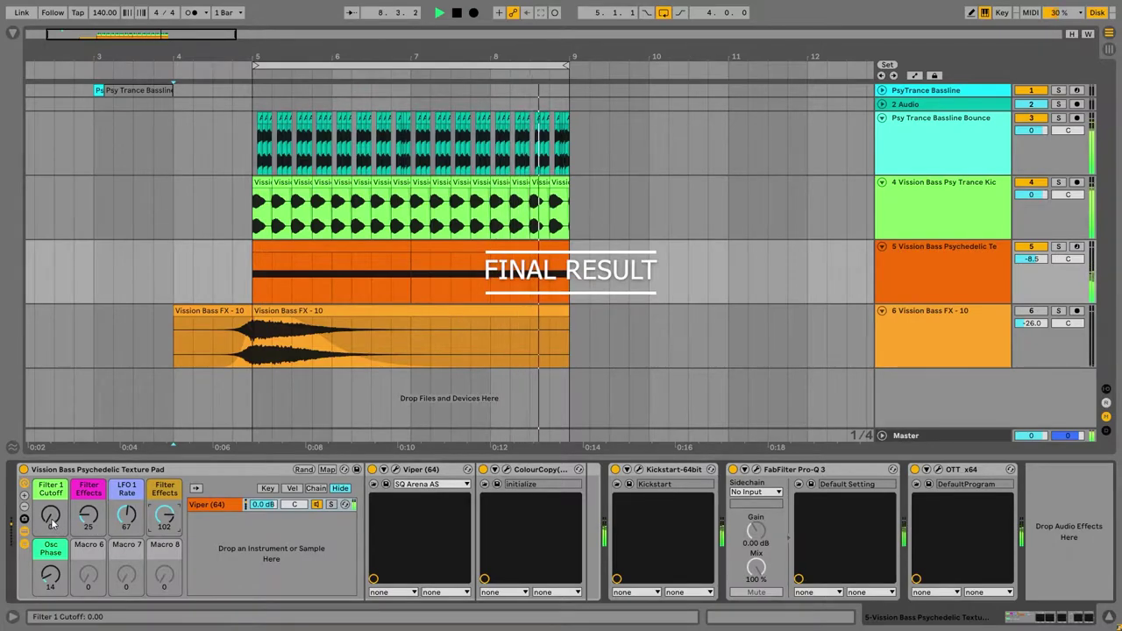
mouse_move(51, 516)
mouse_down()
mouse_move(51, 551)
mouse_move(51, 508)
mouse_up()
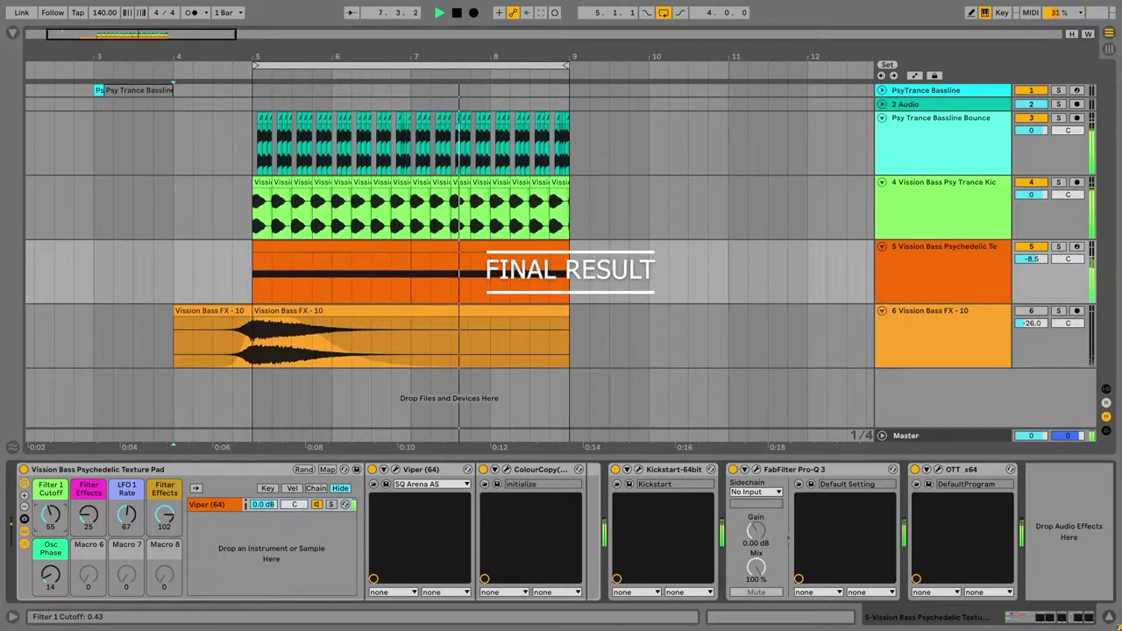
drag(50, 516, 50, 500)
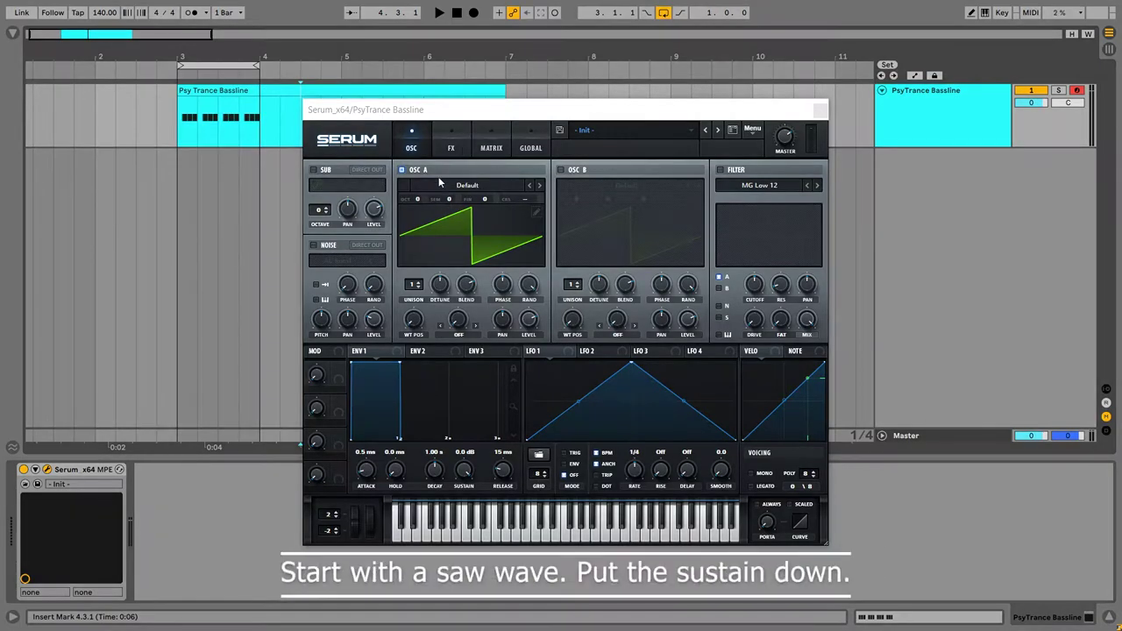
Step: Lower Env 1's sustain to -oo dB, shorten its decay to 416 ms, and play the bassline loop
drag(399, 363, 371, 438)
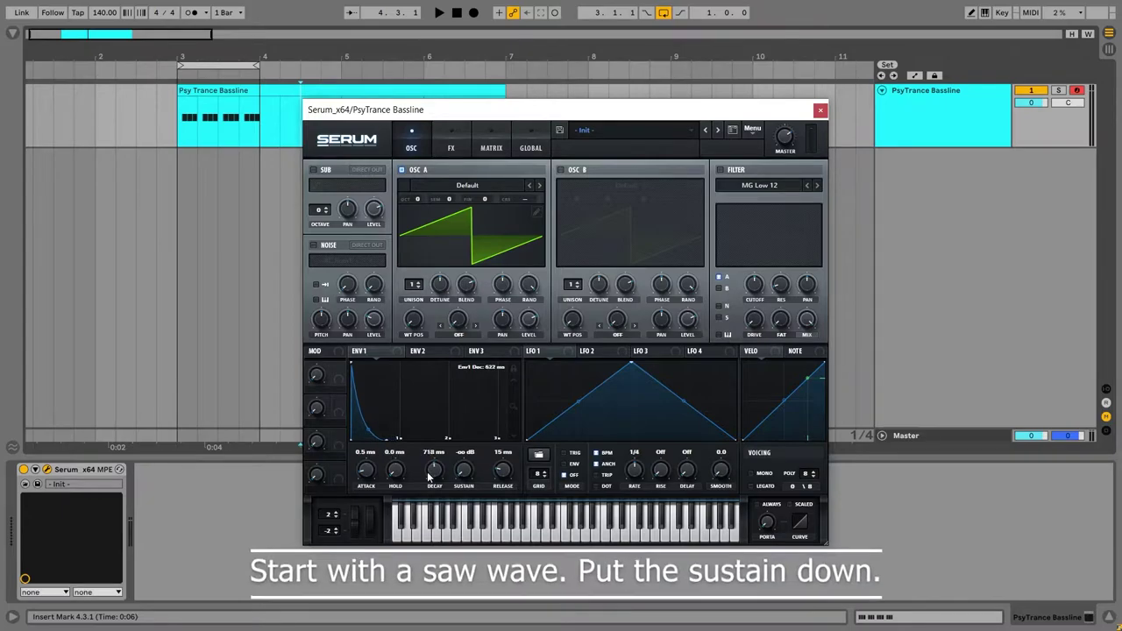
click(440, 14)
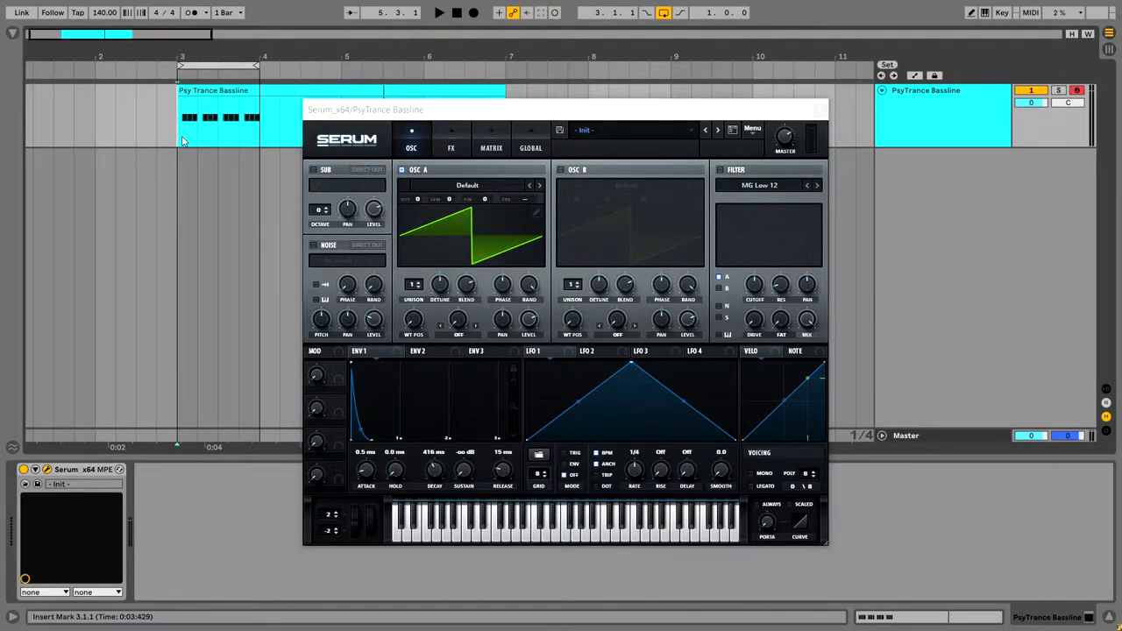
drag(417, 200, 420, 206)
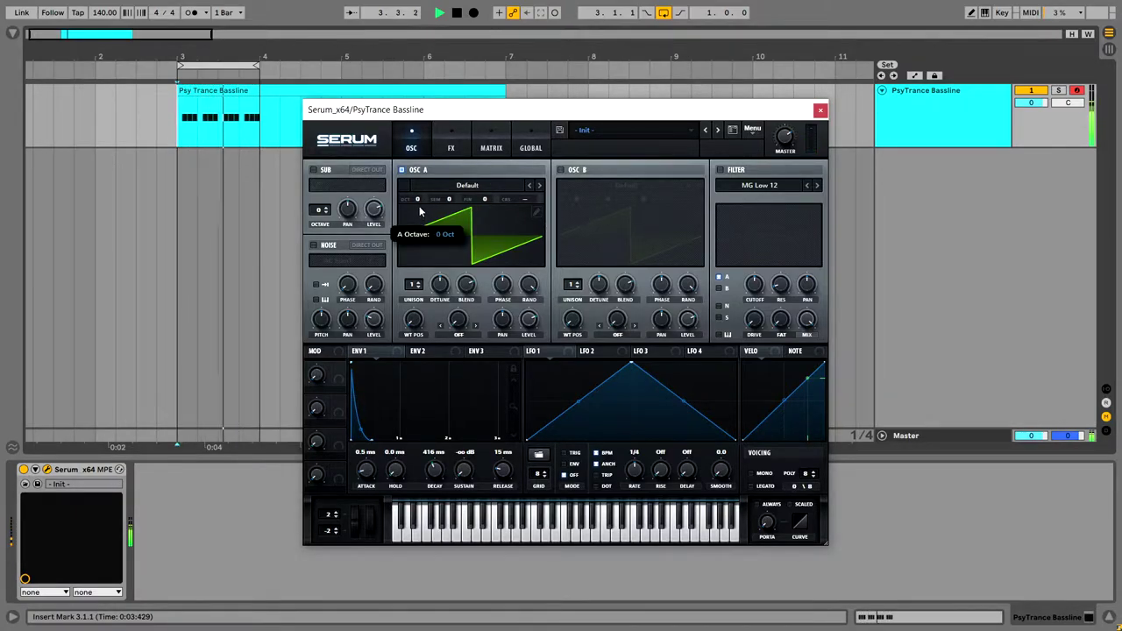
Step: Enable the filter for oscillator A and set its type to MG Low 18
click(720, 170)
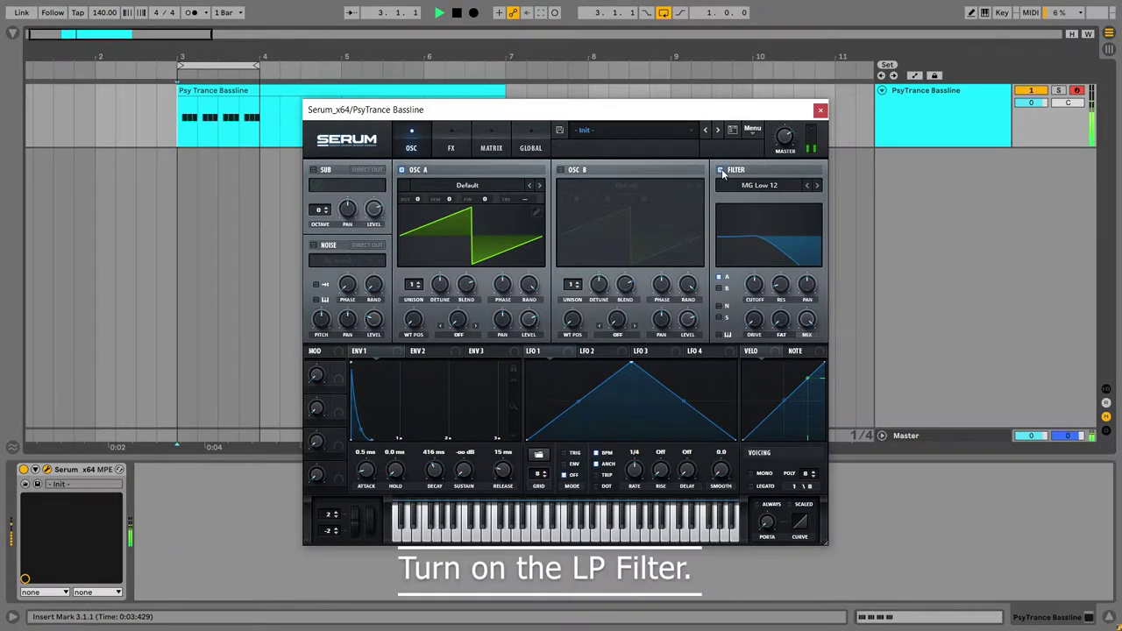
click(770, 186)
mouse_move(755, 200)
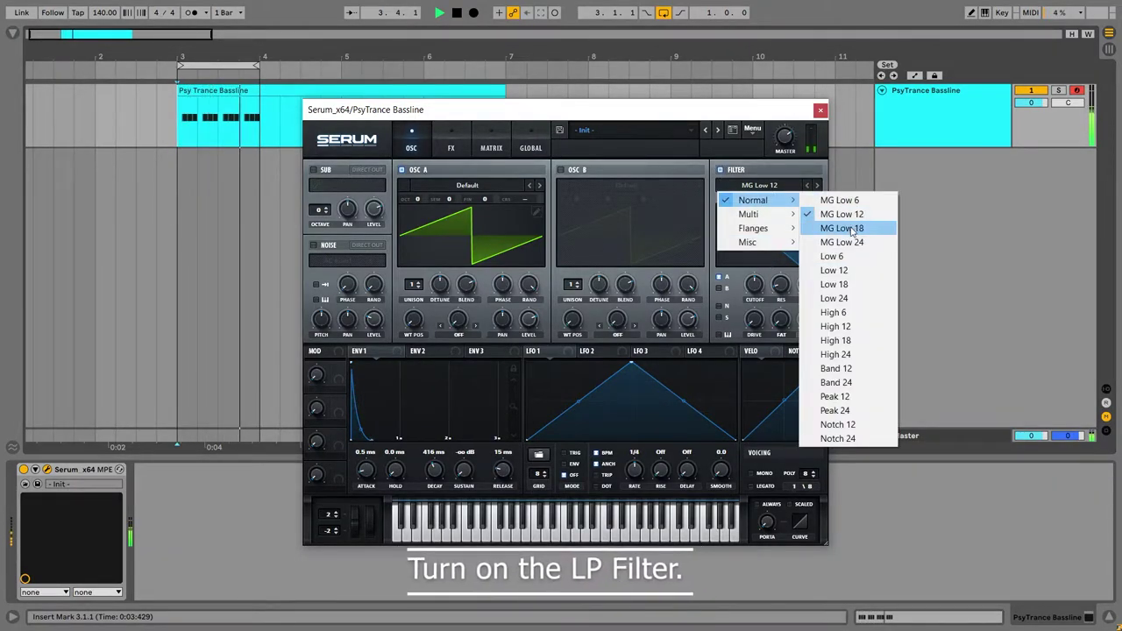
click(851, 229)
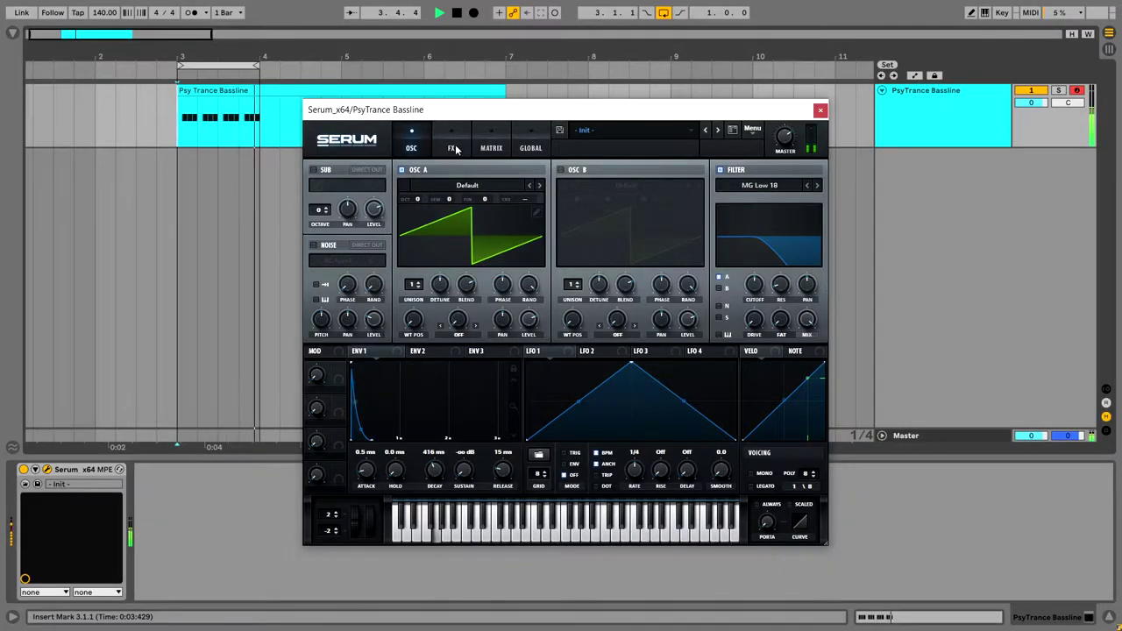
Step: Turn the filter cutoff fully down and modulate it with Env 1 by an amount of about 82
mouse_move(748, 309)
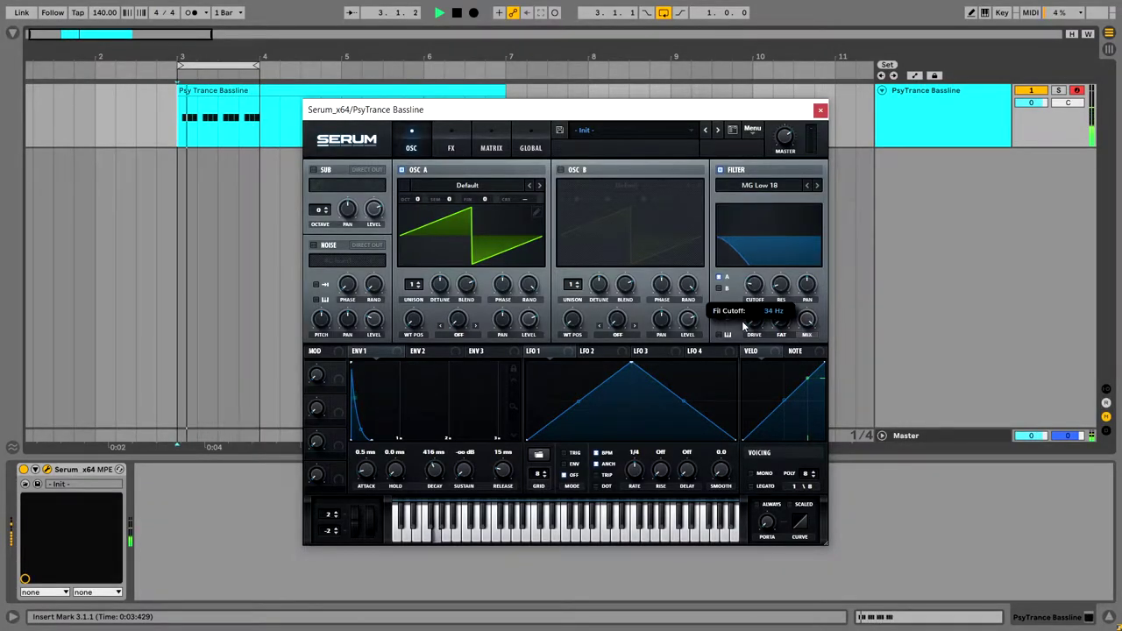
drag(743, 325, 665, 421)
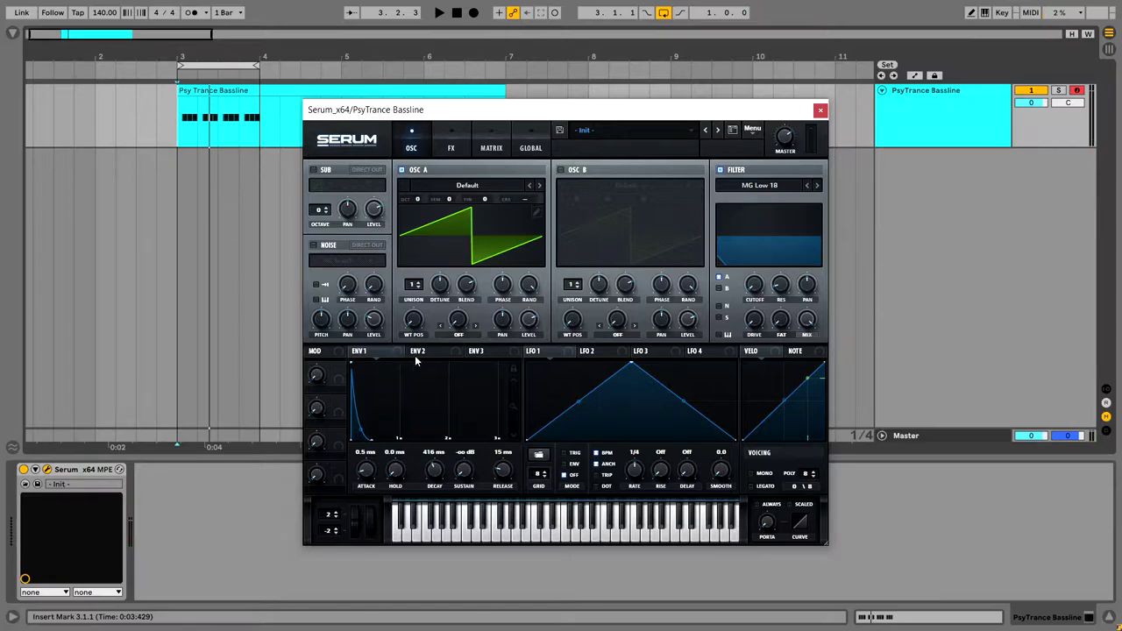
drag(355, 351, 756, 286)
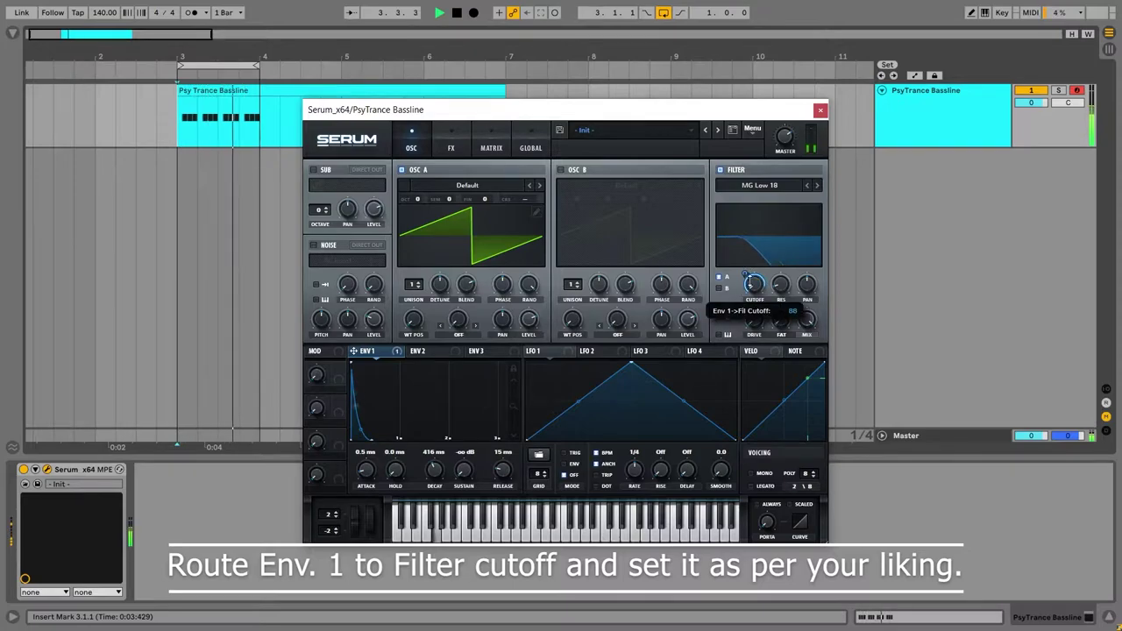
mouse_move(757, 290)
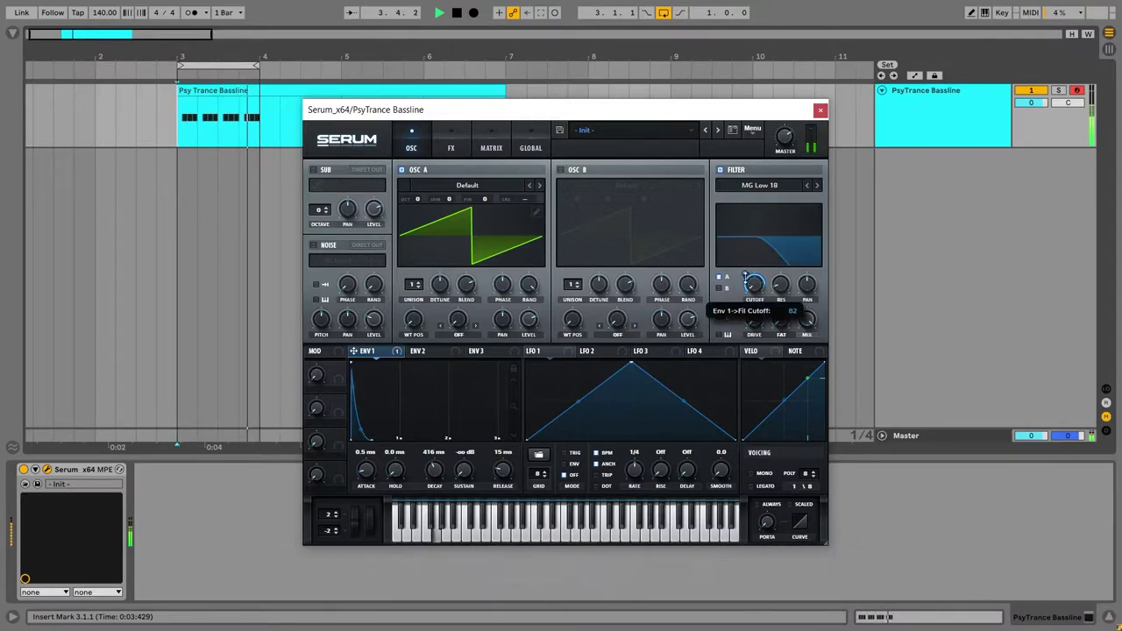
Step: Enable the Tube distortion effect with increased drive and add a compressor in multiband mode
click(452, 149)
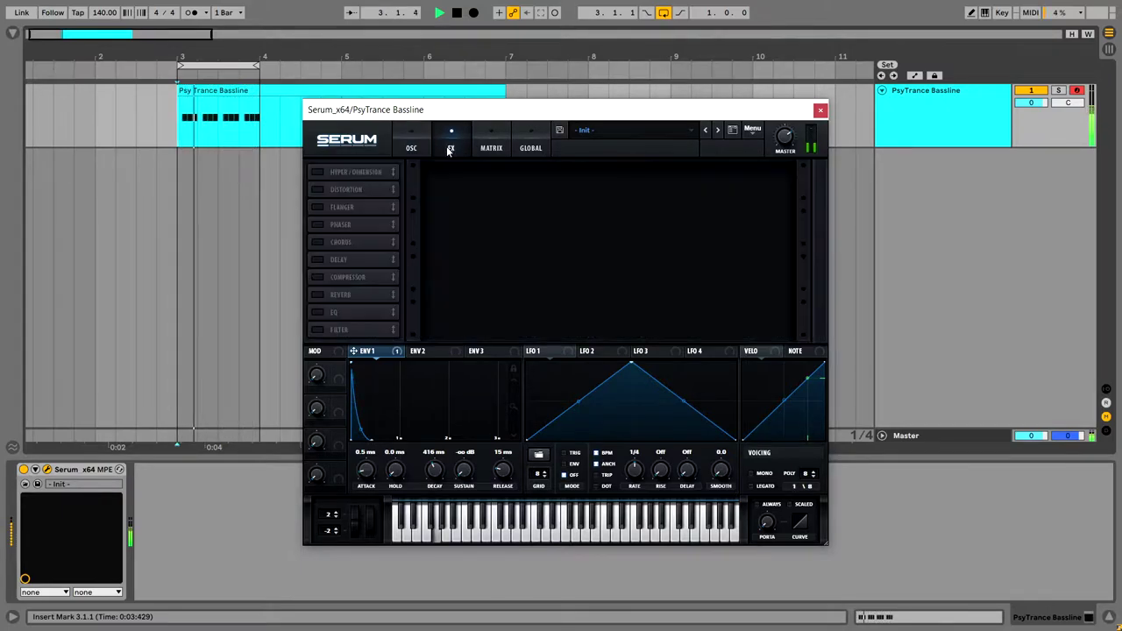
click(319, 190)
drag(692, 185, 712, 150)
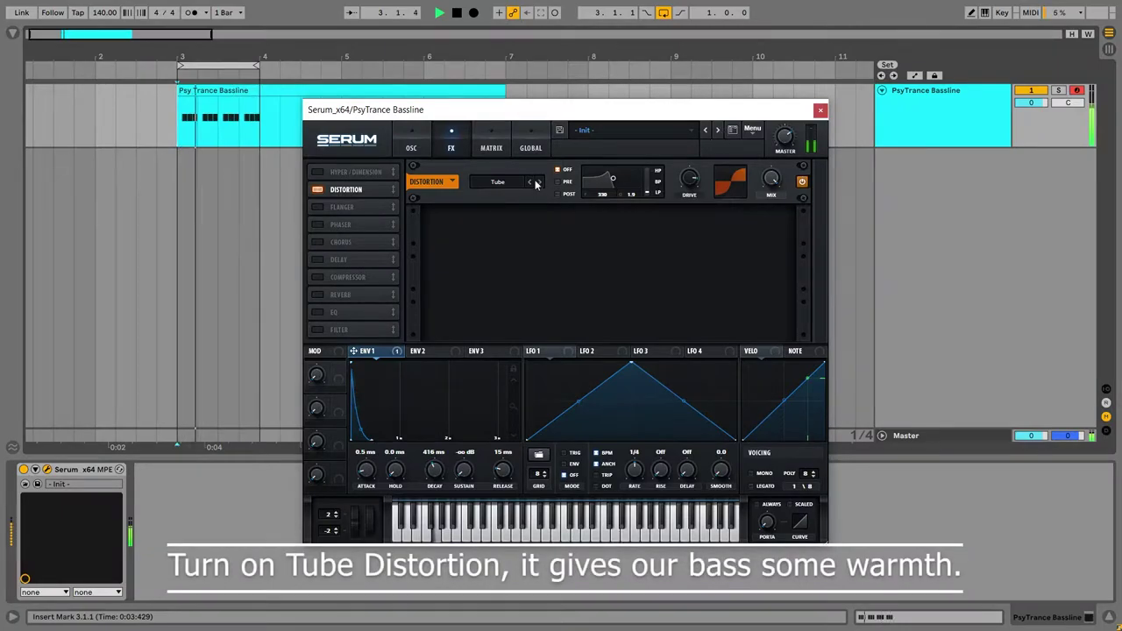
click(540, 182)
click(539, 182)
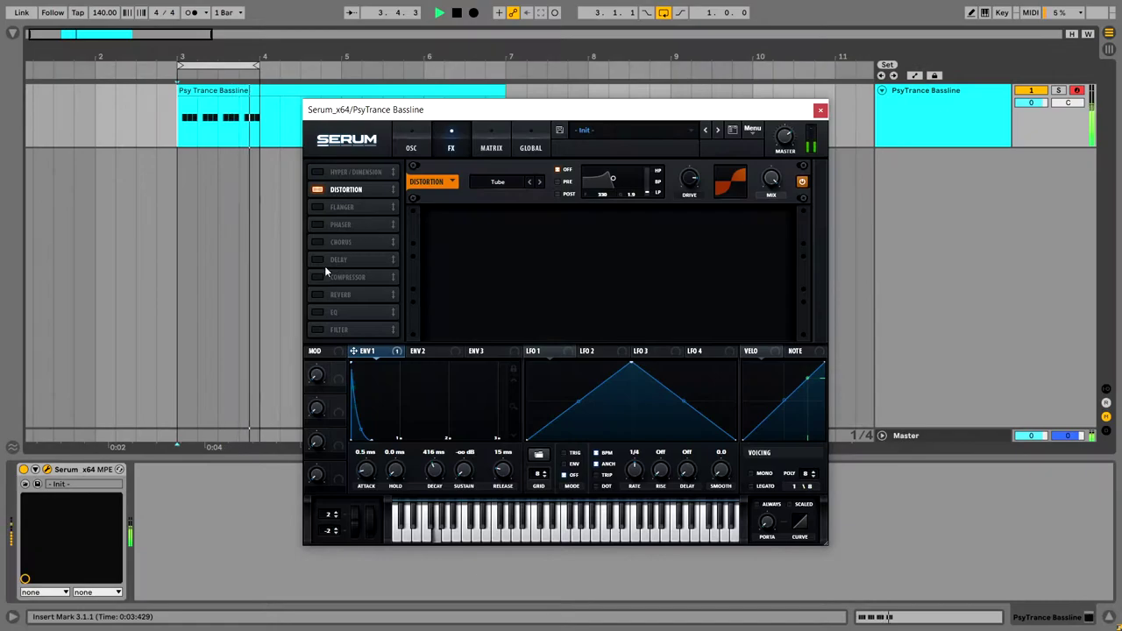
click(318, 277)
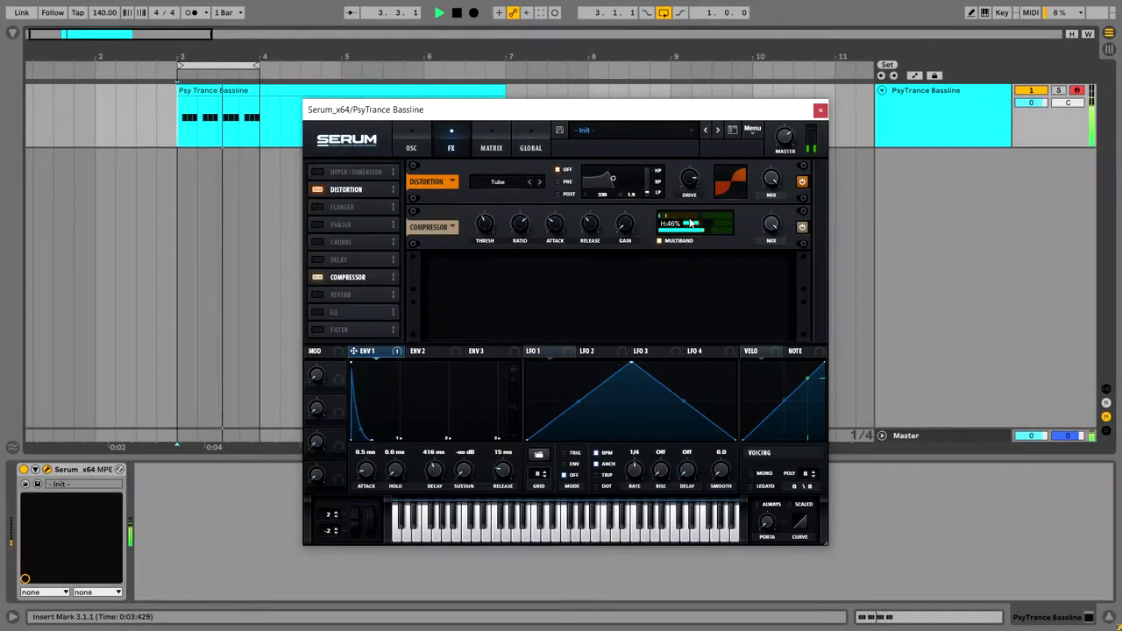
Step: Set oscillator A's octave to -1 and shift the synth window slightly upward
click(411, 147)
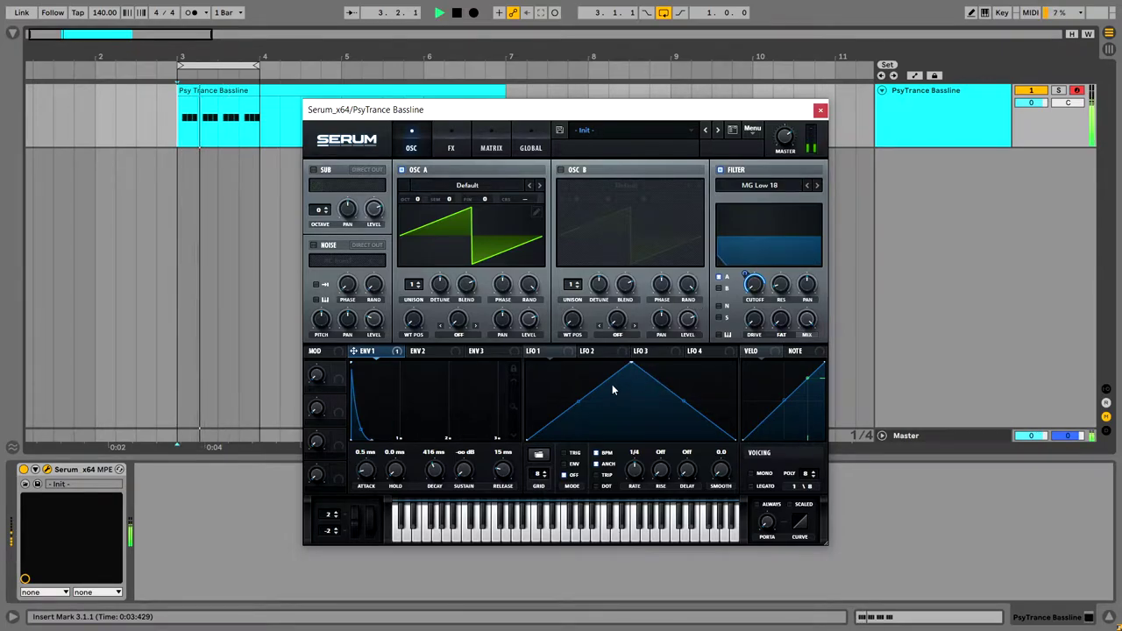
drag(417, 199, 418, 215)
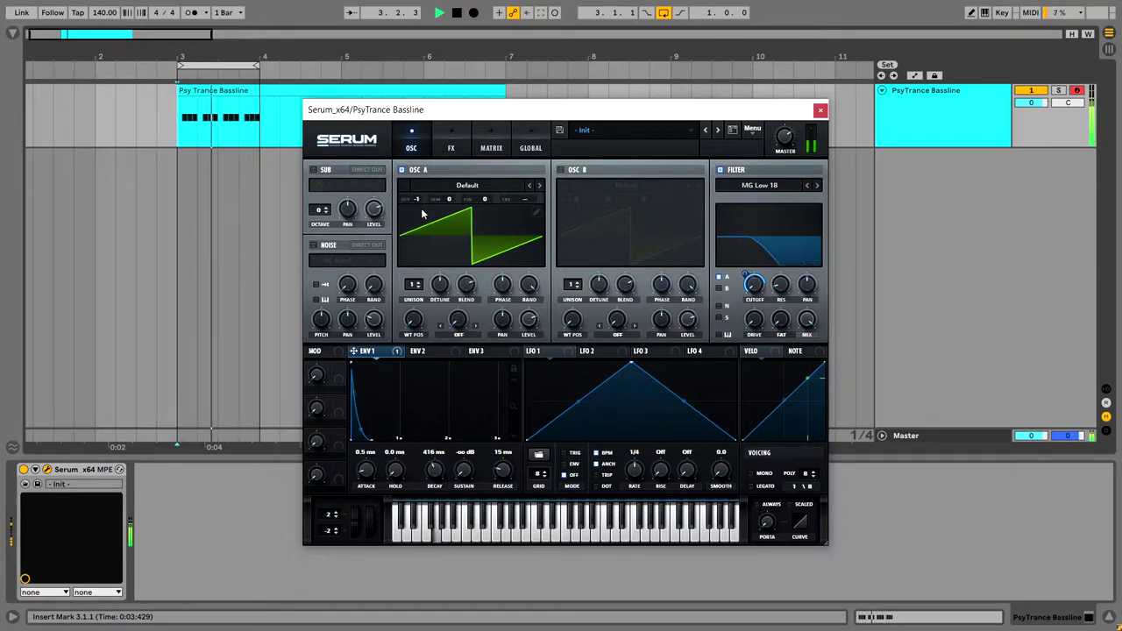
drag(487, 120, 489, 100)
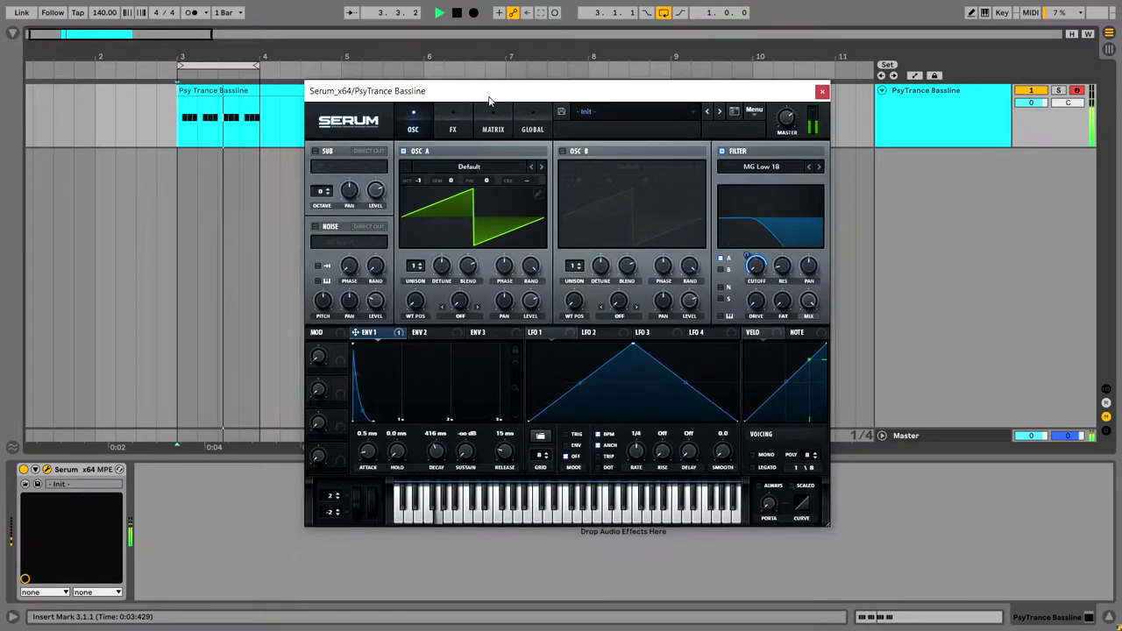
Step: Set Env 1's release to 26 ms and its attack to 0.0 ms, and stop playback
drag(505, 458, 505, 452)
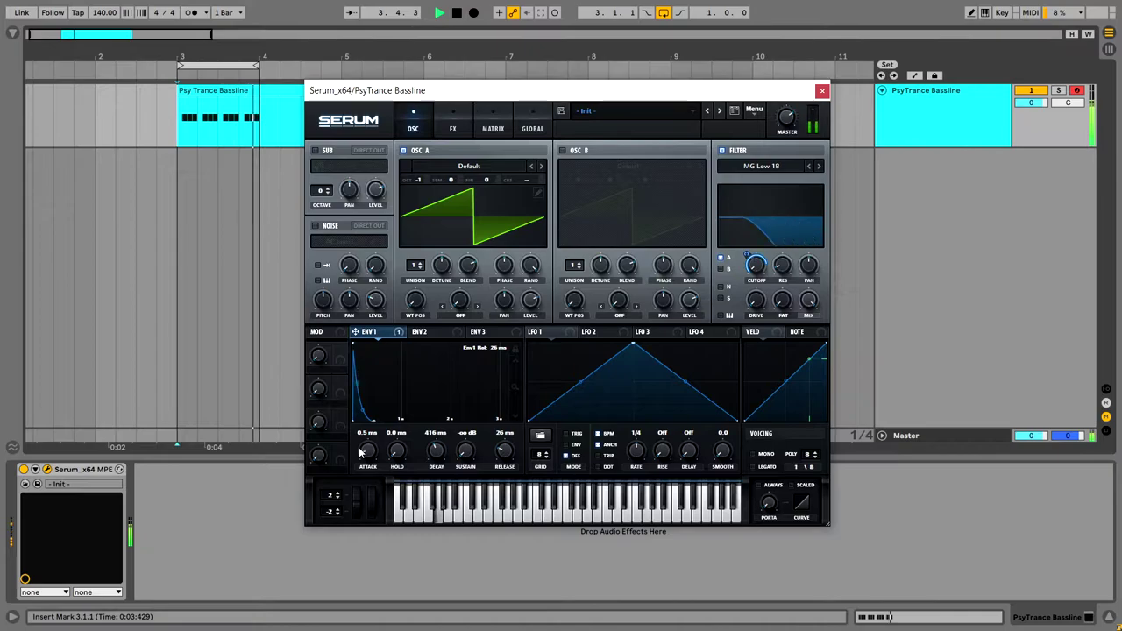
drag(370, 446, 370, 451)
key(space)
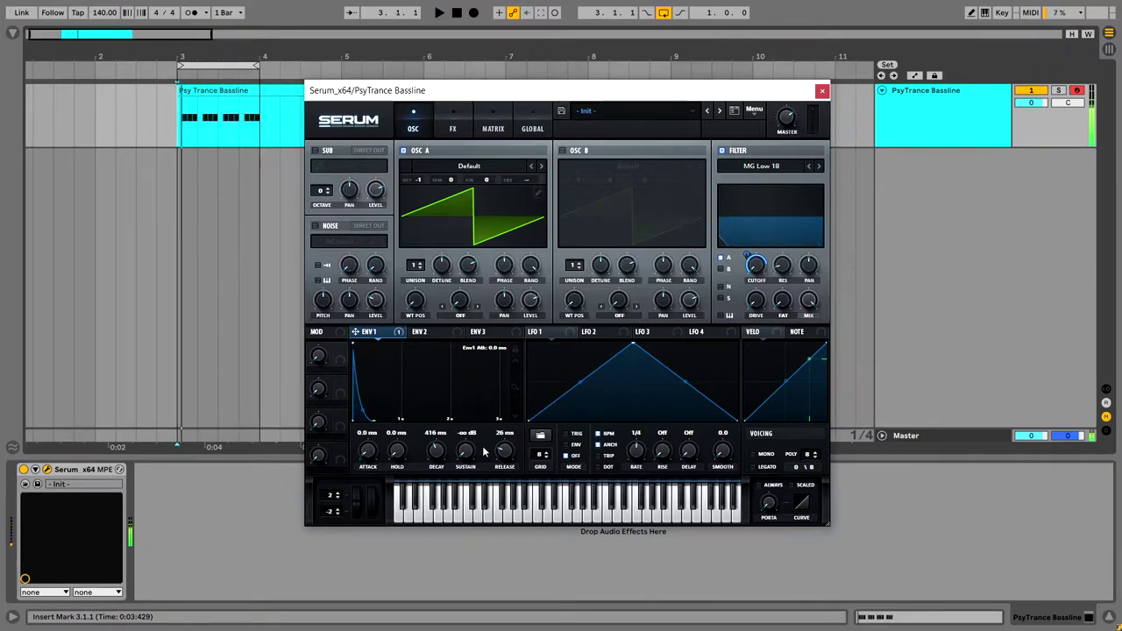
Step: Turn down oscillator A's random phase and restart the bassline loop
mouse_move(529, 267)
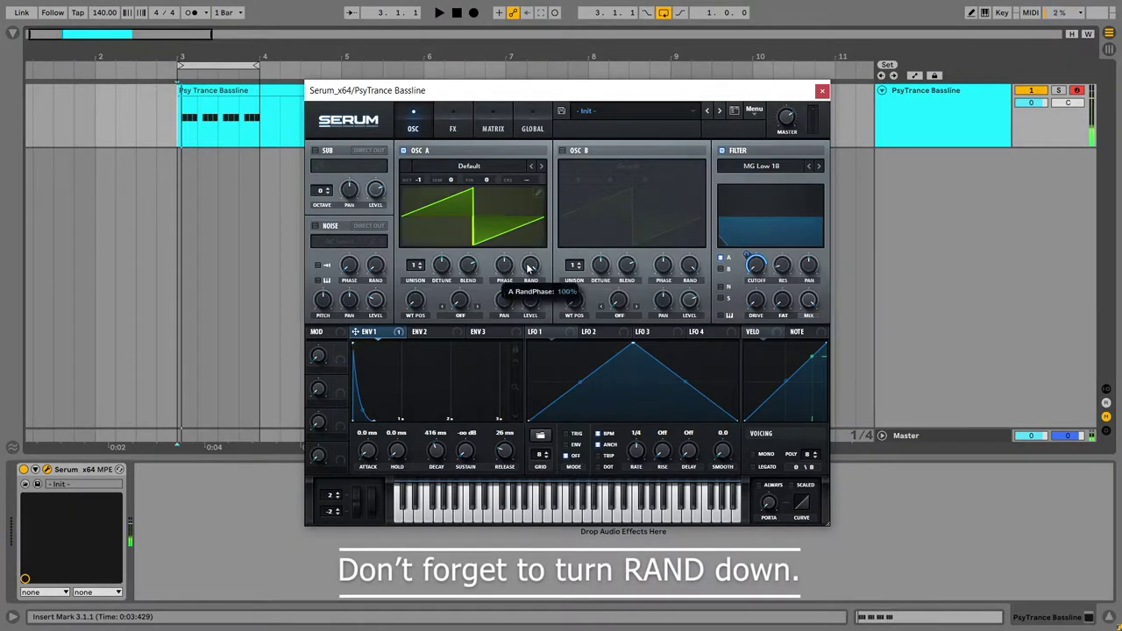
key(space)
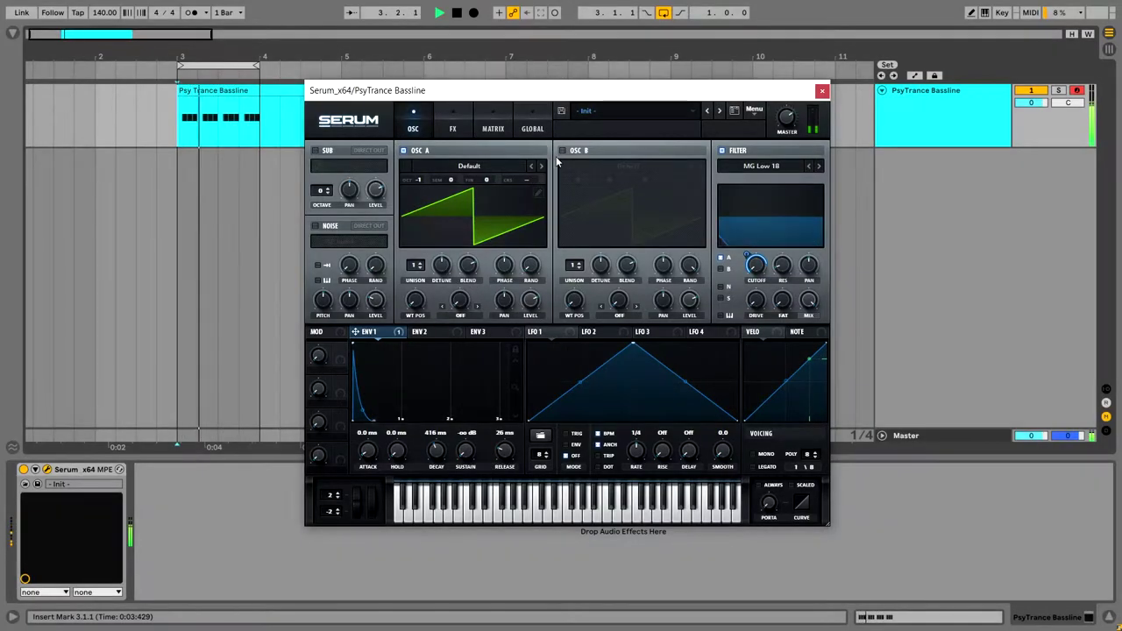
Step: Enable the EQ effect, switch its low band to a low cut, and lower that band's frequency
click(452, 129)
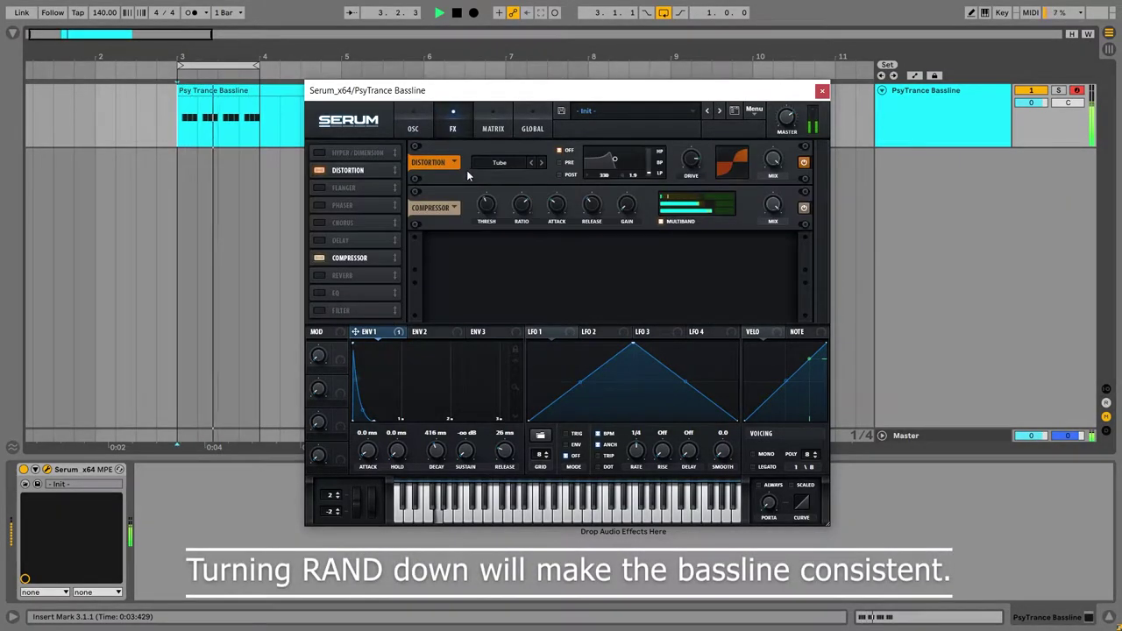
click(319, 294)
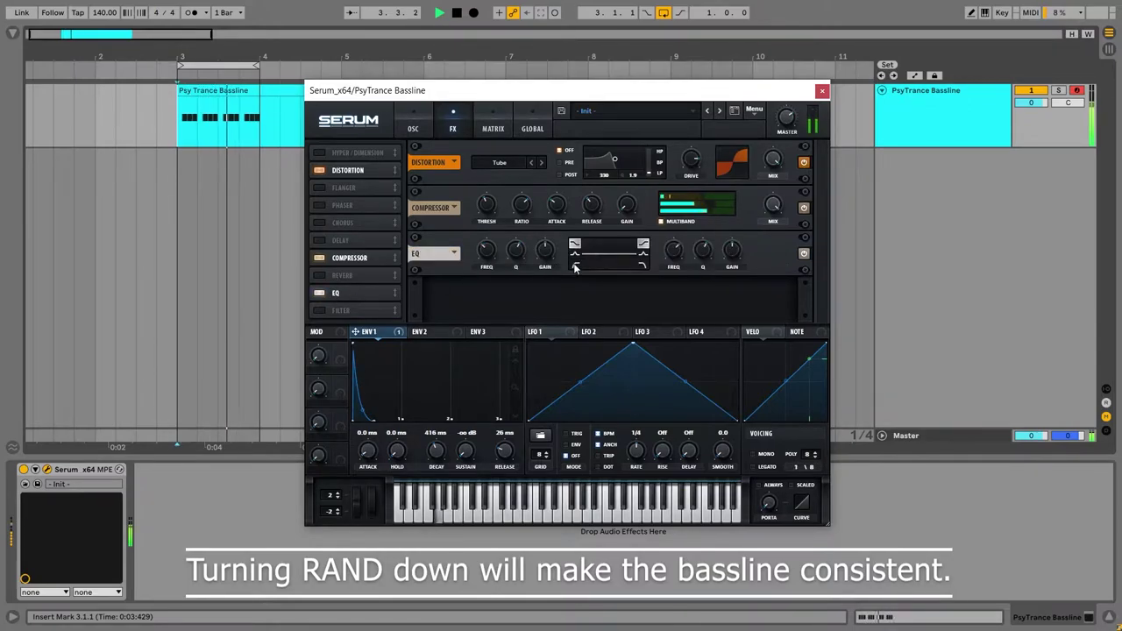
drag(543, 256, 553, 232)
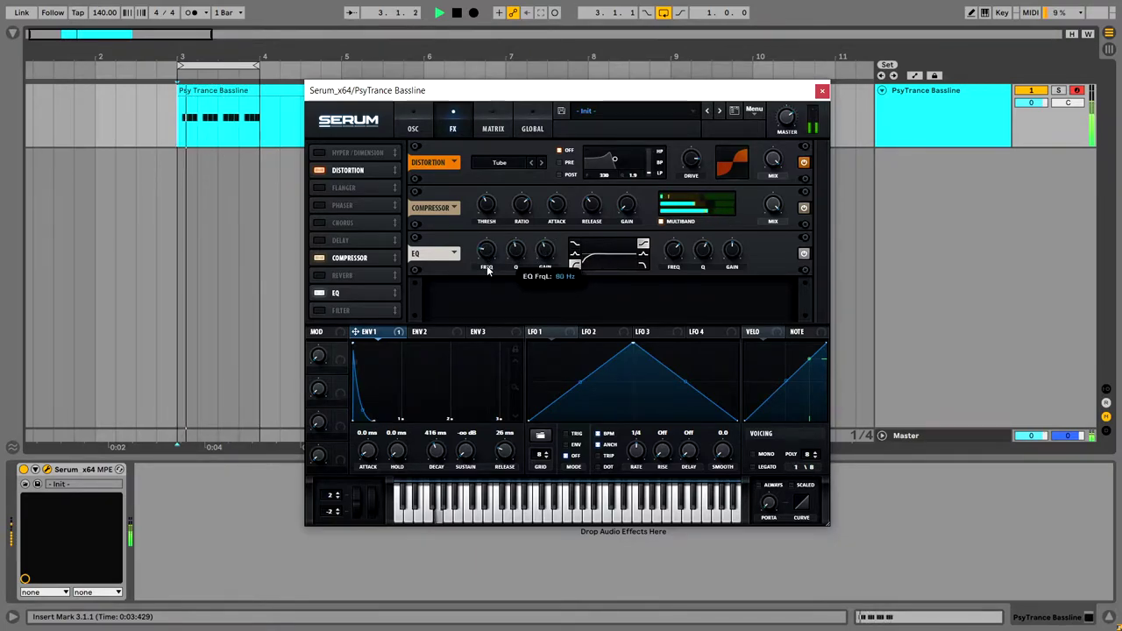
drag(486, 273, 483, 298)
Step: Adjust the EQ's low-band gain, reduce its high-band gain to about -3.2 dB, and stop playback
mouse_move(544, 257)
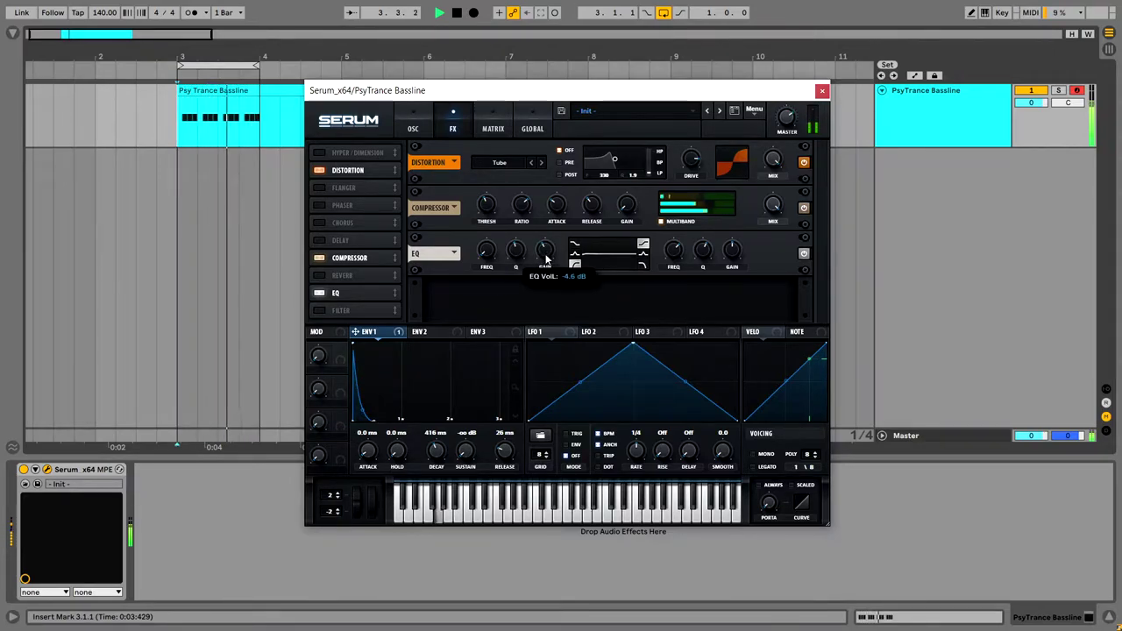
mouse_move(731, 254)
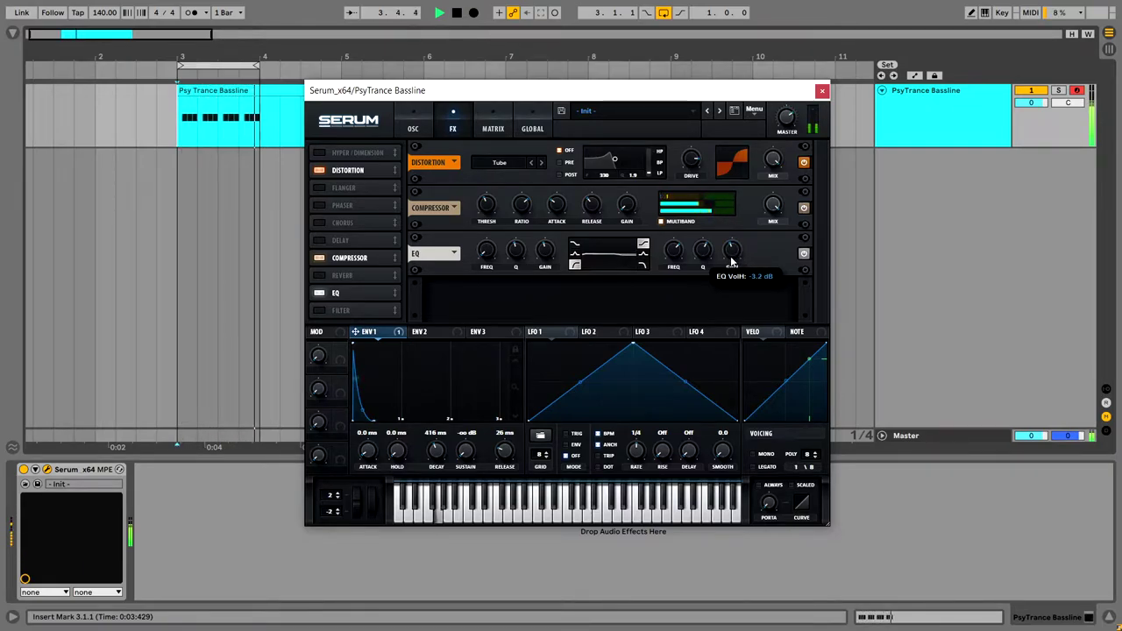
key(space)
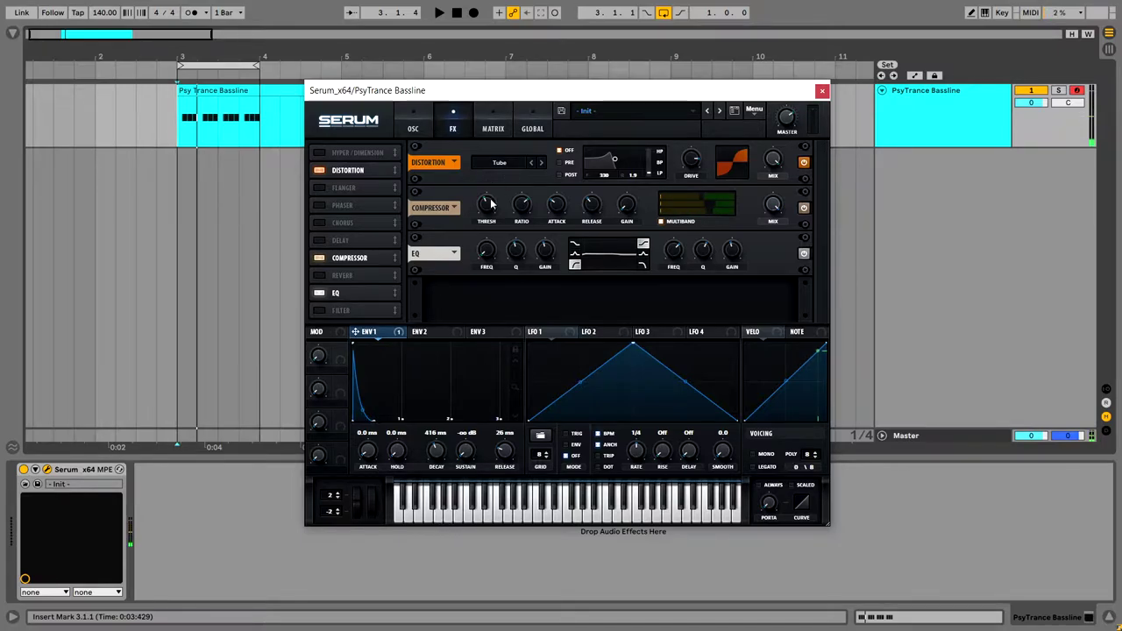
Step: Audition the bassline with the oscillator page open and view oscillator A's wavetable categories
click(427, 130)
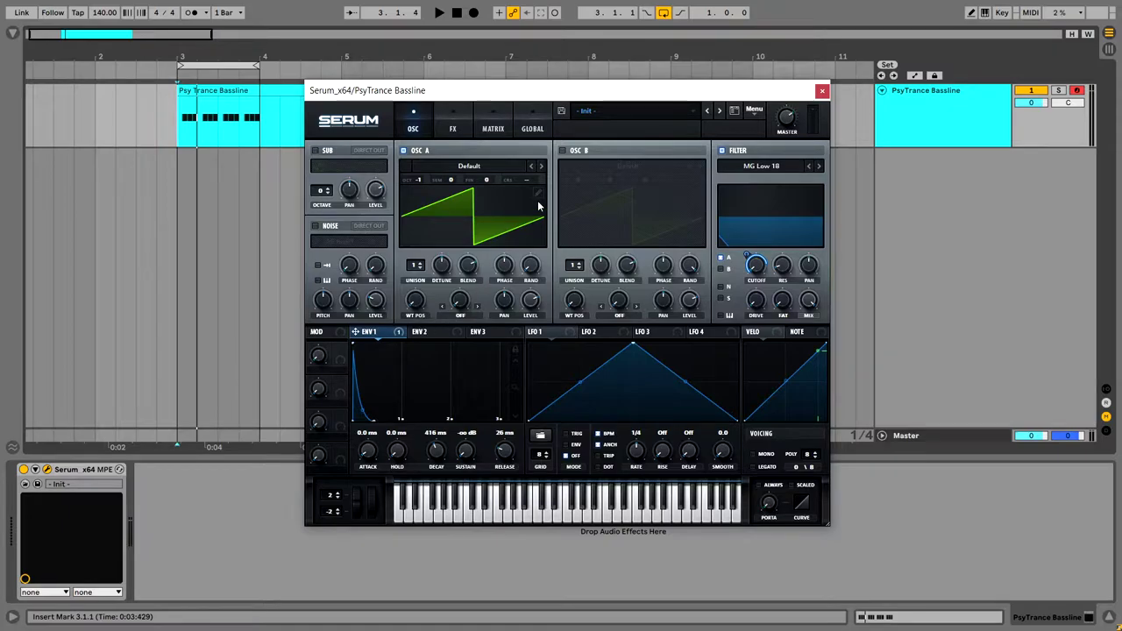
key(space)
click(487, 165)
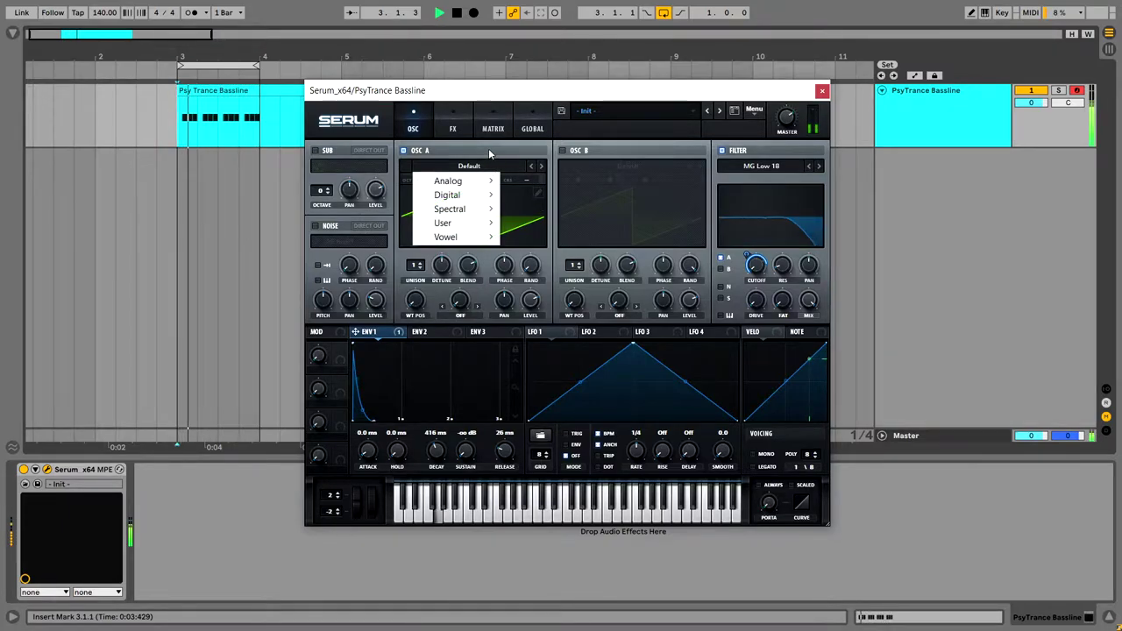
click(488, 154)
key(space)
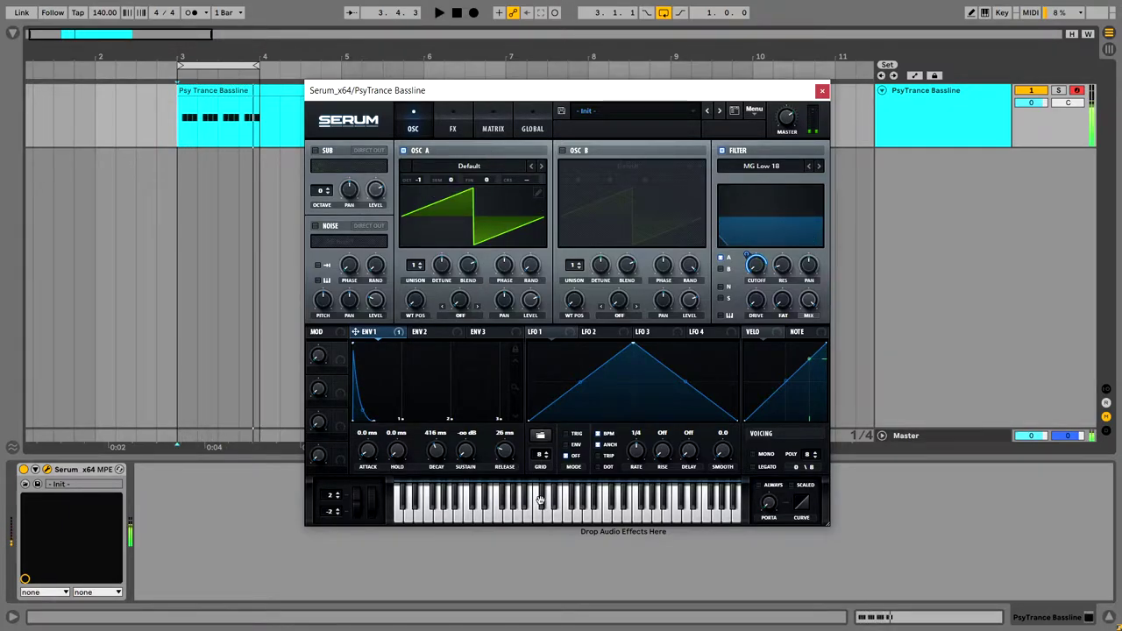
Step: Close the synth window, sort the favourite effects by name, and add FabFilter Pro-Q 3 to the PsyTrance Bassline track
click(822, 91)
click(13, 32)
click(38, 79)
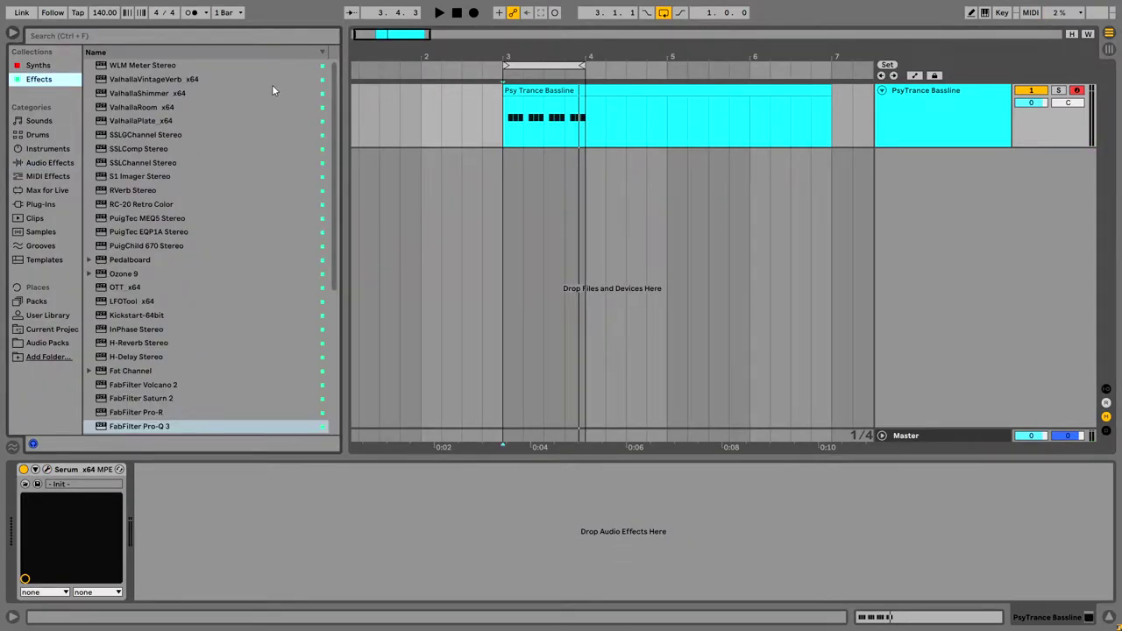
click(208, 53)
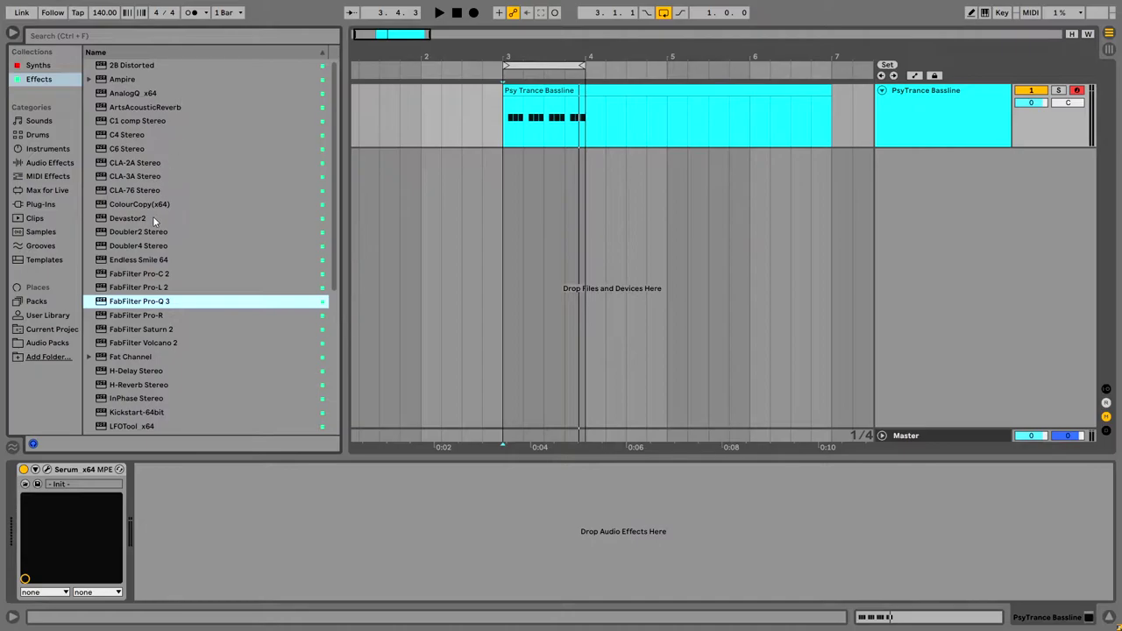
double_click(169, 303)
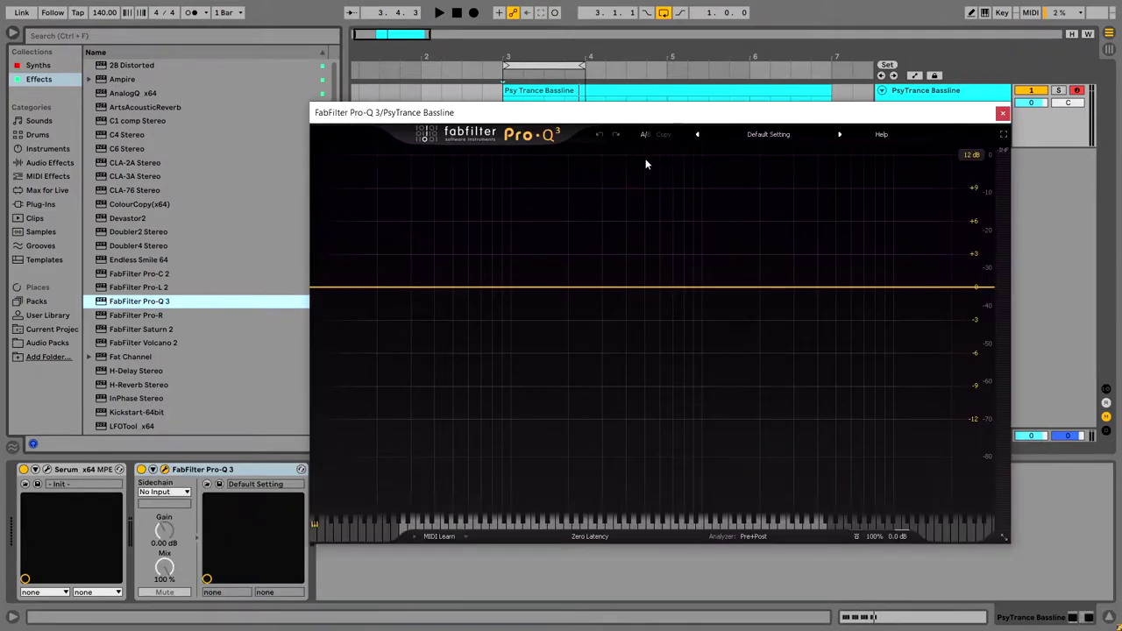
Step: Loop the bassline and shape the EQ's low end with a low cut, a narrow dip, and a boost of about 2.9 dB near 47 Hz
key(space)
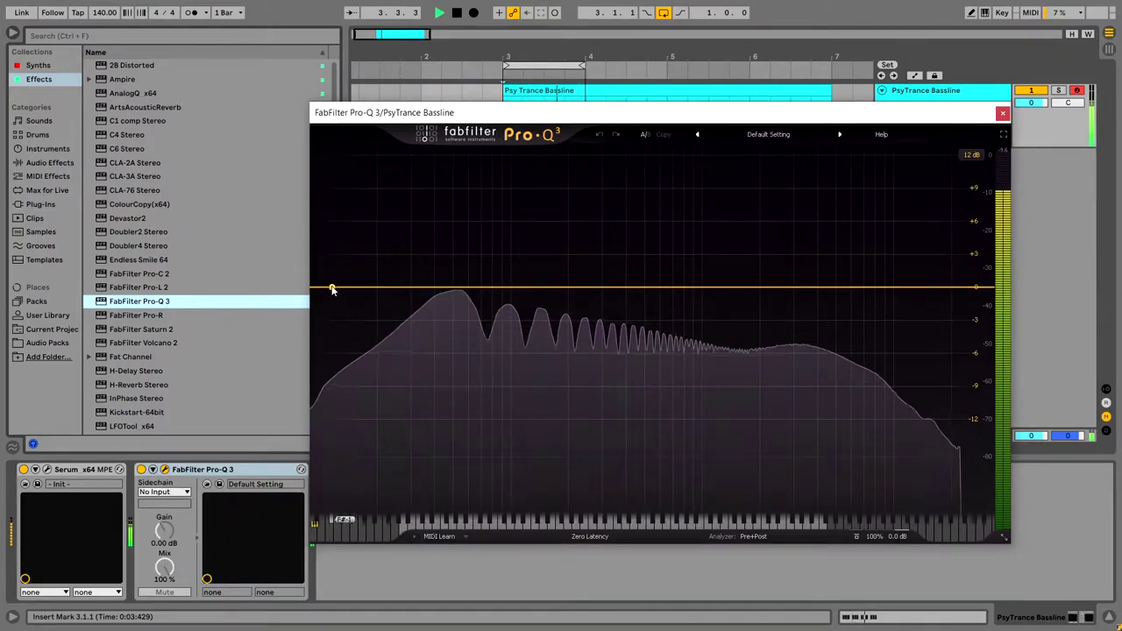
click(336, 287)
drag(336, 287, 374, 282)
drag(501, 285, 590, 186)
drag(594, 226, 550, 224)
scroll(594, 176, up, 10)
drag(540, 475, 491, 593)
mouse_move(456, 287)
mouse_down()
mouse_move(464, 252)
mouse_move(448, 277)
mouse_up()
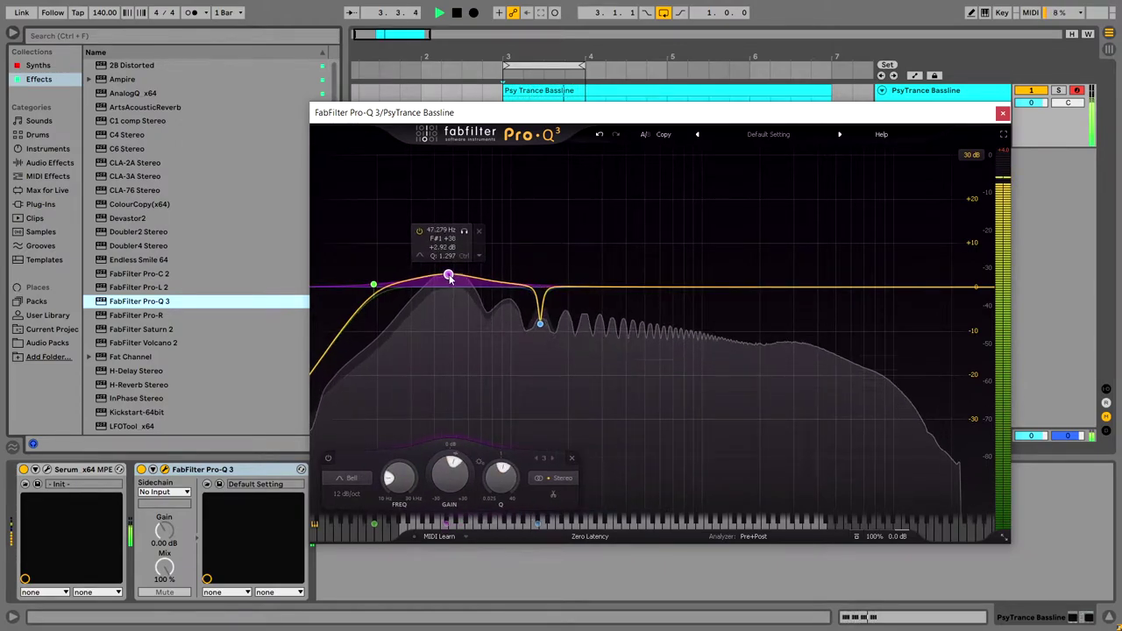
Step: Add gentle boosts and a dip across the EQ's mid and high range, and adjust its band at the top end
double_click(706, 256)
drag(706, 256, 608, 274)
mouse_move(746, 286)
mouse_down()
mouse_move(745, 254)
mouse_move(744, 296)
mouse_up()
mouse_move(849, 286)
mouse_down()
mouse_move(849, 263)
mouse_move(846, 276)
mouse_up()
drag(972, 303, 937, 285)
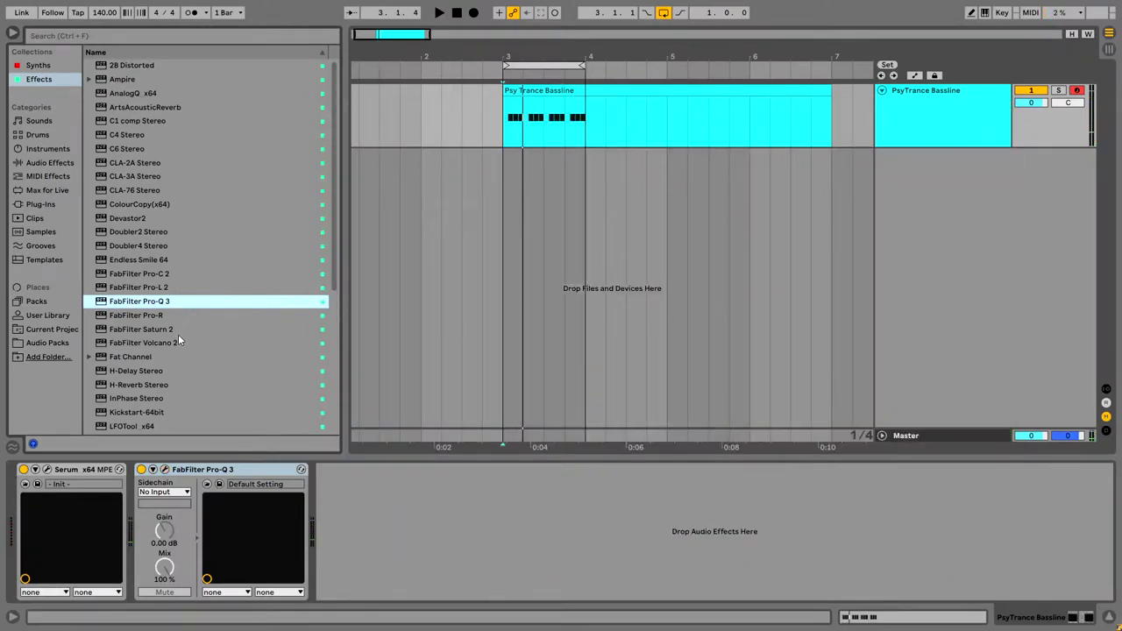
Step: Add Ableton's Saturator after the EQ and raise its drive to 3.43 dB while the bassline plays
click(58, 162)
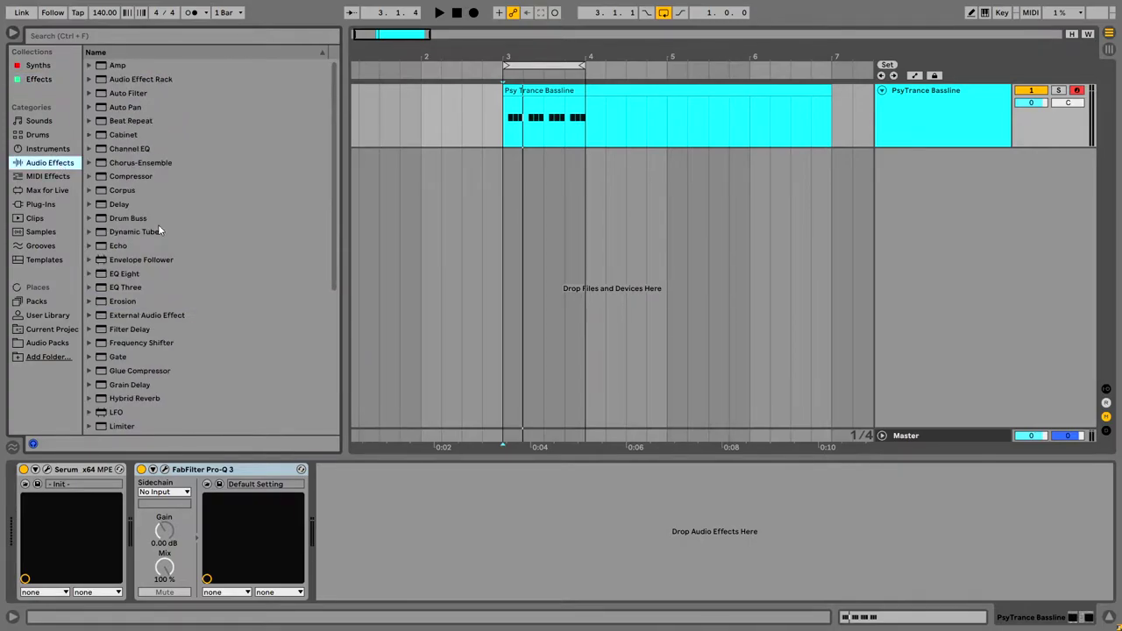
scroll(167, 264, down, 3)
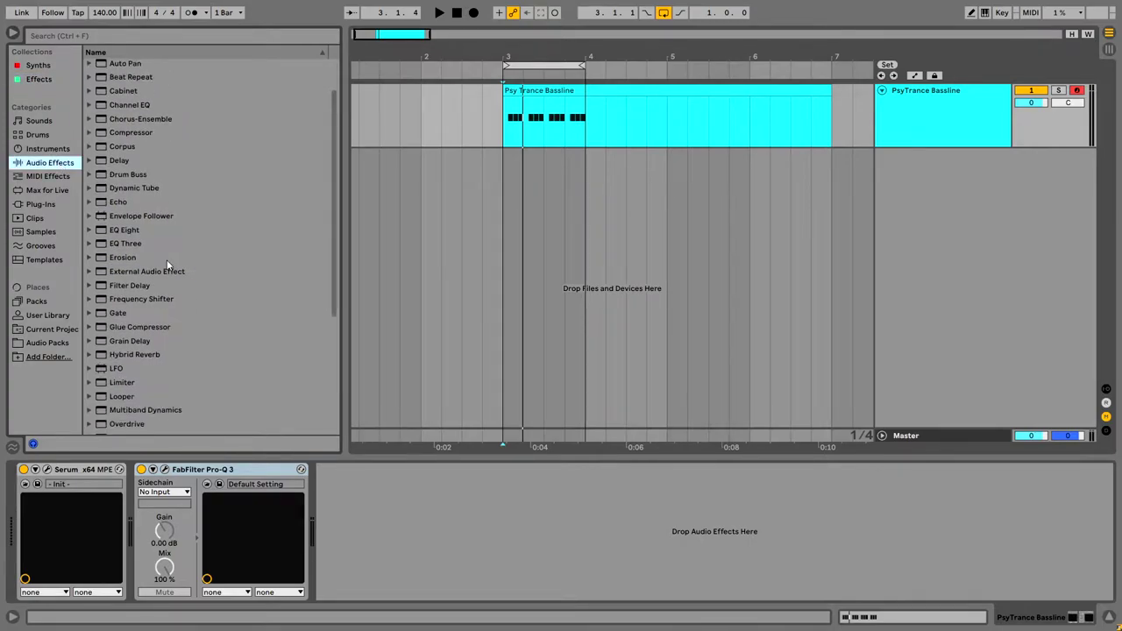
click(177, 325)
key(Down)
key(Down)
key(Down)
key(Down)
key(Down)
key(Down)
key(Down)
key(Down)
key(Down)
key(Down)
key(Down)
key(Down)
key(Down)
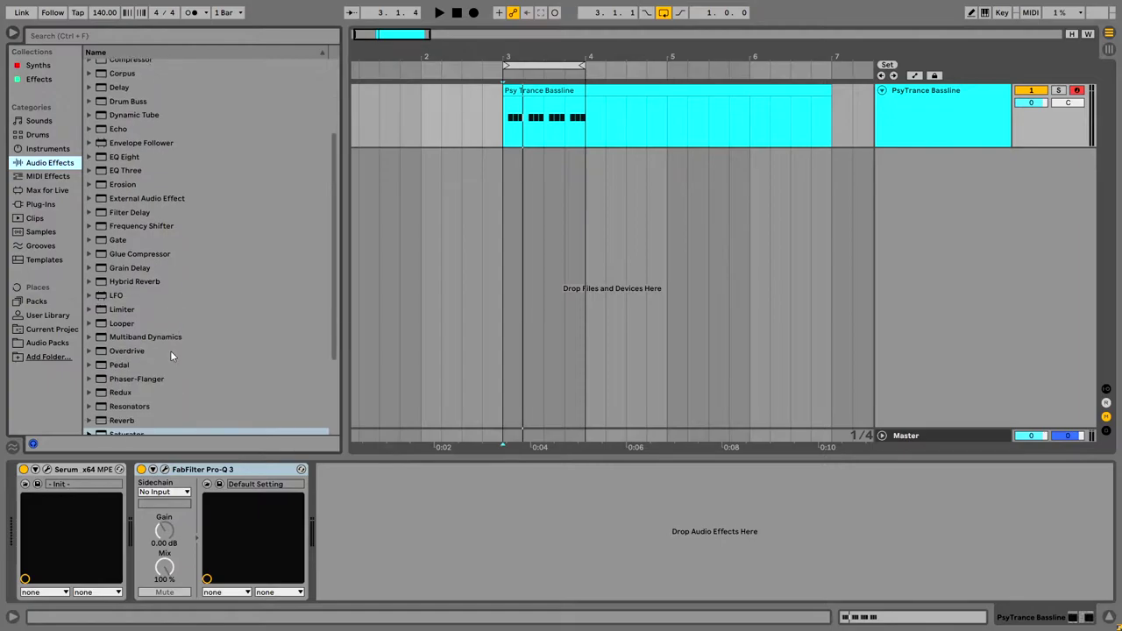
double_click(154, 380)
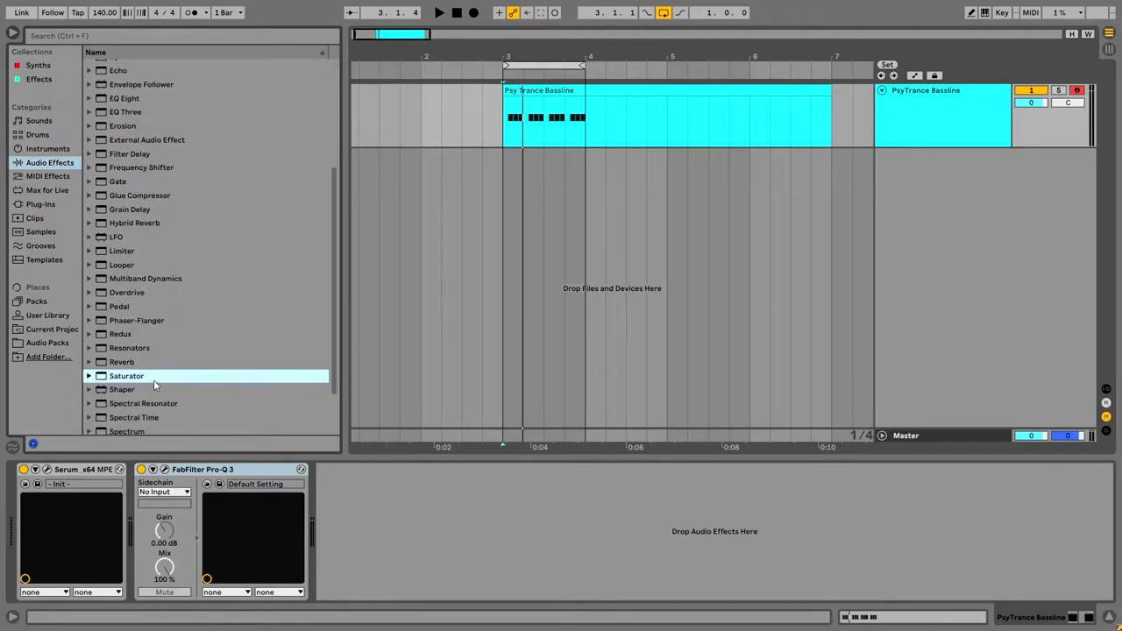
key(space)
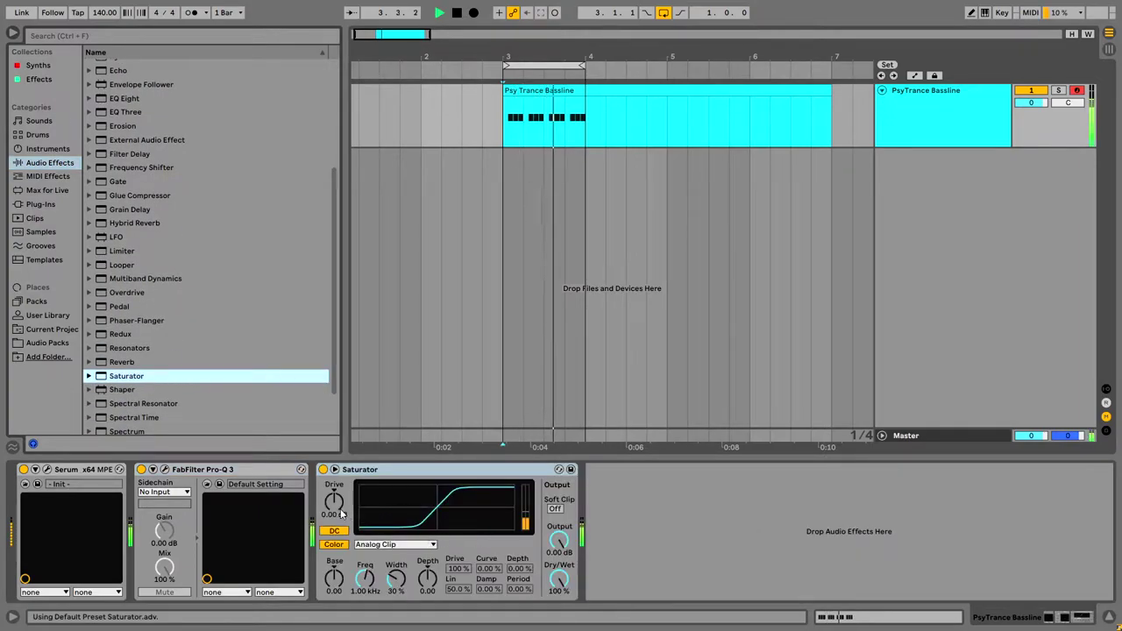
drag(342, 514, 342, 496)
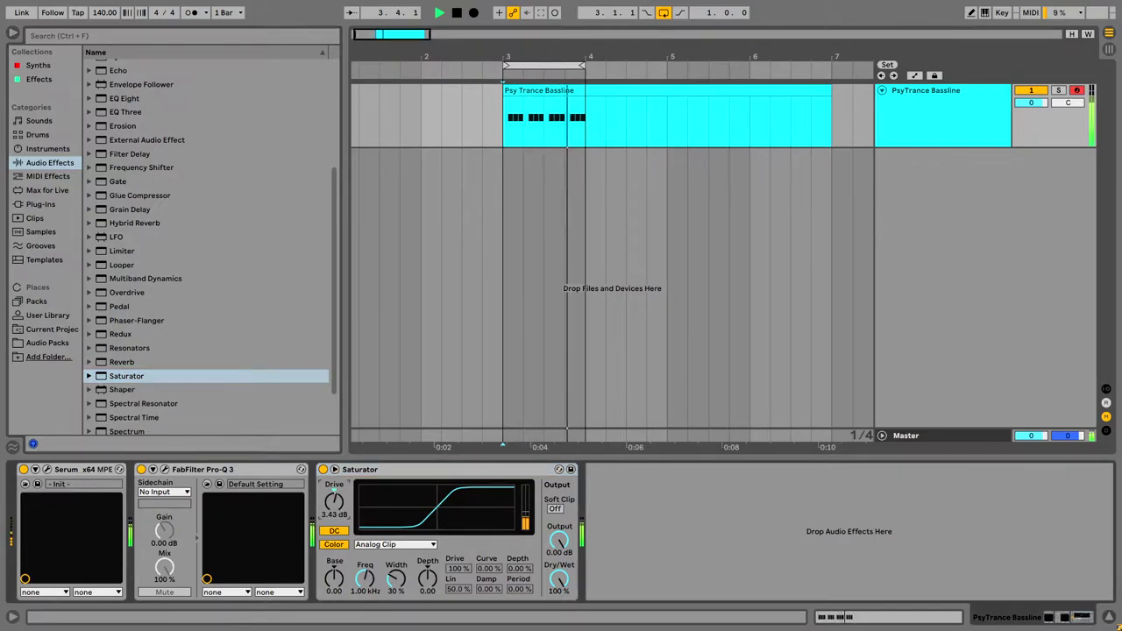
Step: Try the Soft Sine and Medium Curve types in the Saturator, choose Sinoid Fold, and enable Soft Clip
click(395, 545)
click(404, 496)
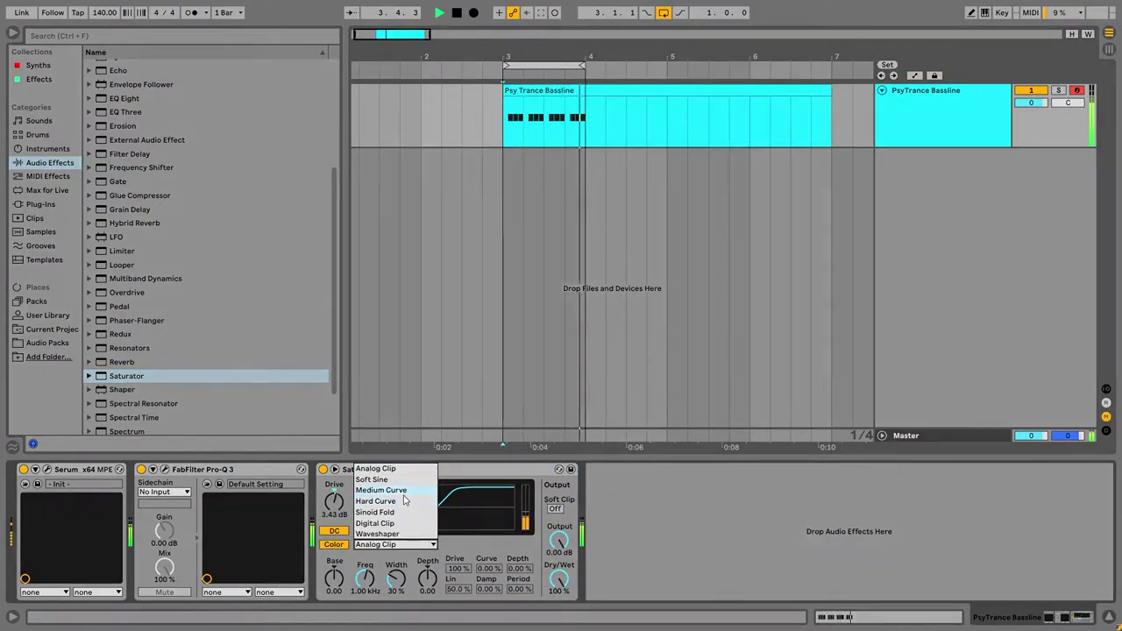
click(389, 545)
click(398, 481)
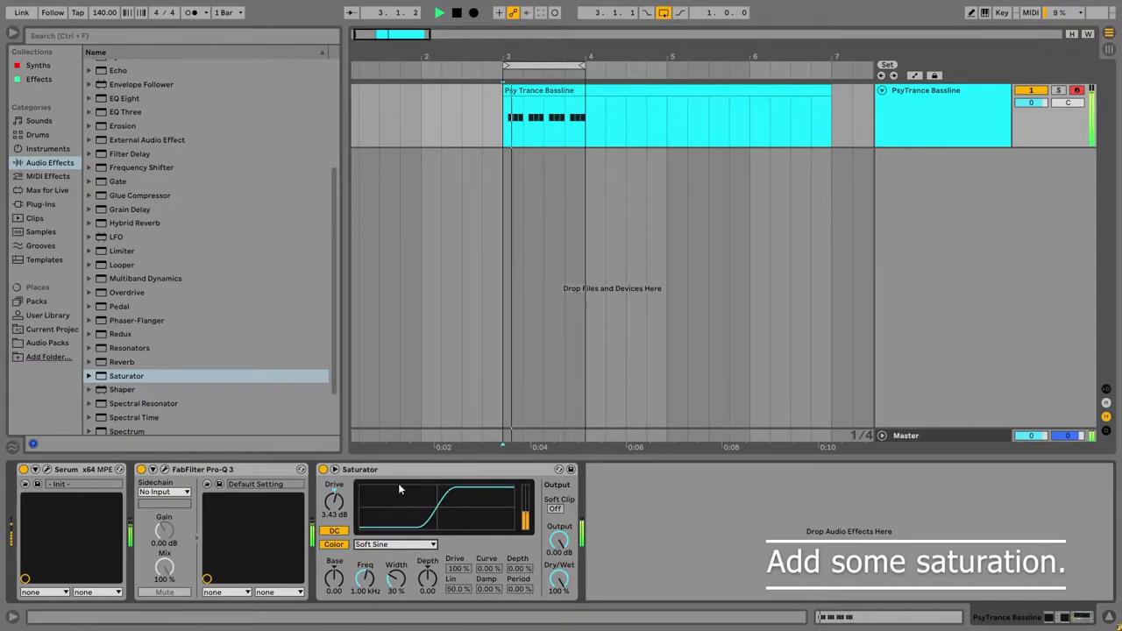
click(395, 545)
click(381, 490)
click(392, 545)
click(398, 513)
click(555, 509)
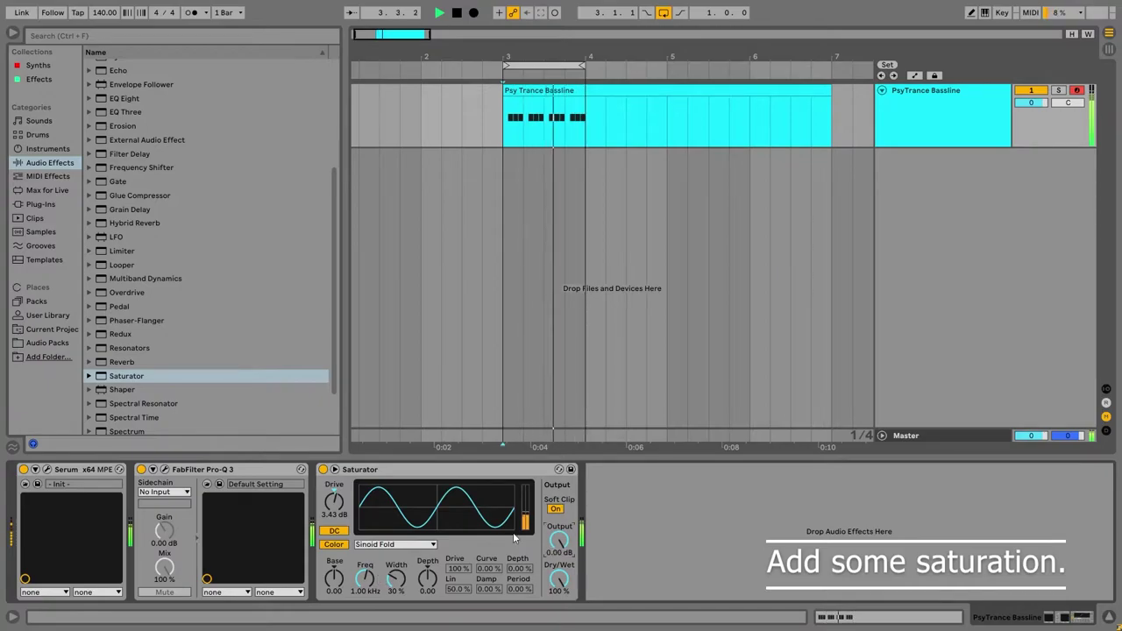
Step: Audition Digital Clip and other Saturator curve types against the bassline, and return to Sinoid Fold
click(395, 544)
click(400, 524)
click(394, 544)
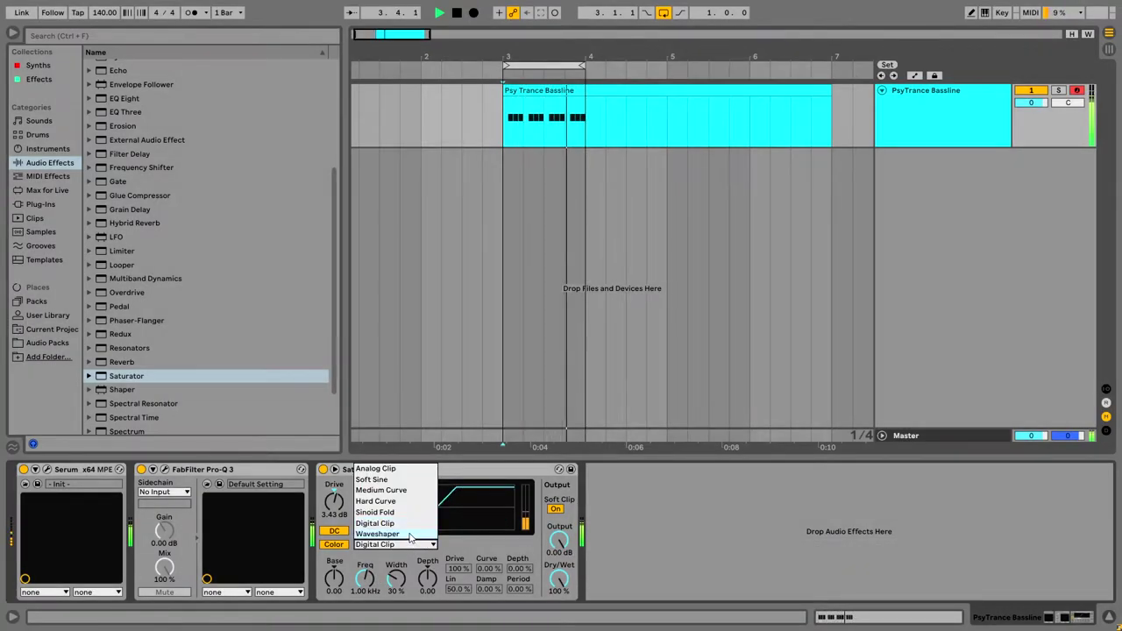
click(399, 488)
click(395, 545)
click(377, 480)
click(394, 544)
click(403, 473)
click(394, 545)
click(399, 500)
click(394, 545)
click(386, 510)
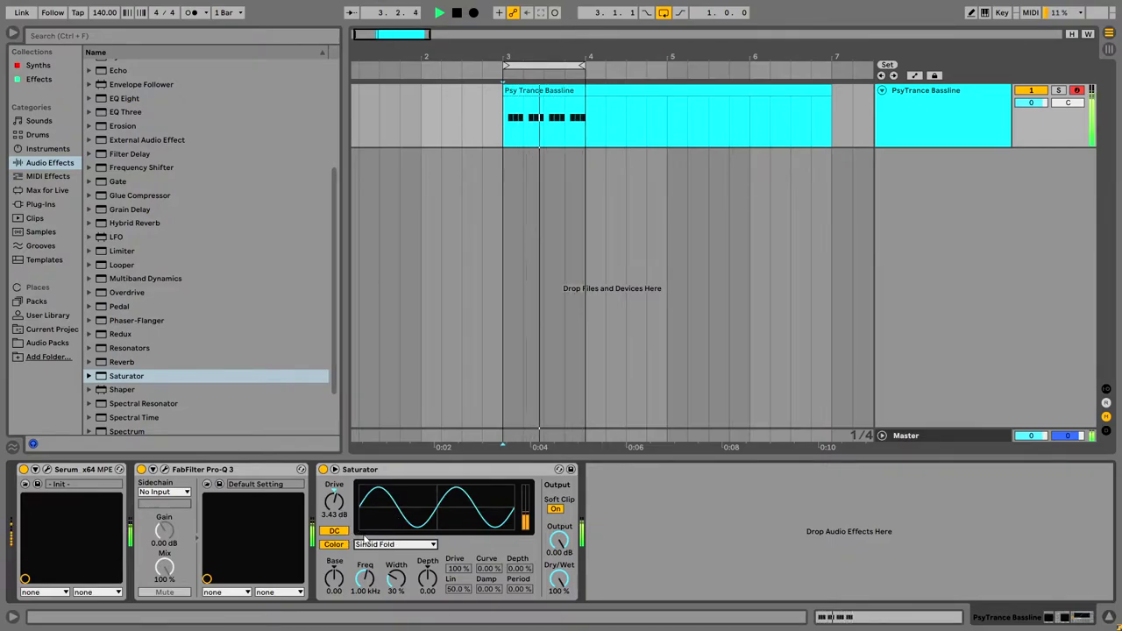
Step: Set the Saturator's colour frequency to 521 Hz, base to 0.57, waveshaper drive to 91.4%, and dry/wet to 82.5%
drag(365, 578, 338, 588)
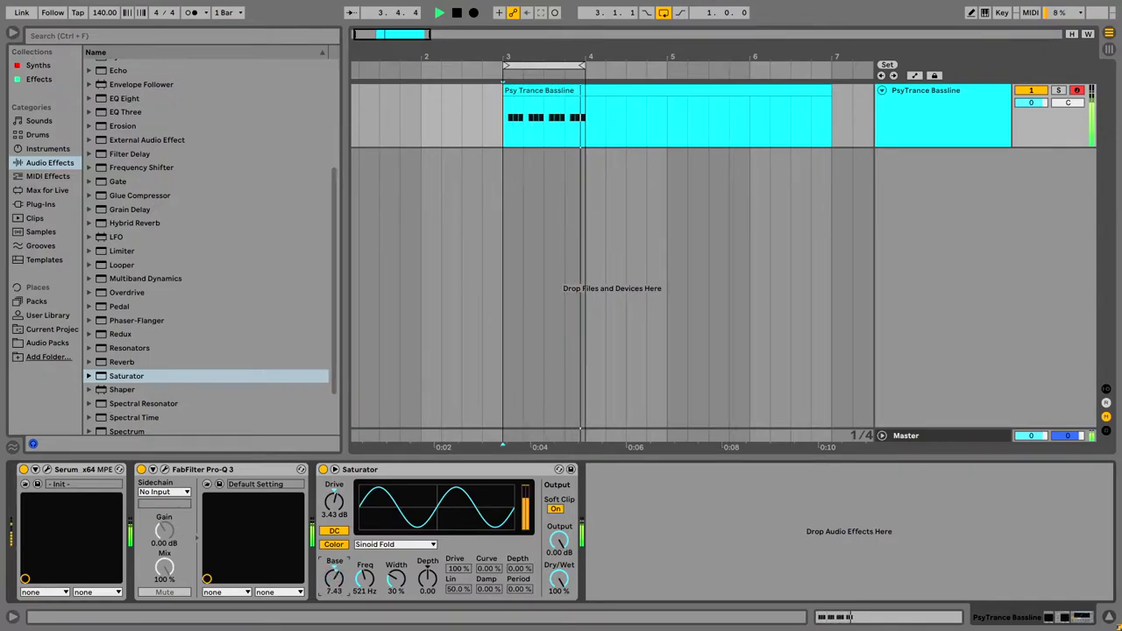
drag(458, 568, 458, 578)
drag(574, 588, 574, 607)
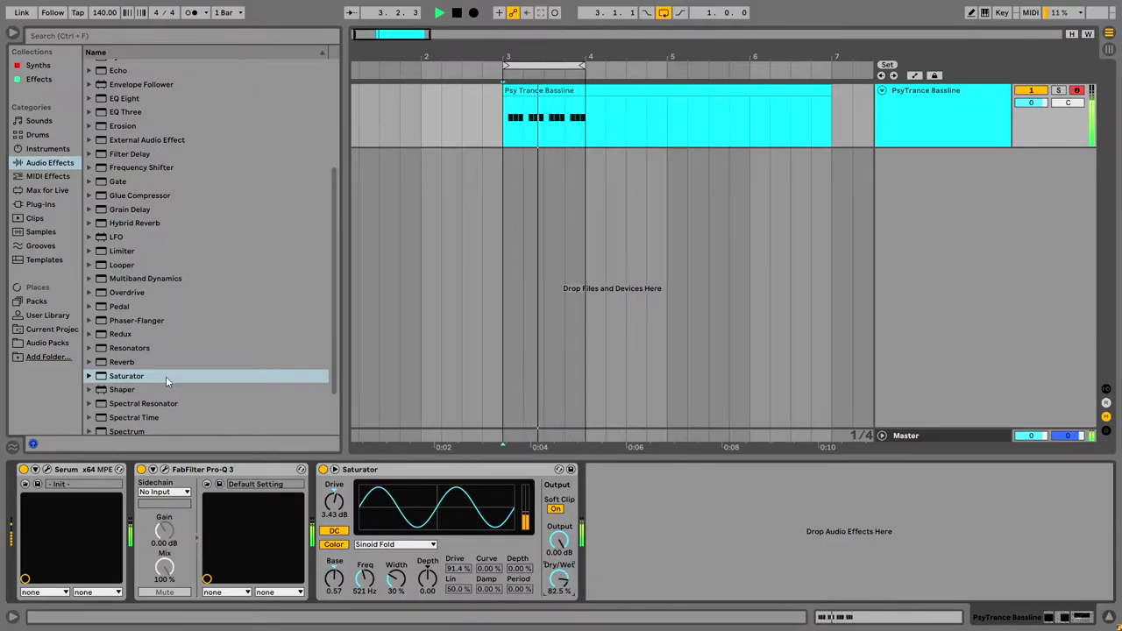
Step: Stop playback and add the OTT preset of Multiband Dynamics after the Saturator
scroll(168, 371, down, 2)
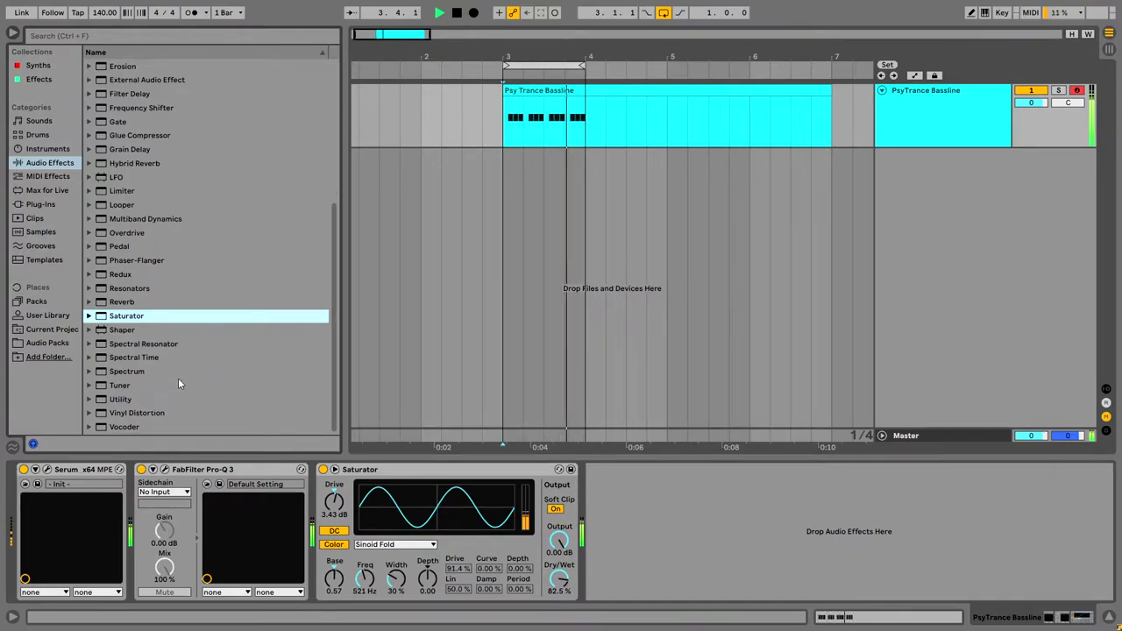
key(space)
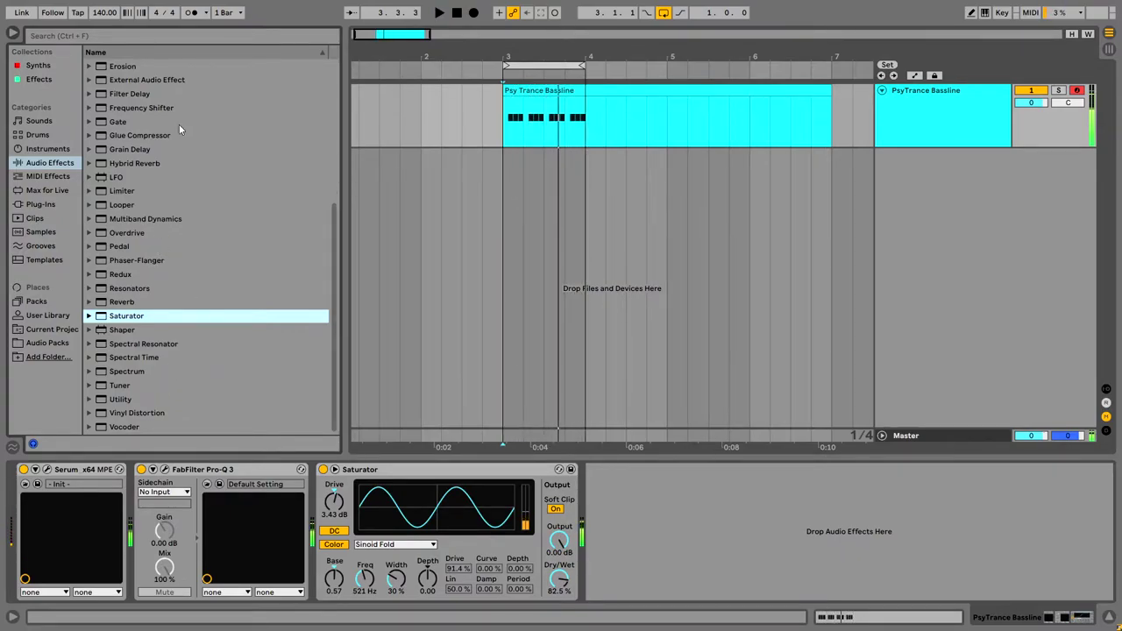
scroll(175, 210, up, 5)
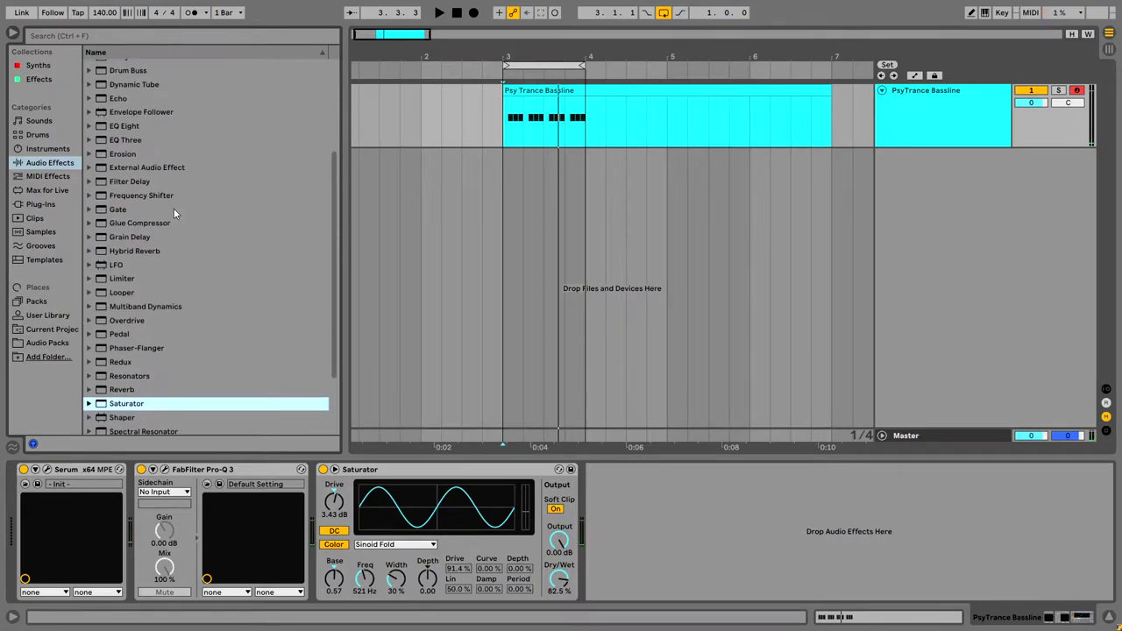
click(163, 199)
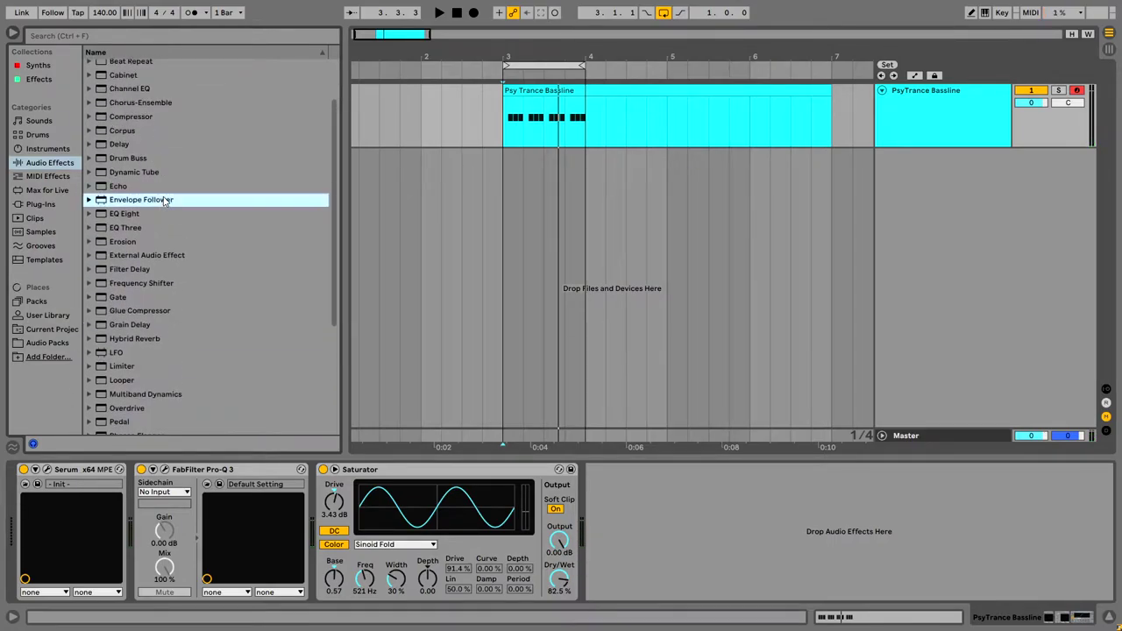
scroll(160, 331, down, 3)
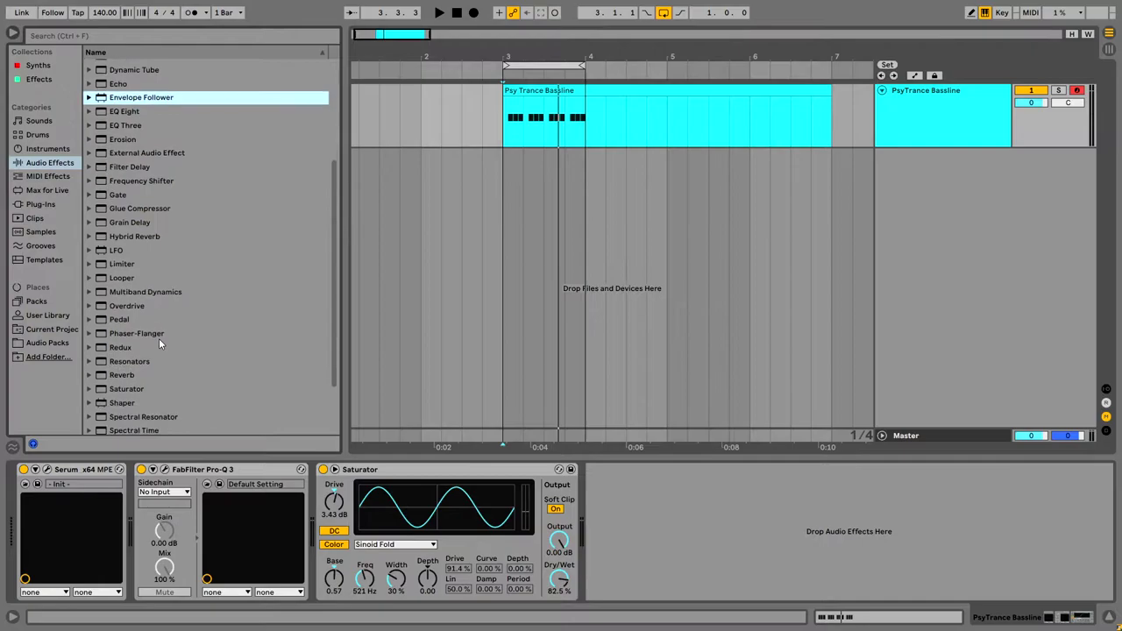
click(161, 292)
key(Right)
scroll(118, 307, down, 3)
click(138, 288)
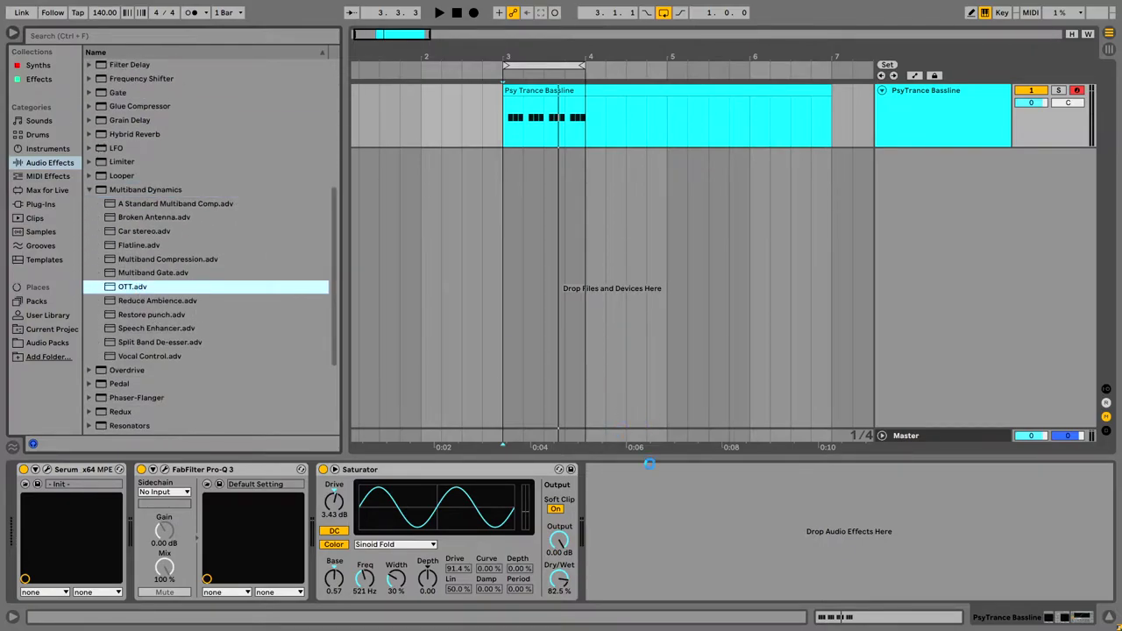
drag(649, 461, 666, 517)
Step: Set OTT's time to 132% and amount to 25% during playback, and compare the sound with the effect bypassed
key(space)
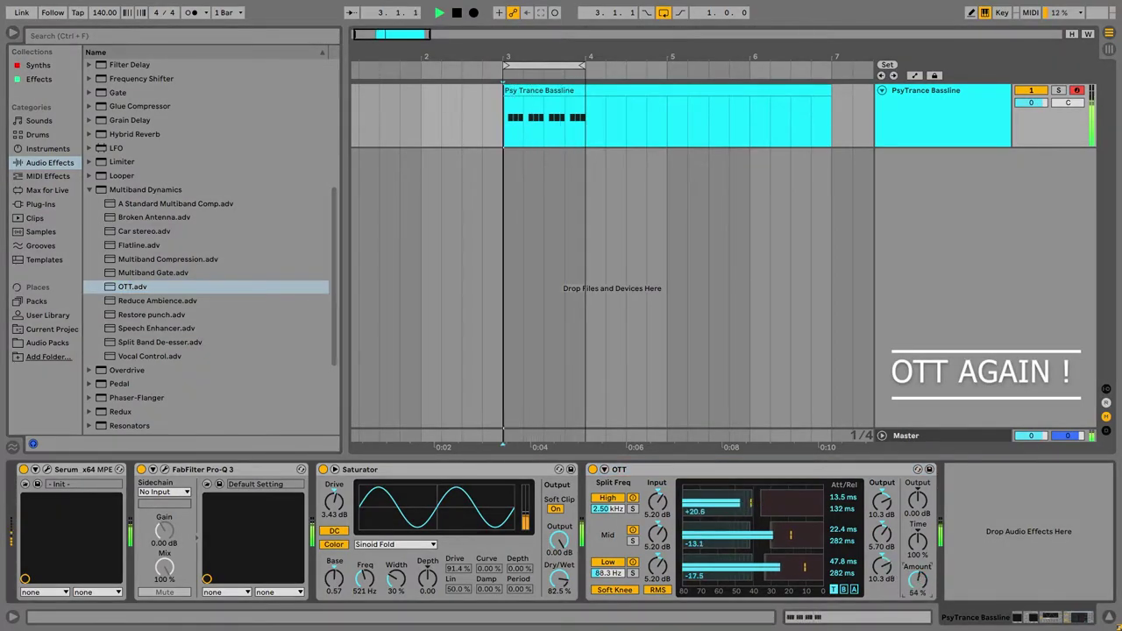
drag(917, 542, 918, 548)
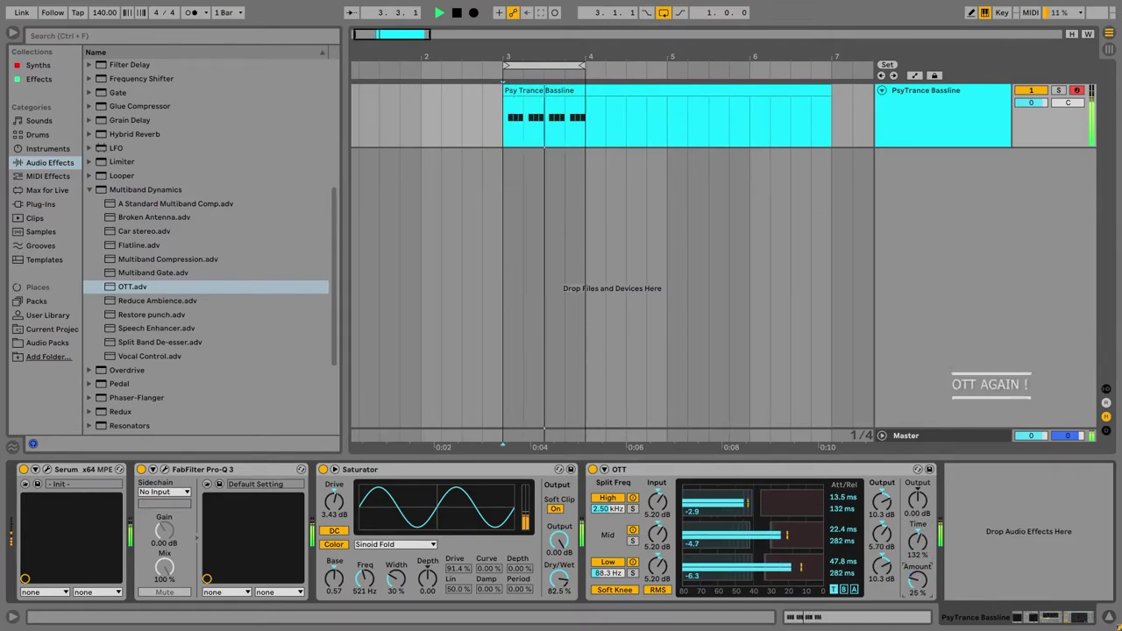
click(593, 470)
click(593, 470)
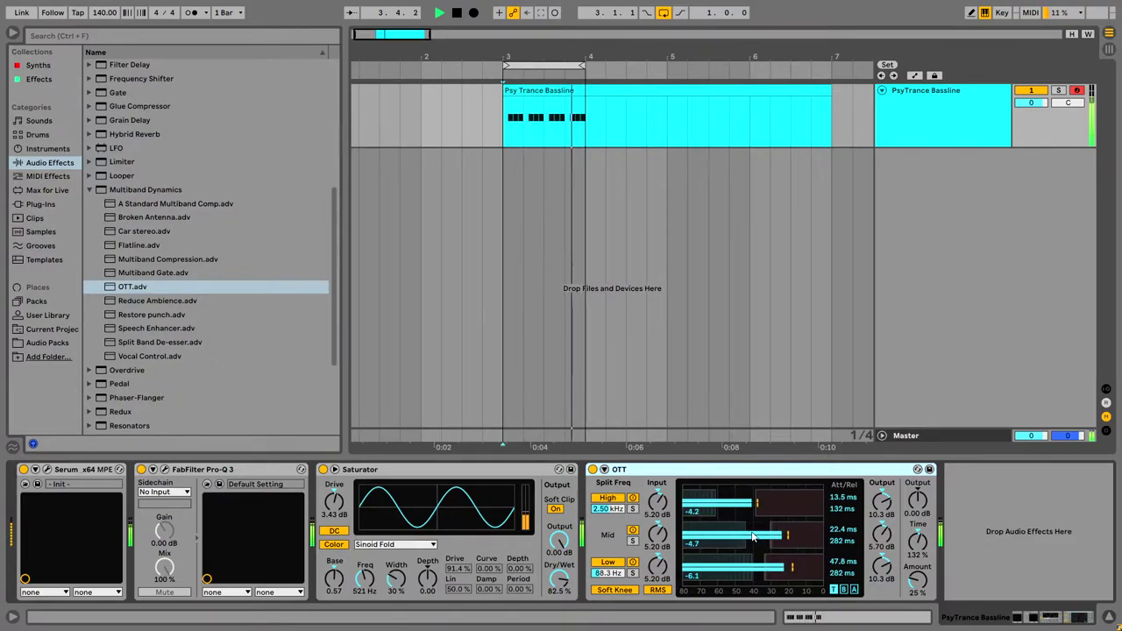
Step: Try OTT's amount at 100%, bring it down to 26%, and stop playback
drag(920, 582, 920, 535)
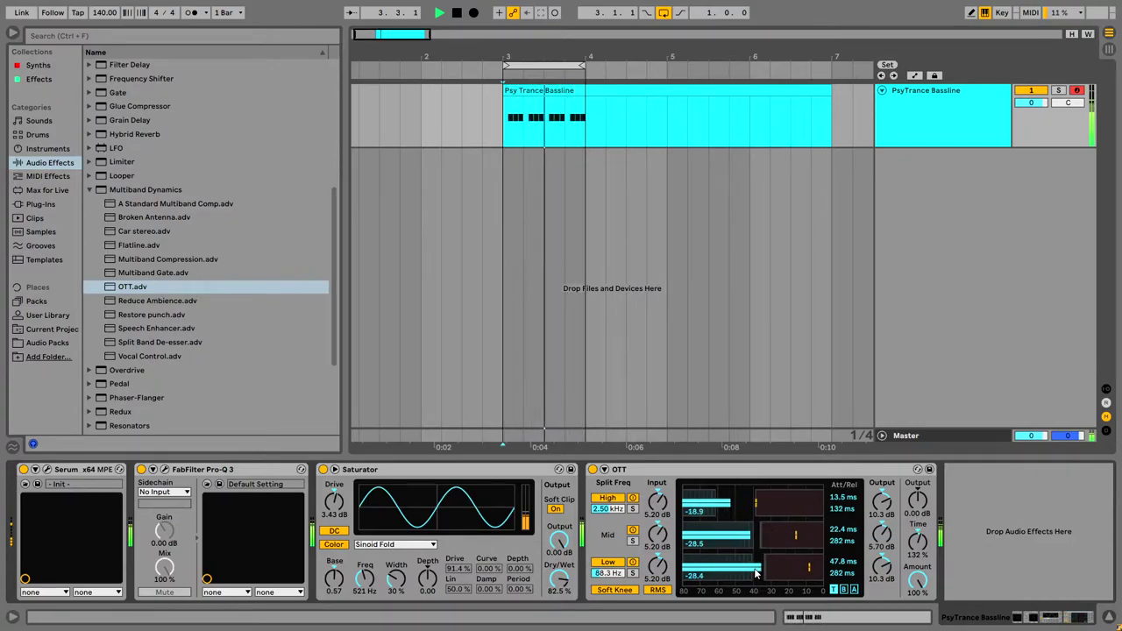
drag(918, 590, 918, 623)
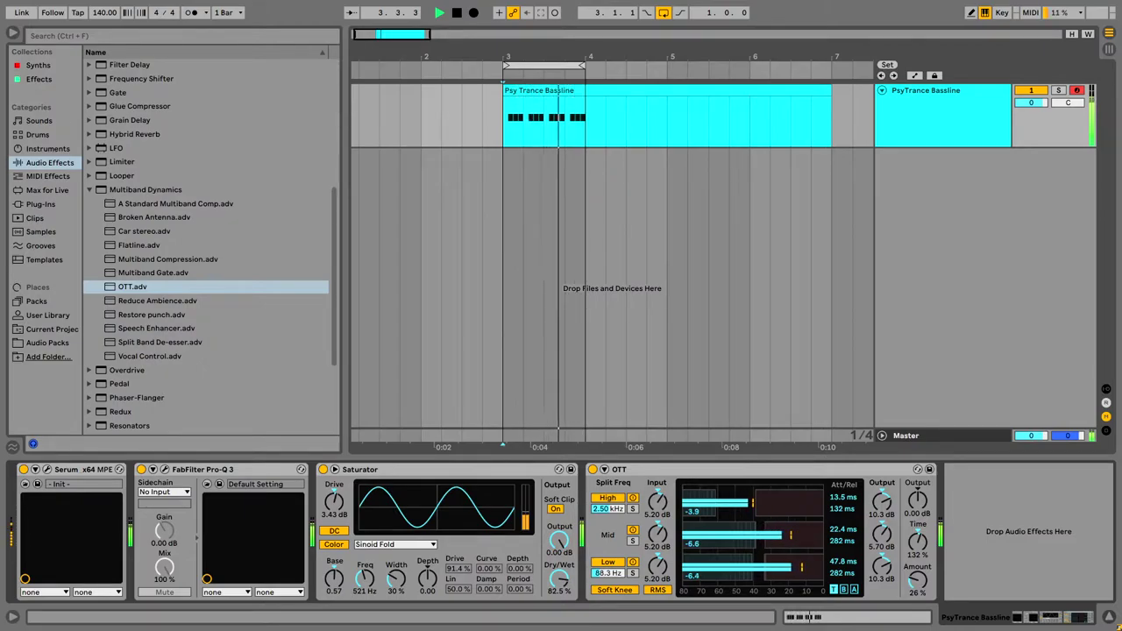
key(space)
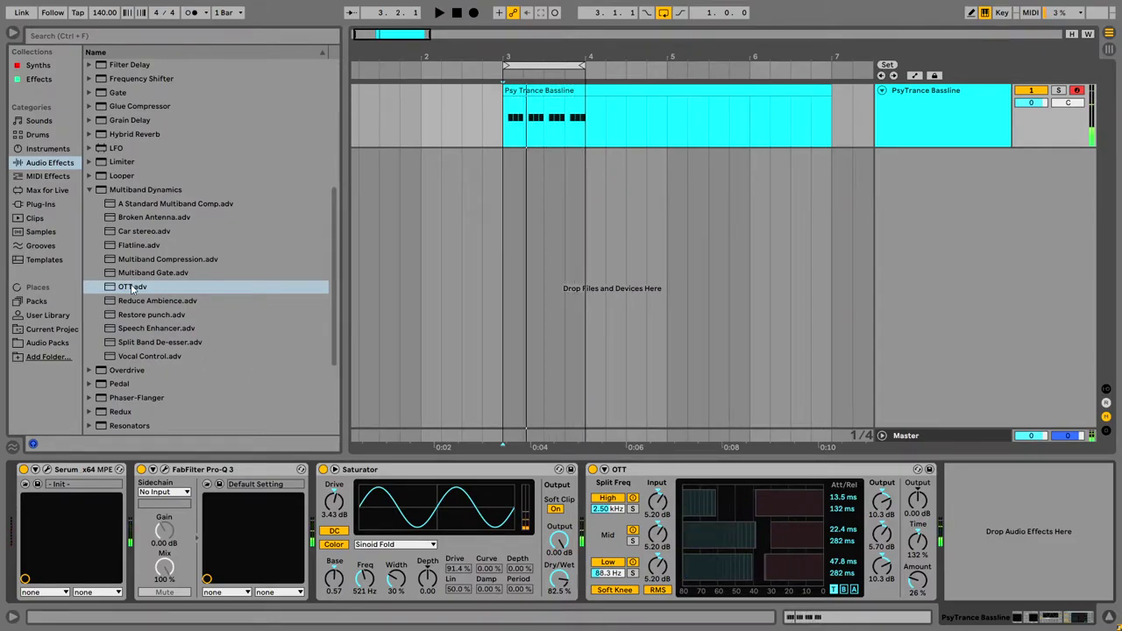
Step: Add a Glue Compressor after OTT and start the bassline loop
scroll(160, 277, down, 2)
scroll(150, 192, up, 5)
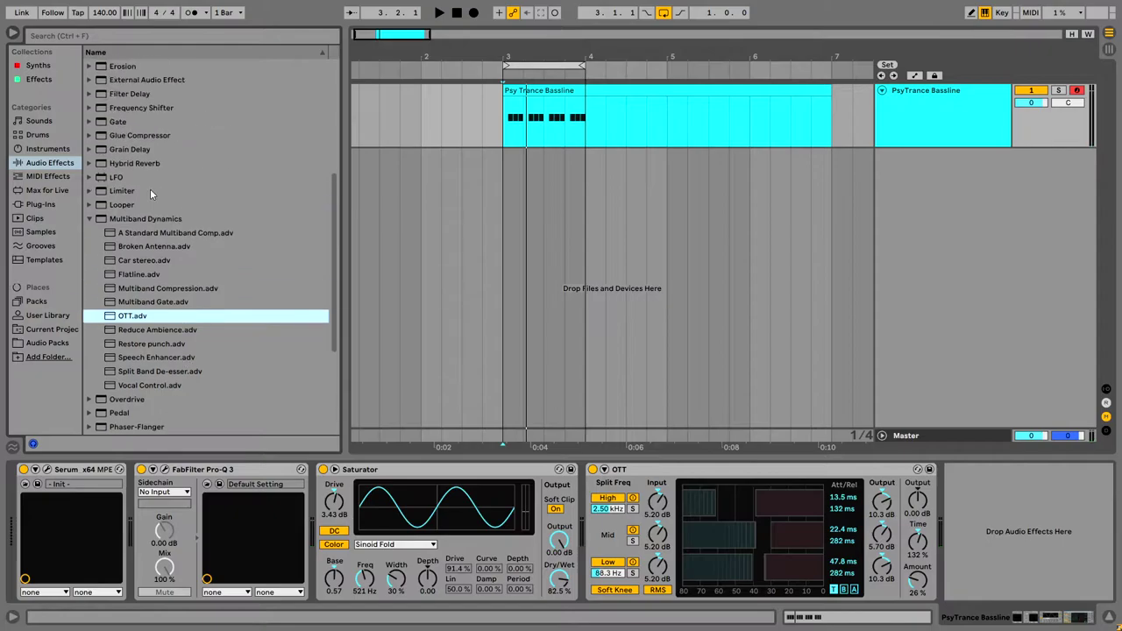
scroll(149, 193, up, 4)
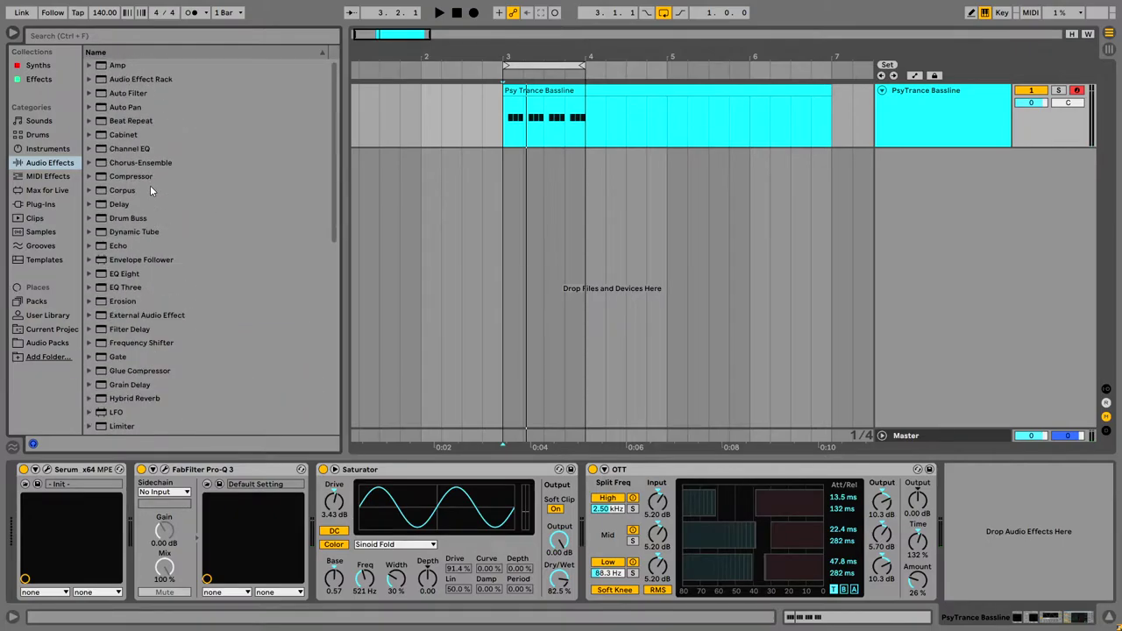
click(148, 373)
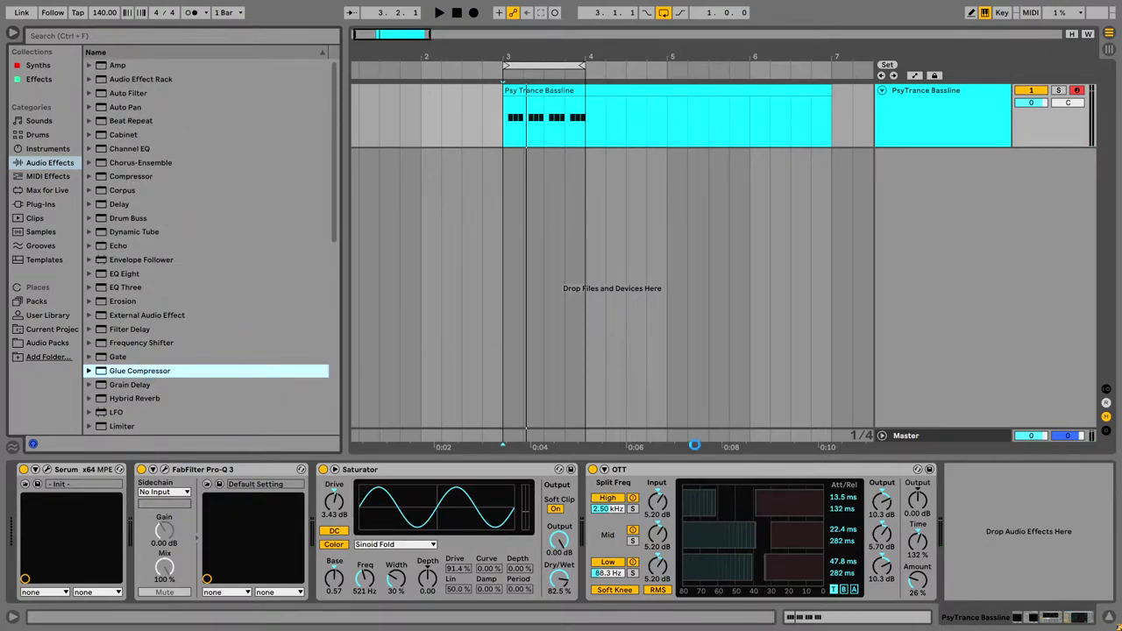
key(space)
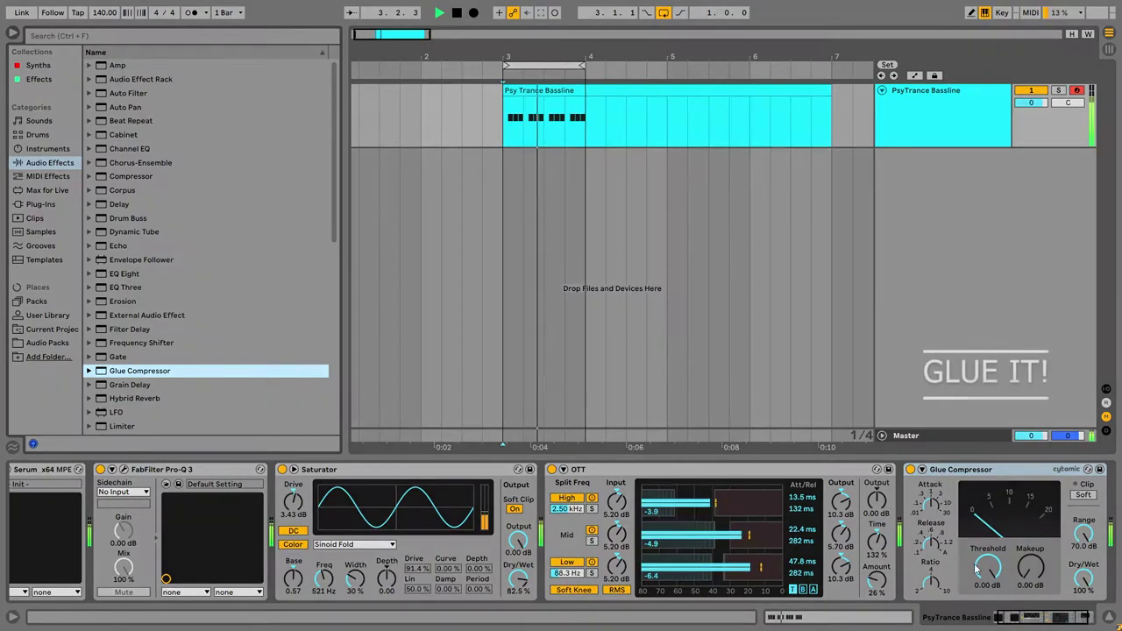
Step: Set the Glue Compressor's threshold to -11.4 dB and its makeup gain to 1.11 dB while the loop plays
drag(988, 568, 988, 585)
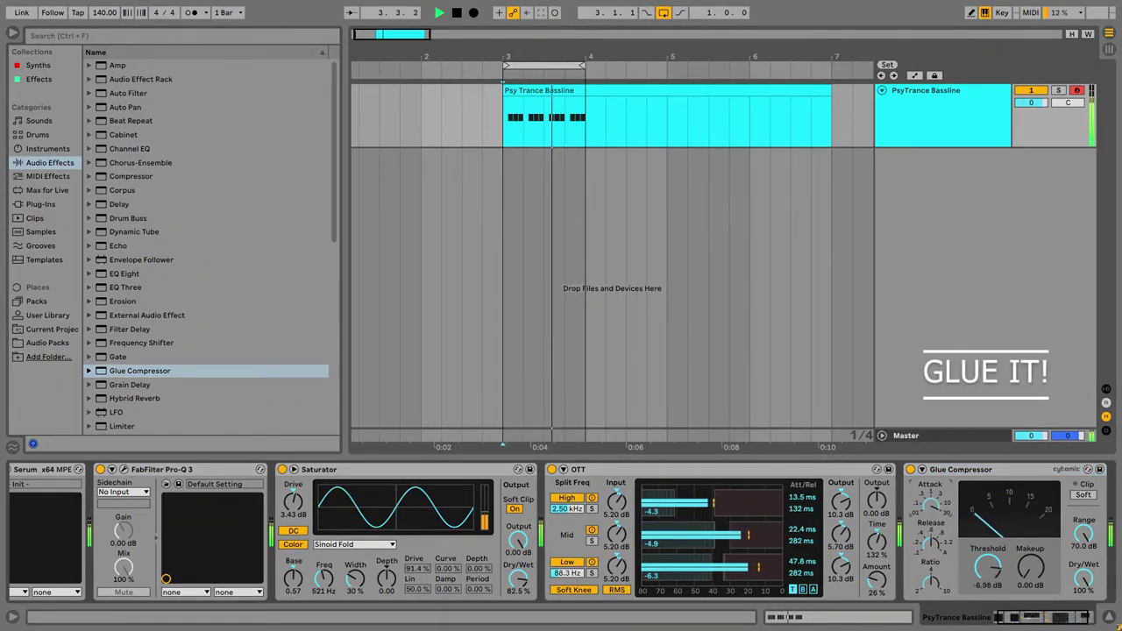
drag(988, 568, 989, 584)
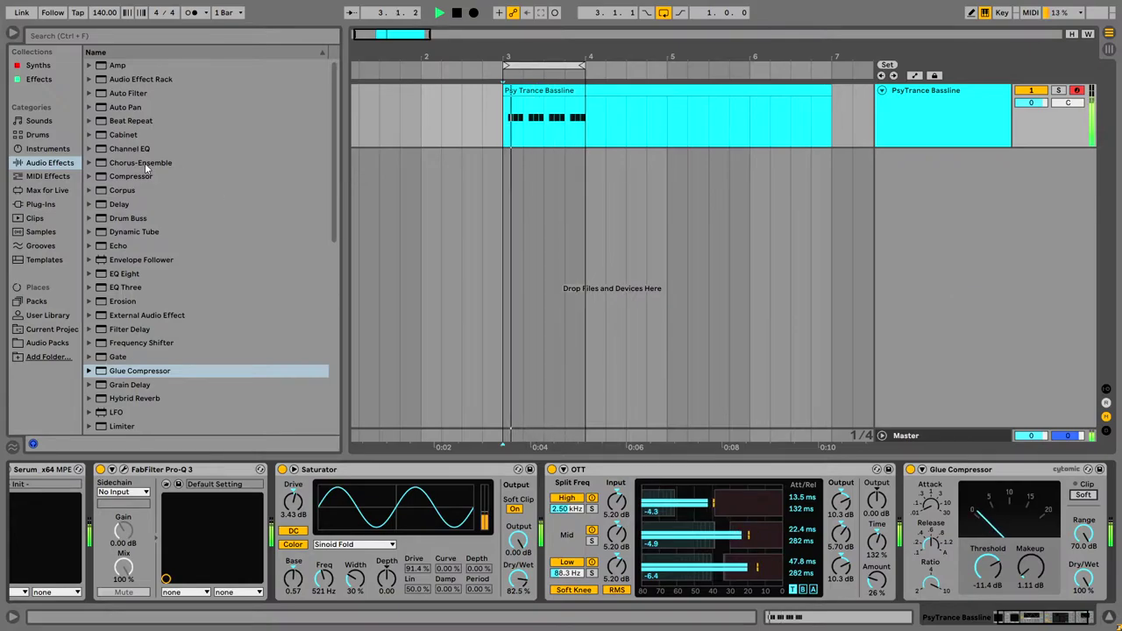
Step: Stop playback and insert an audio track below the bassline track
right_click(920, 216)
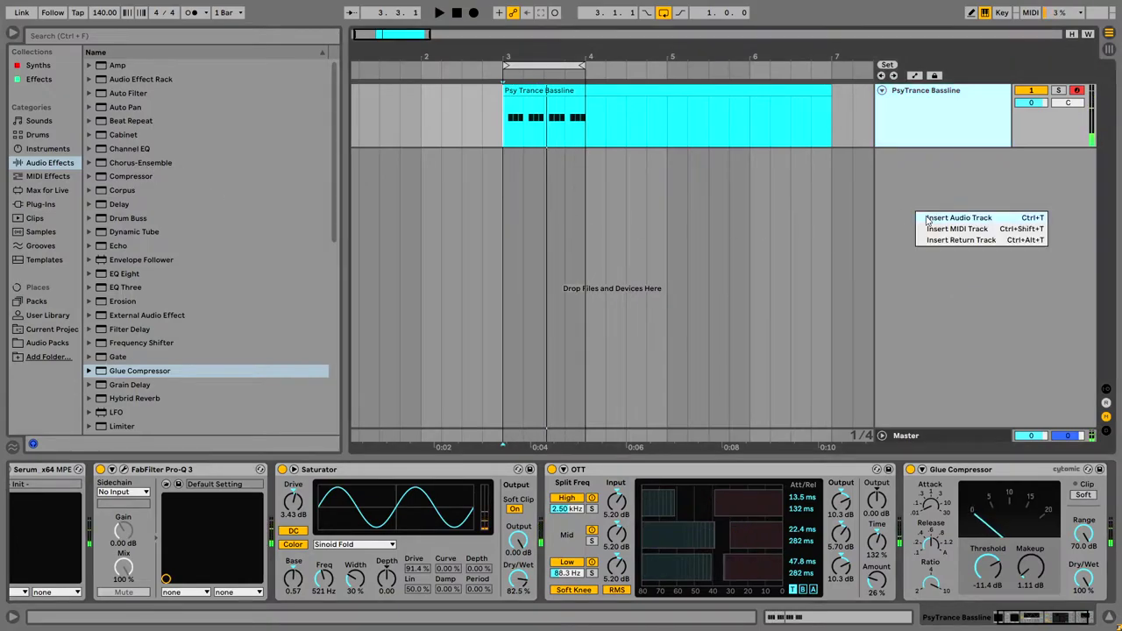
click(959, 217)
right_click(910, 191)
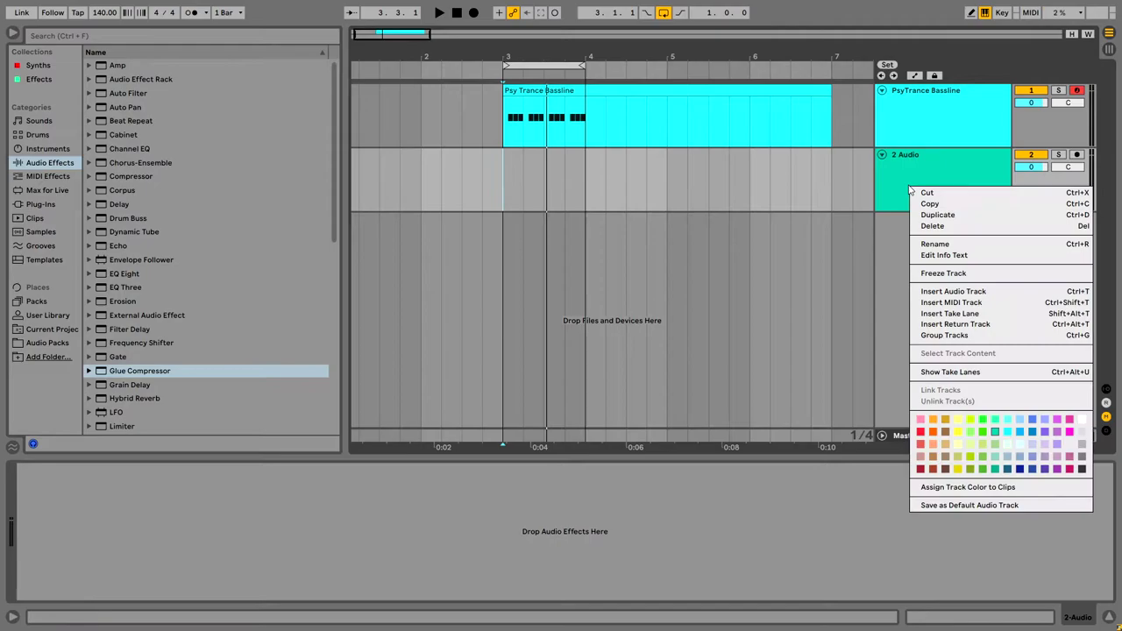
click(482, 156)
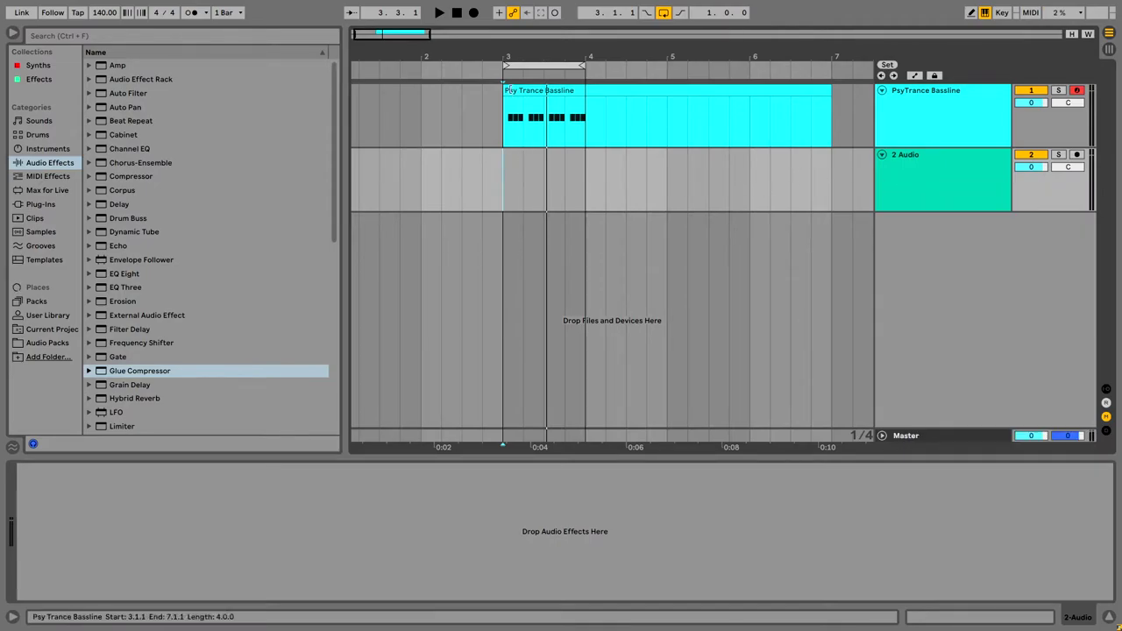
Step: Deactivate the bassline clip from 3.1.3 over a length of 1.1.0, leaving only its first note active
drag(515, 60, 485, 107)
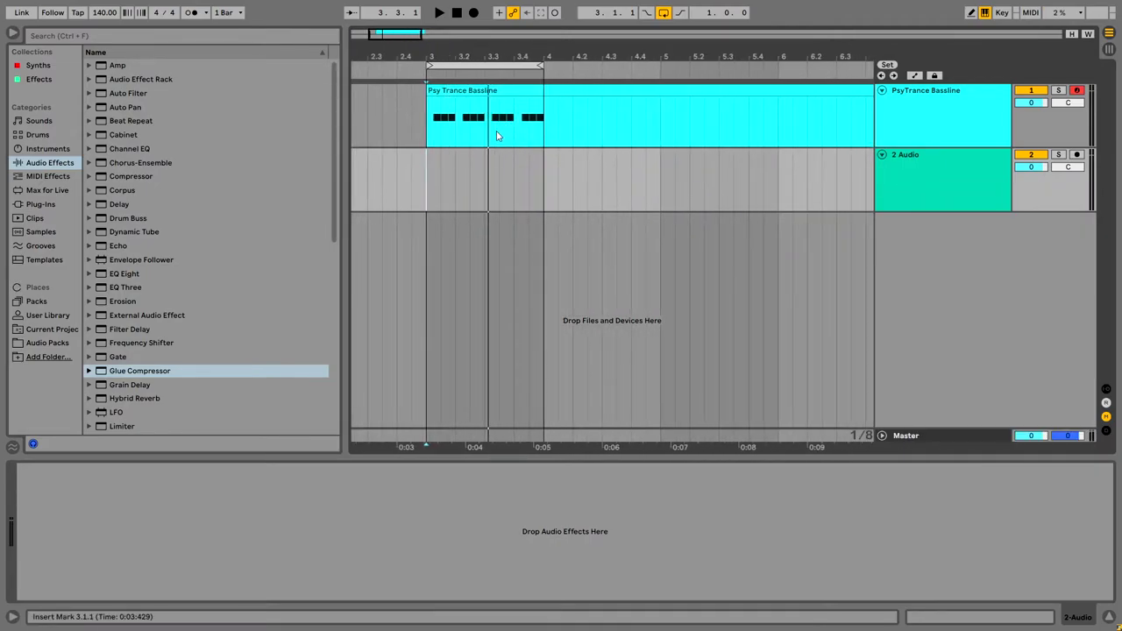
shift+click(449, 128)
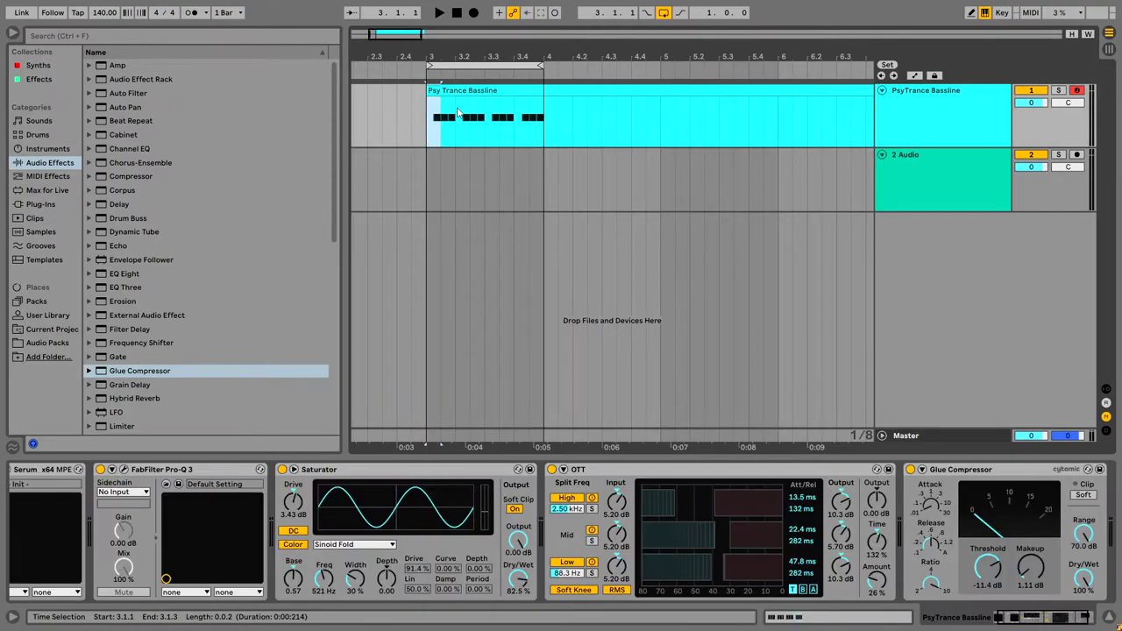
drag(441, 134, 589, 134)
key(0)
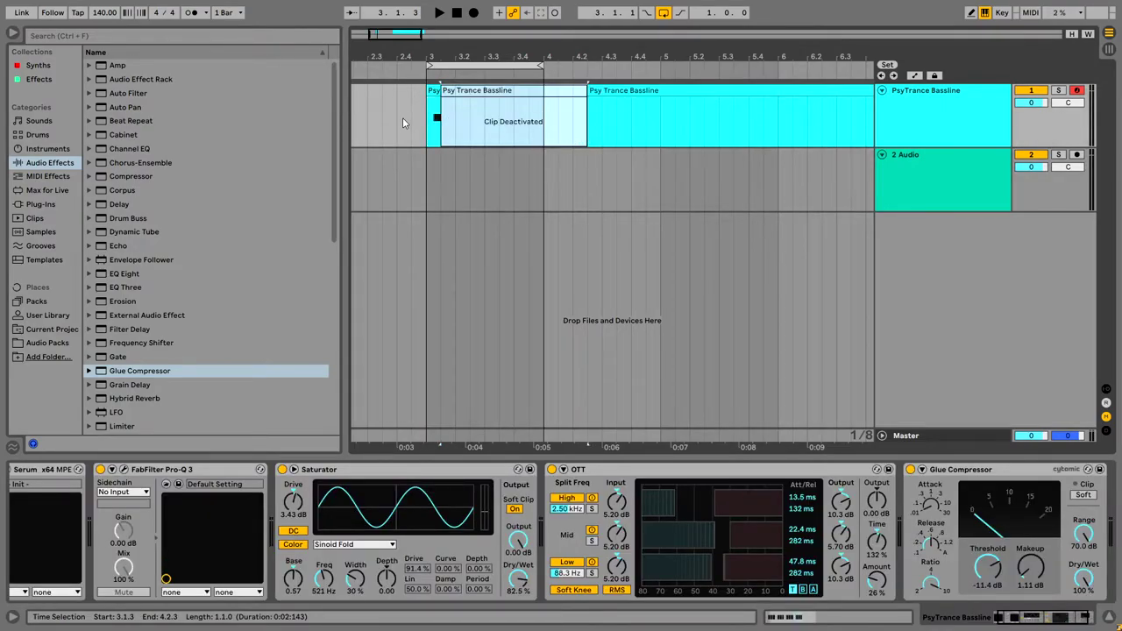
click(403, 123)
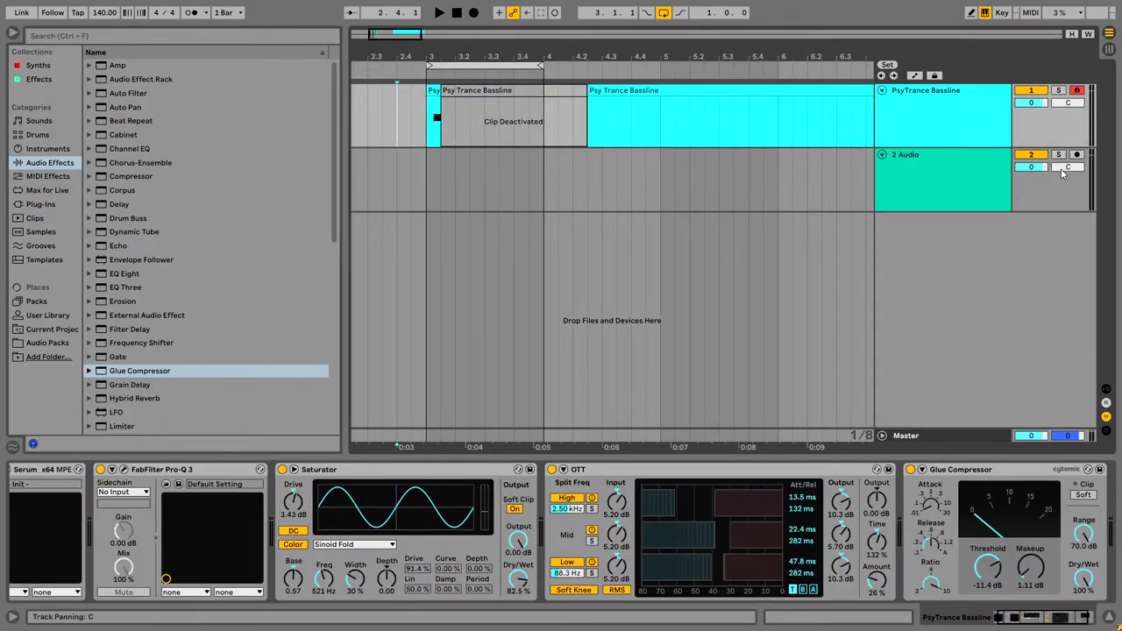
Step: Show the tracks' input and output settings and set the new audio track's input to Resampling
click(1106, 390)
click(995, 155)
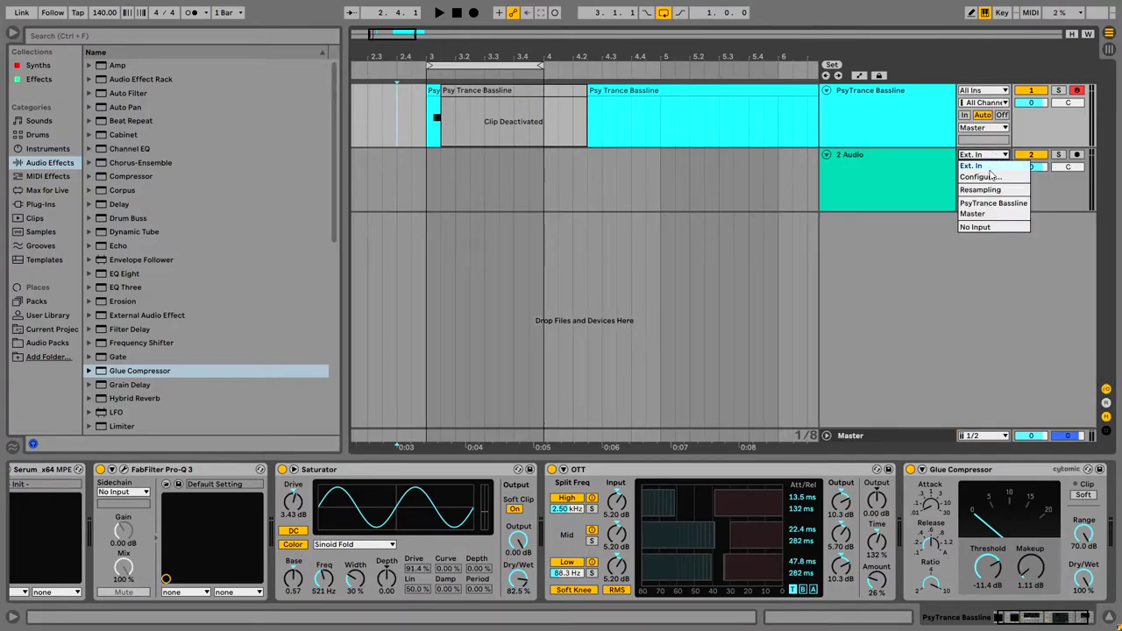
click(982, 189)
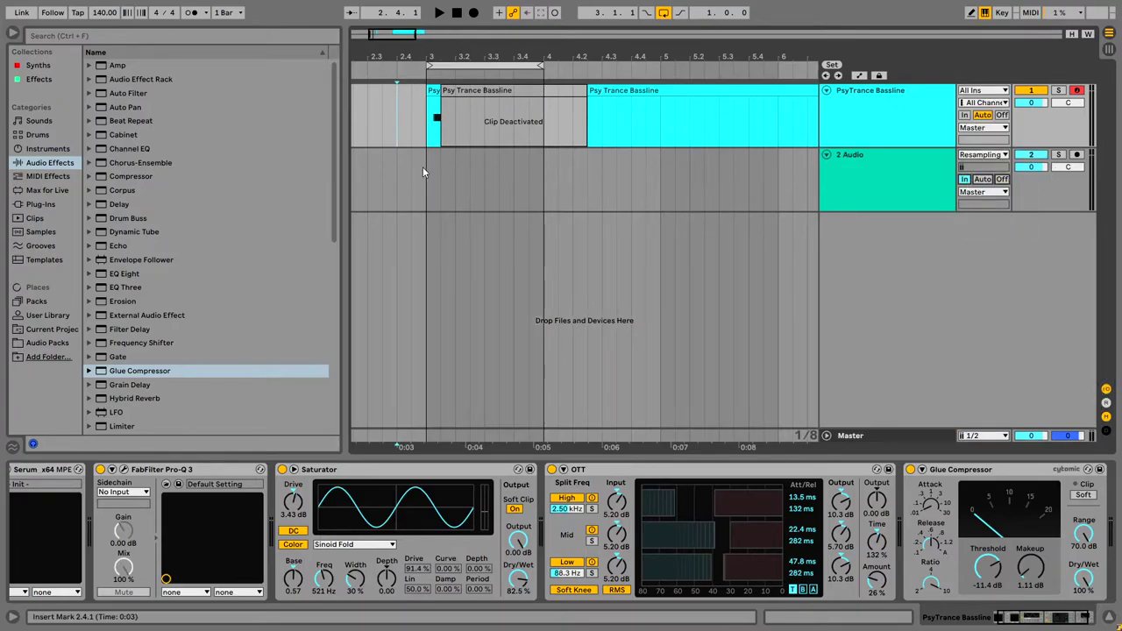
Step: Arm the audio track and record the single bass note onto it, starting at 2.4.1
click(396, 178)
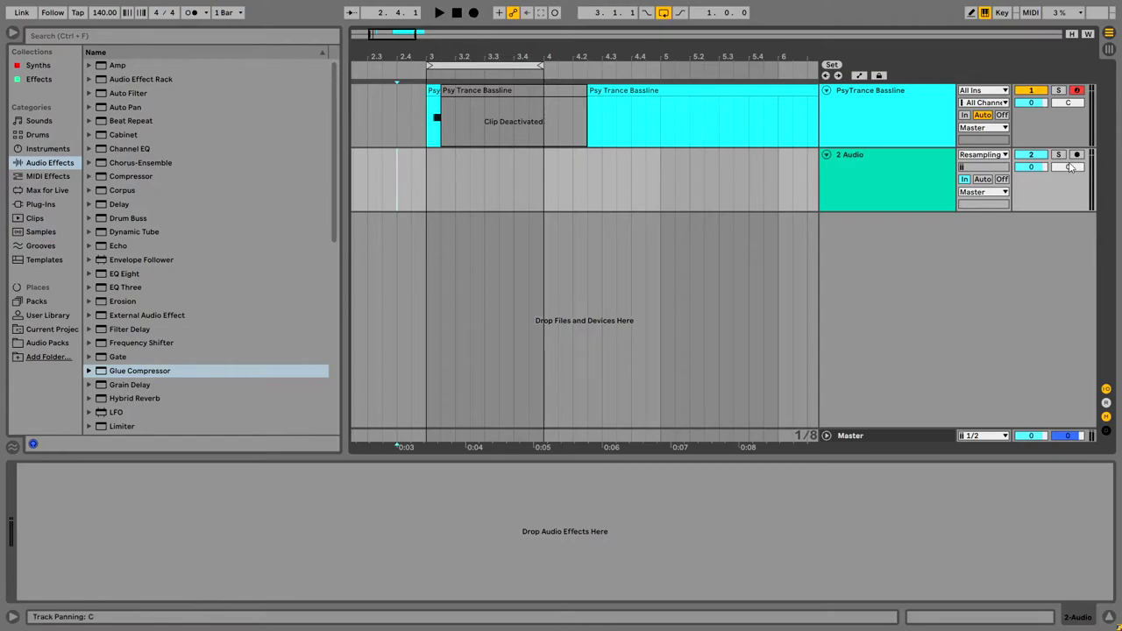
click(472, 12)
key(space)
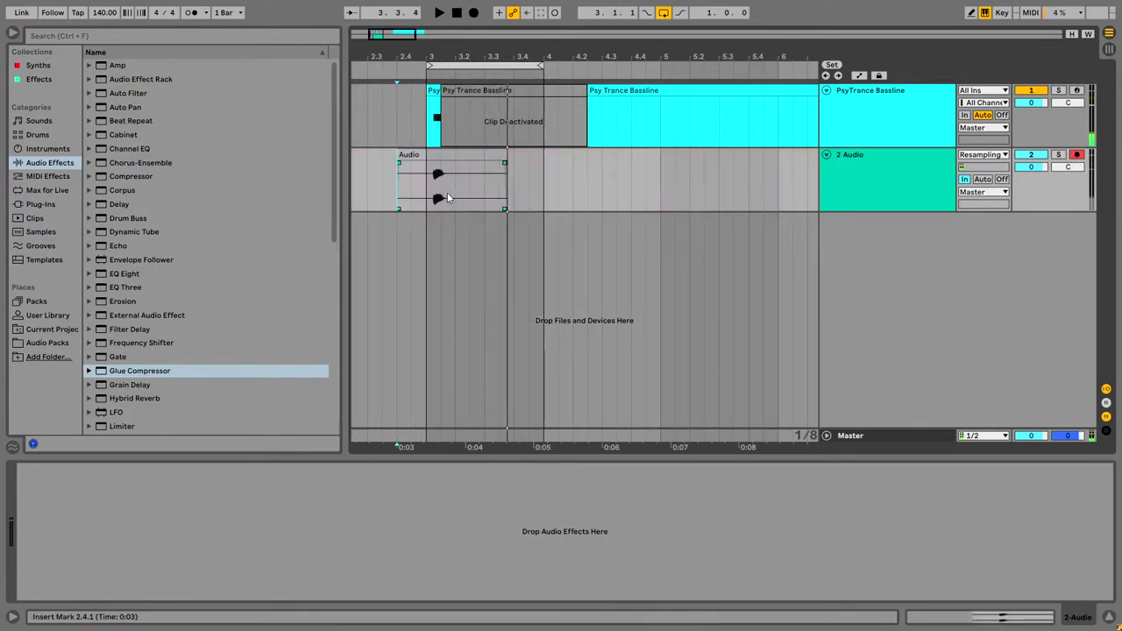
drag(426, 51, 585, 207)
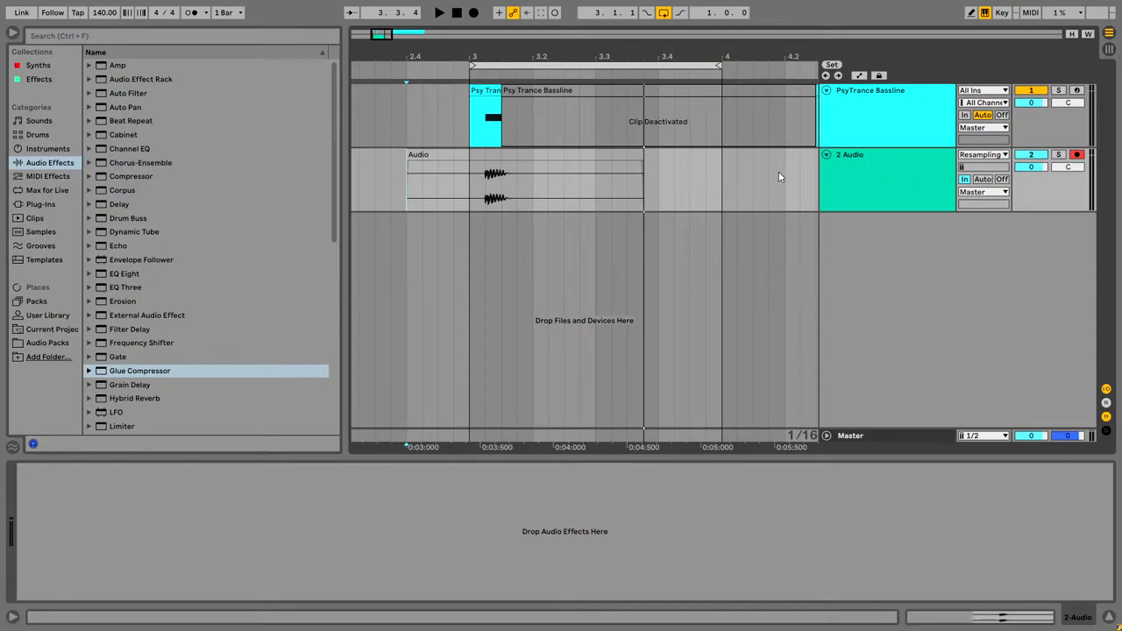
Step: Insert another audio track and move the recorded clip down onto it
right_click(877, 240)
click(912, 247)
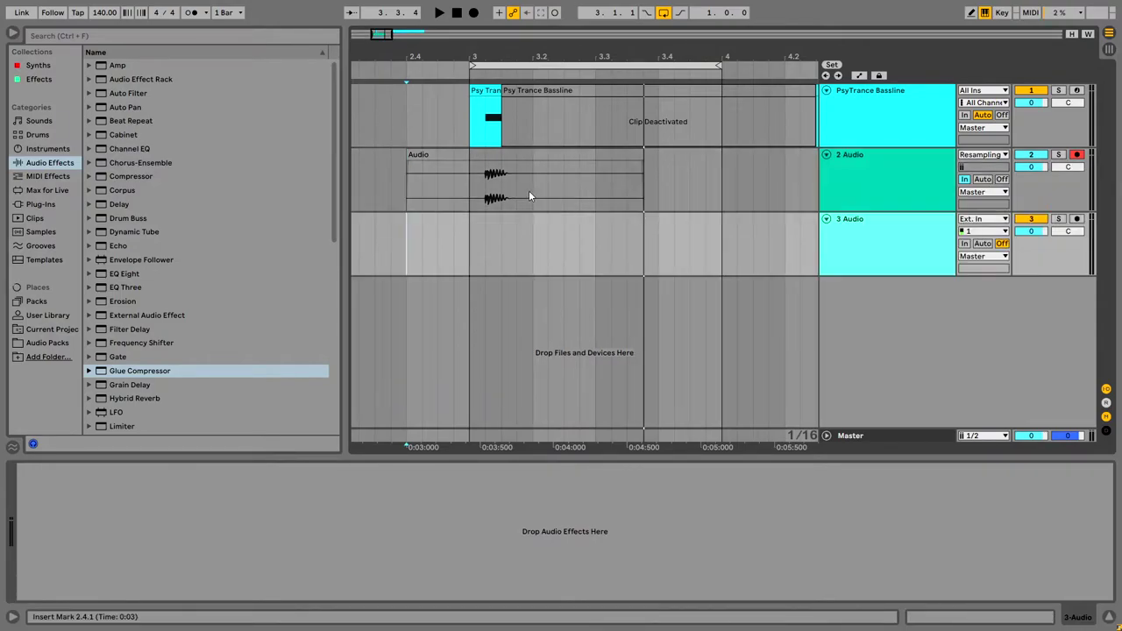
drag(529, 151, 529, 215)
mouse_move(495, 58)
mouse_down()
mouse_move(498, 97)
mouse_move(509, 71)
mouse_up()
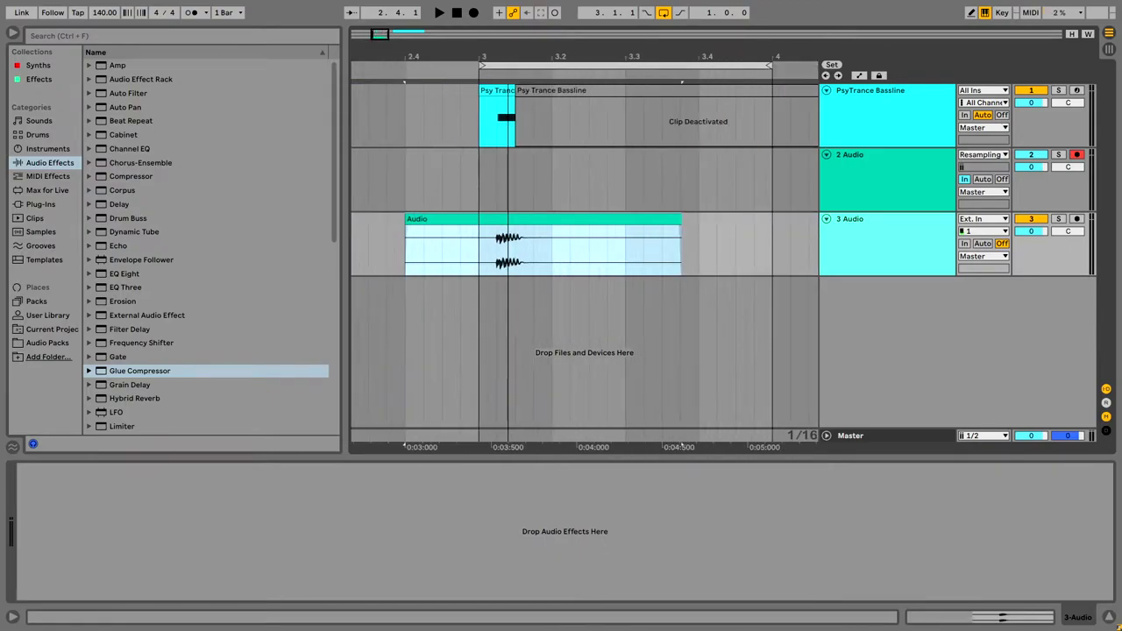
Step: Undo the clip move, the extra audio track and the resampled recording
key(ctrl+z)
key(ctrl+z)
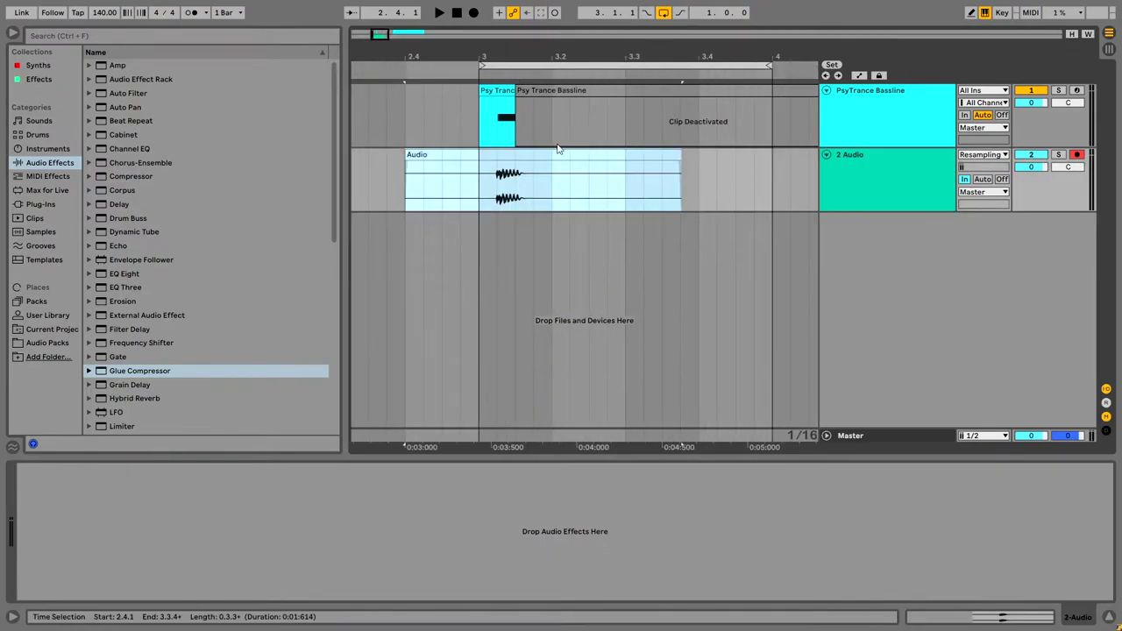
click(520, 110)
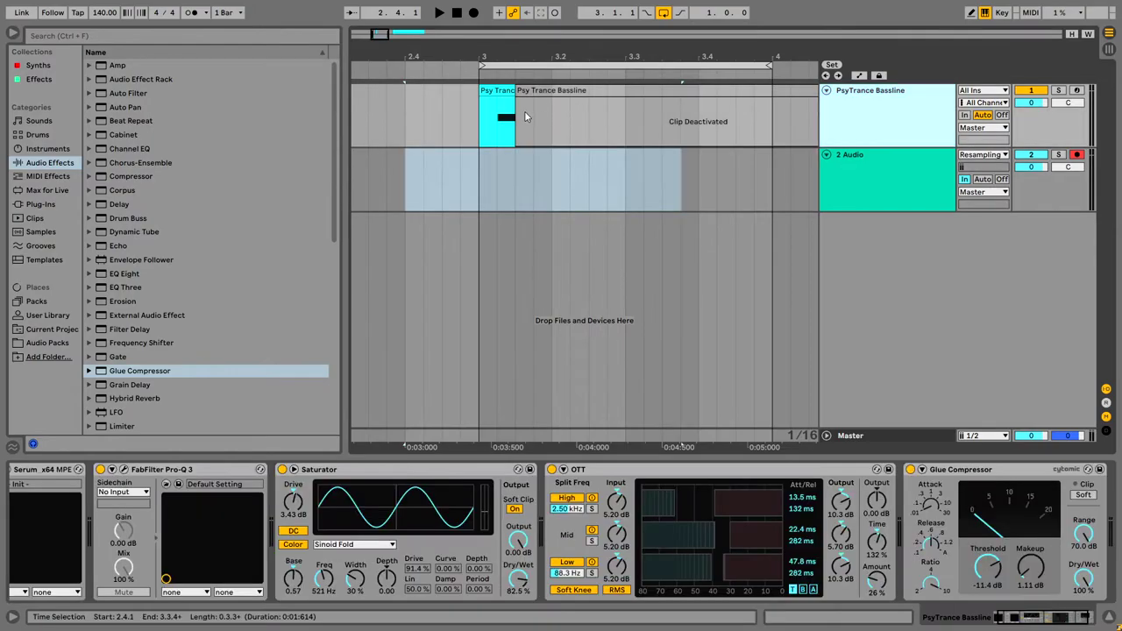
key(ctrl+z)
Step: Reactivate the bassline clip from 3.1.3 to 4.1.1 and play the loop from bar 3 to check it
click(640, 127)
key(0)
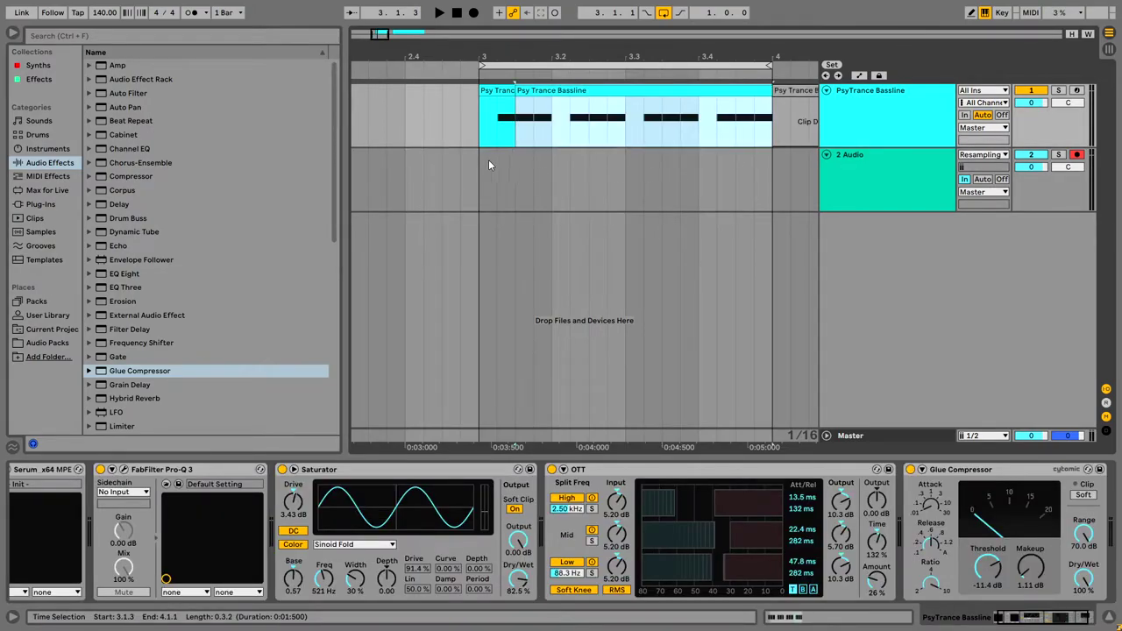
click(485, 130)
key(space)
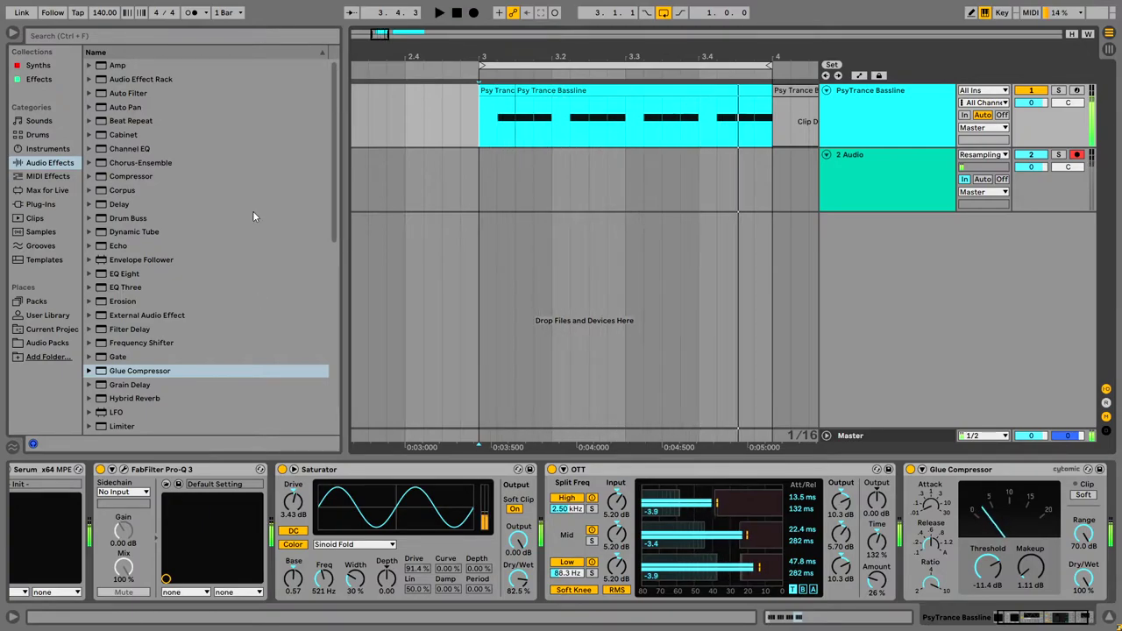
key(space)
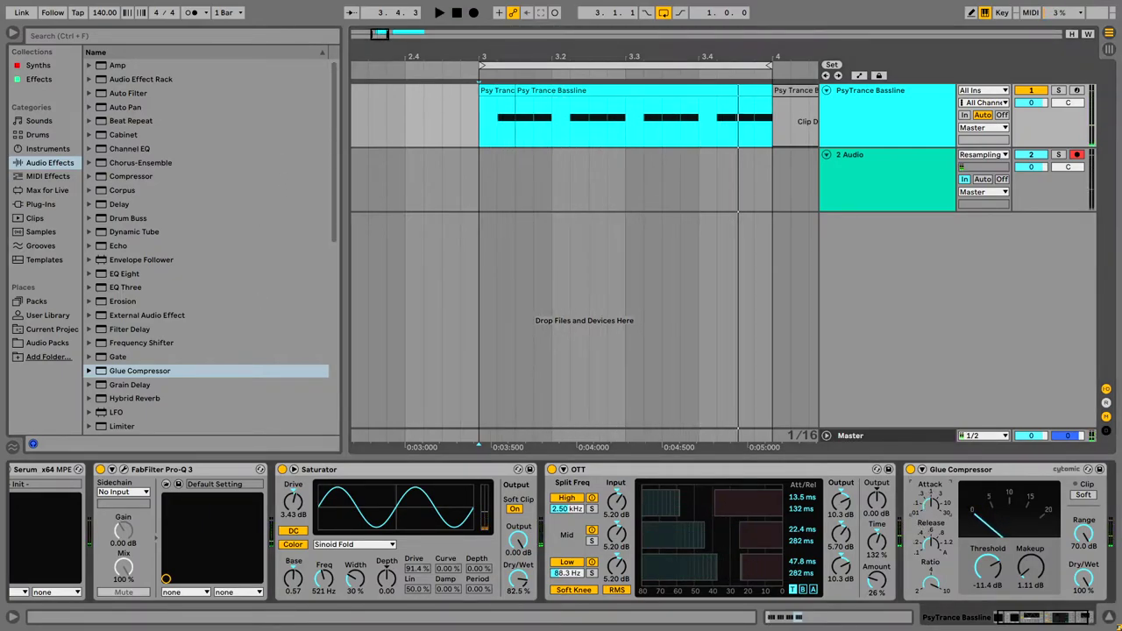
key(space)
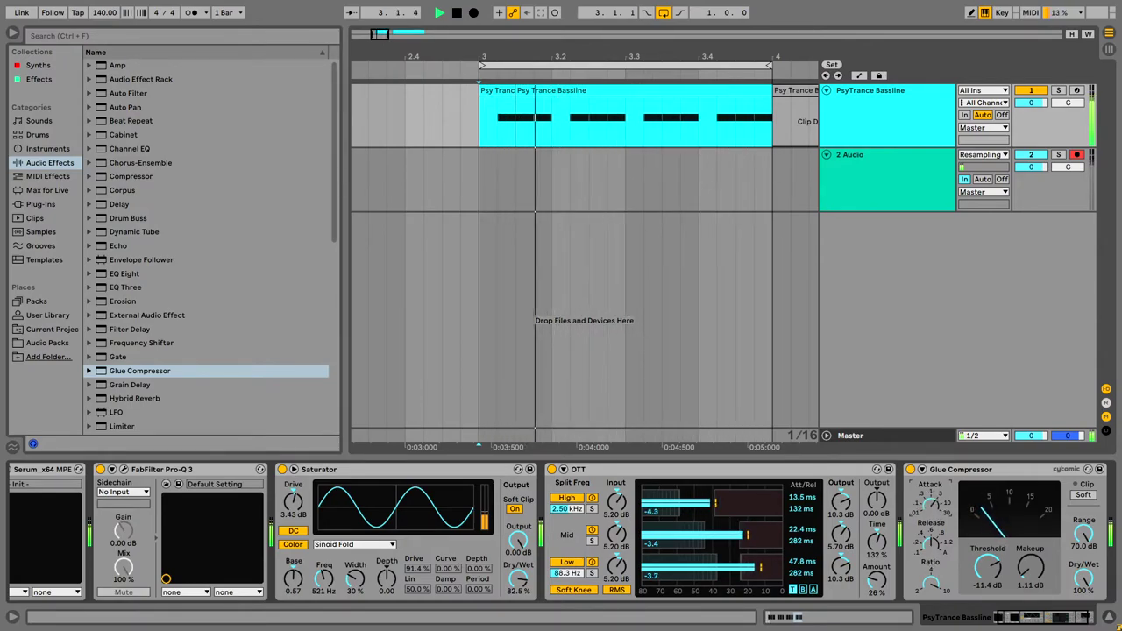
key(space)
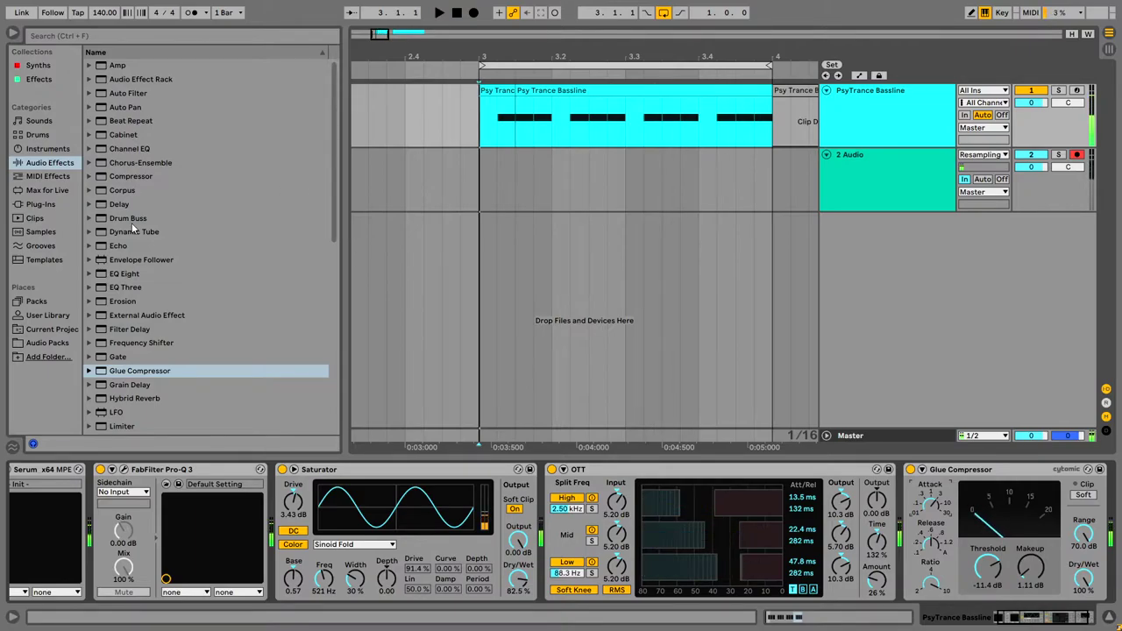
Step: Search the plug-ins for "trans" and add Waves TransX Multi Stereo after the Glue Compressor
click(51, 205)
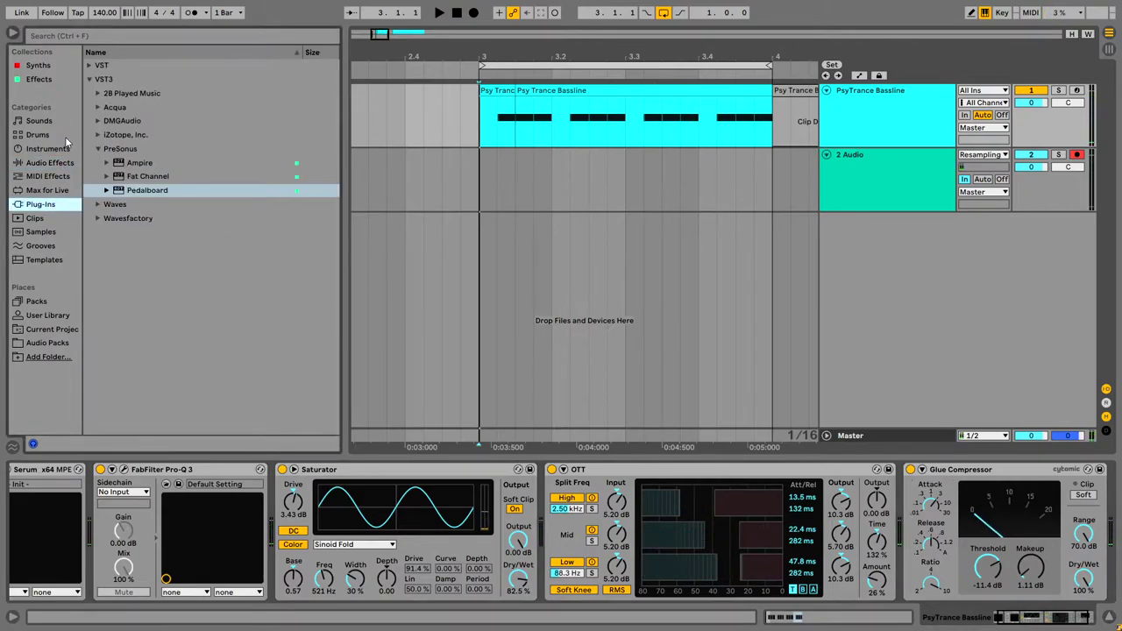
click(50, 68)
click(50, 80)
click(48, 207)
click(104, 38)
text(tra)
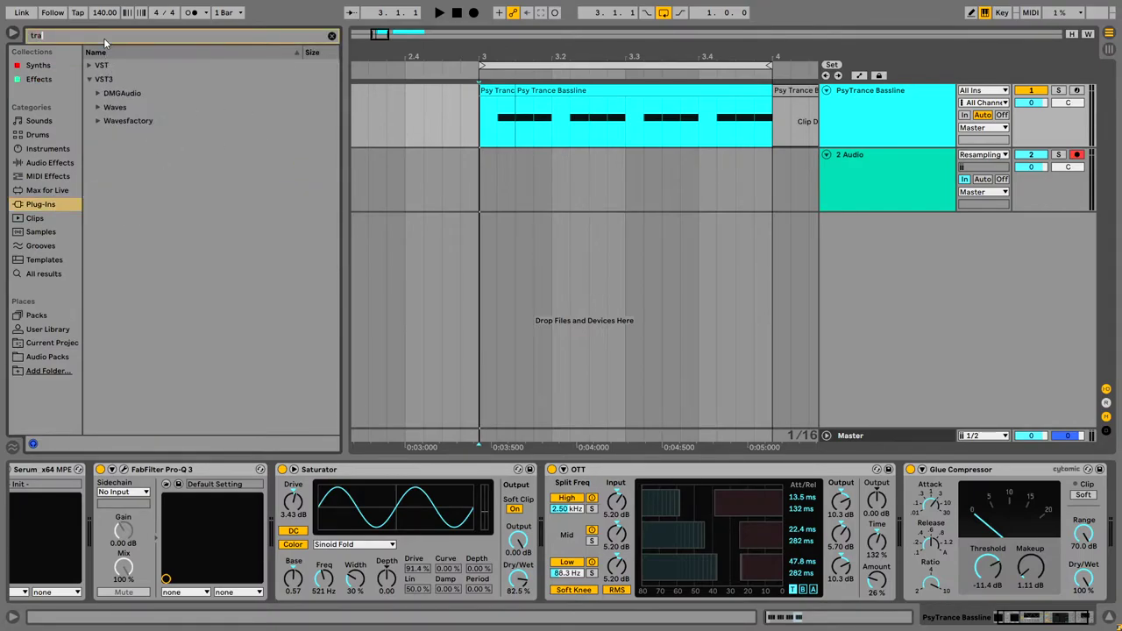
text(ns)
click(136, 92)
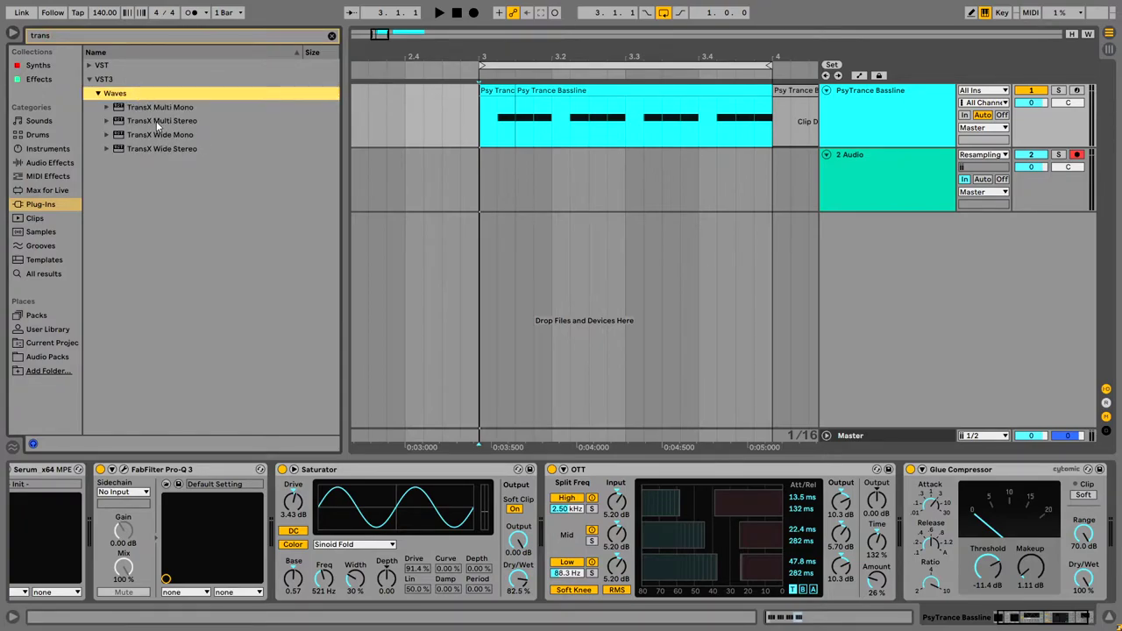
right_click(156, 121)
key(Escape)
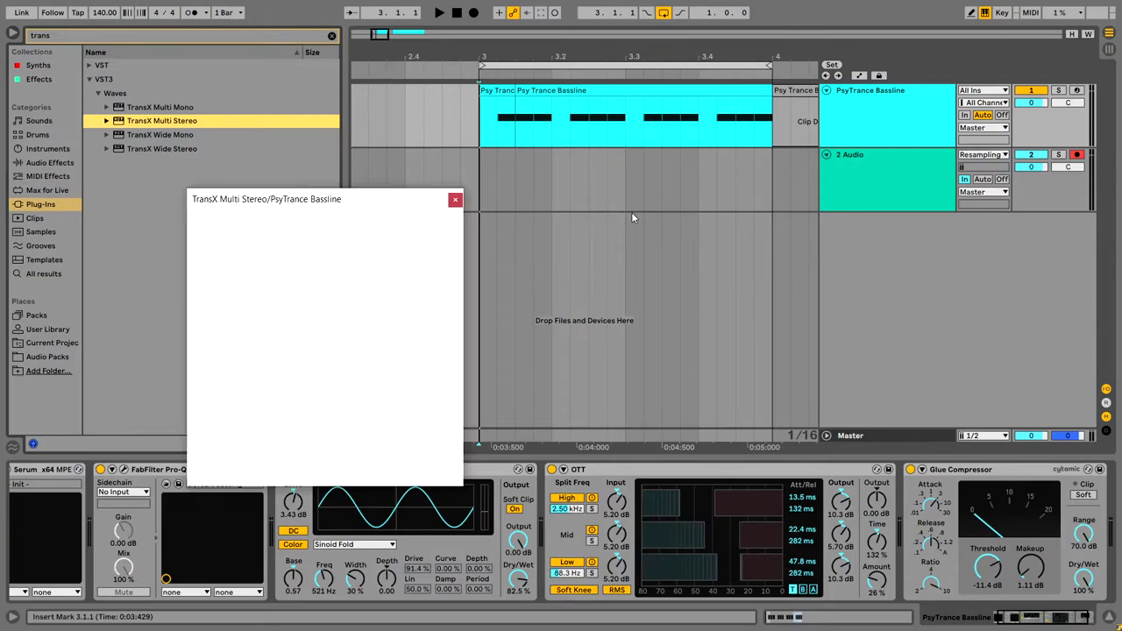
Step: Play the loop and compare the bassline with TransX Multi bypassed and enabled
key(space)
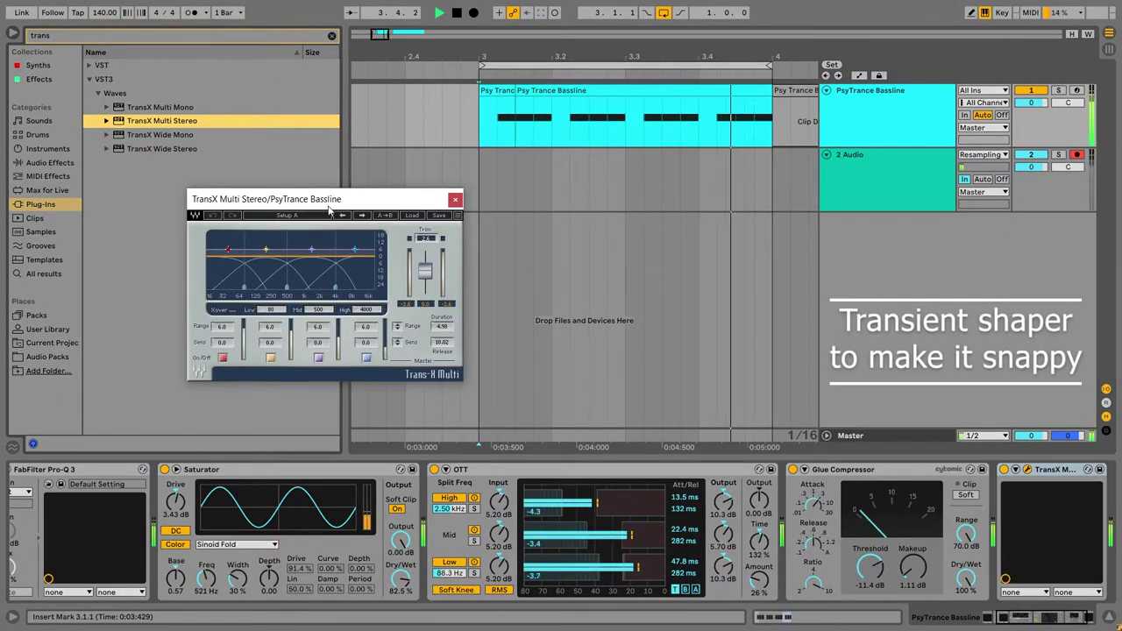
drag(377, 199, 618, 196)
click(1005, 470)
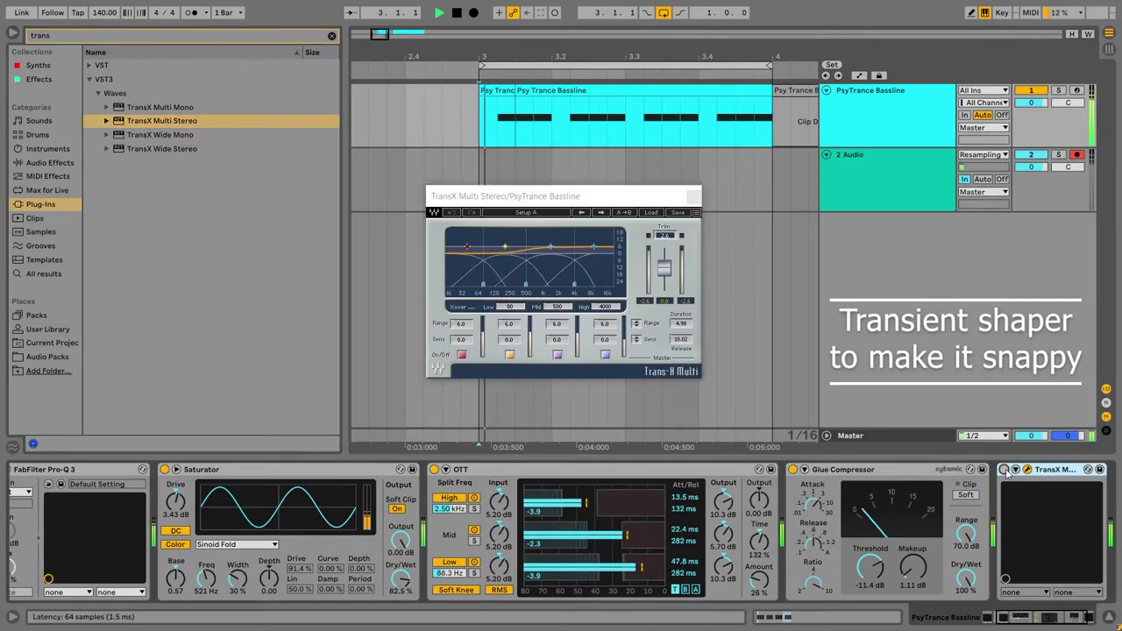
click(1005, 470)
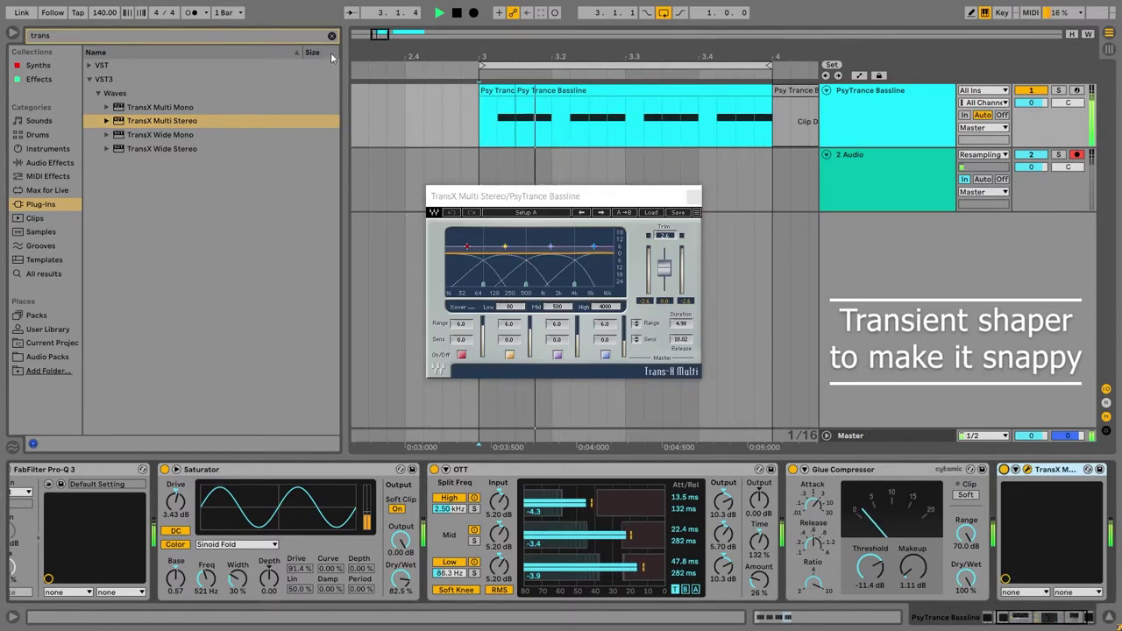
Step: Clear the plug-in search, hide the TransX Multi window and stop playback
click(331, 35)
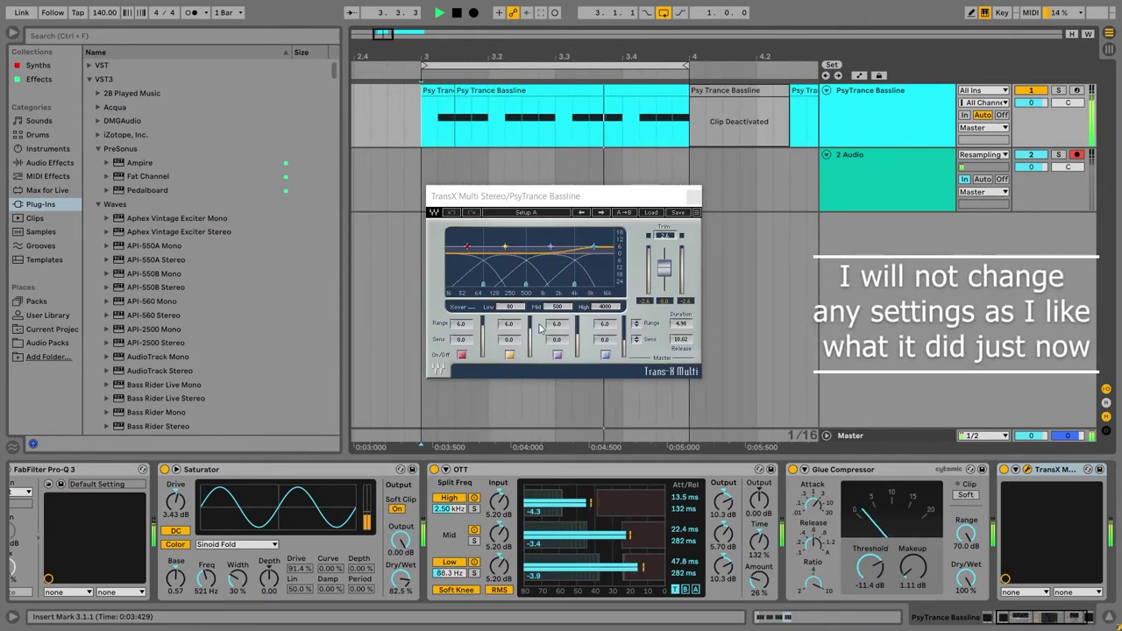
key(ctrl+alt+p)
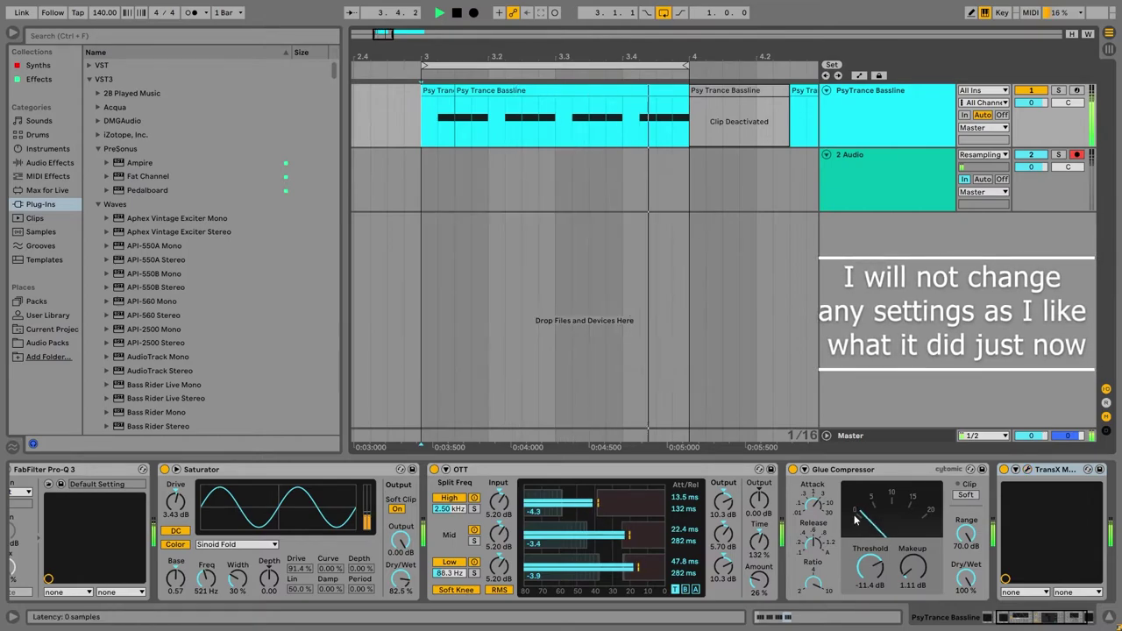
click(1030, 621)
key(space)
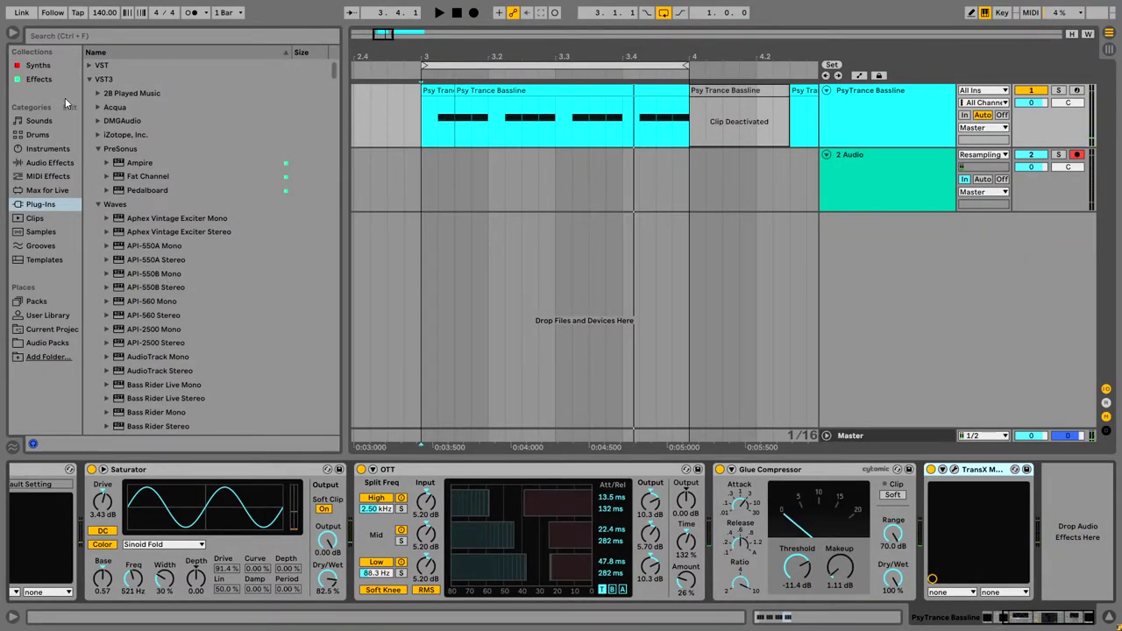
Step: Add ValhallaVintageVerb from the Effects collection after TransX Multi on the bassline track
click(38, 79)
scroll(208, 349, down, 10)
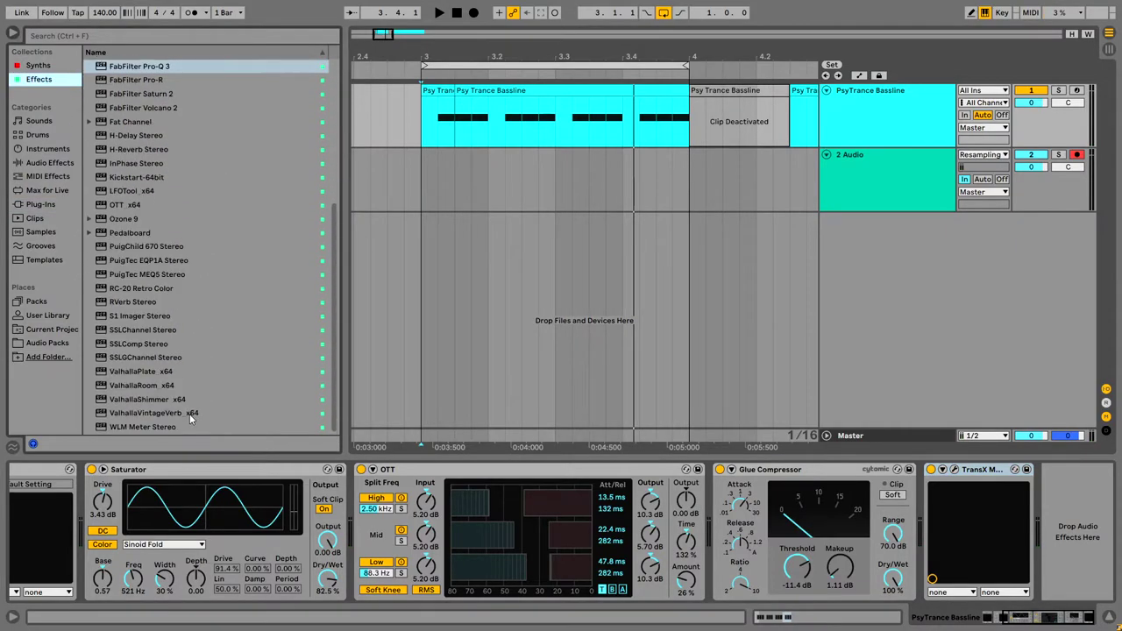
click(164, 413)
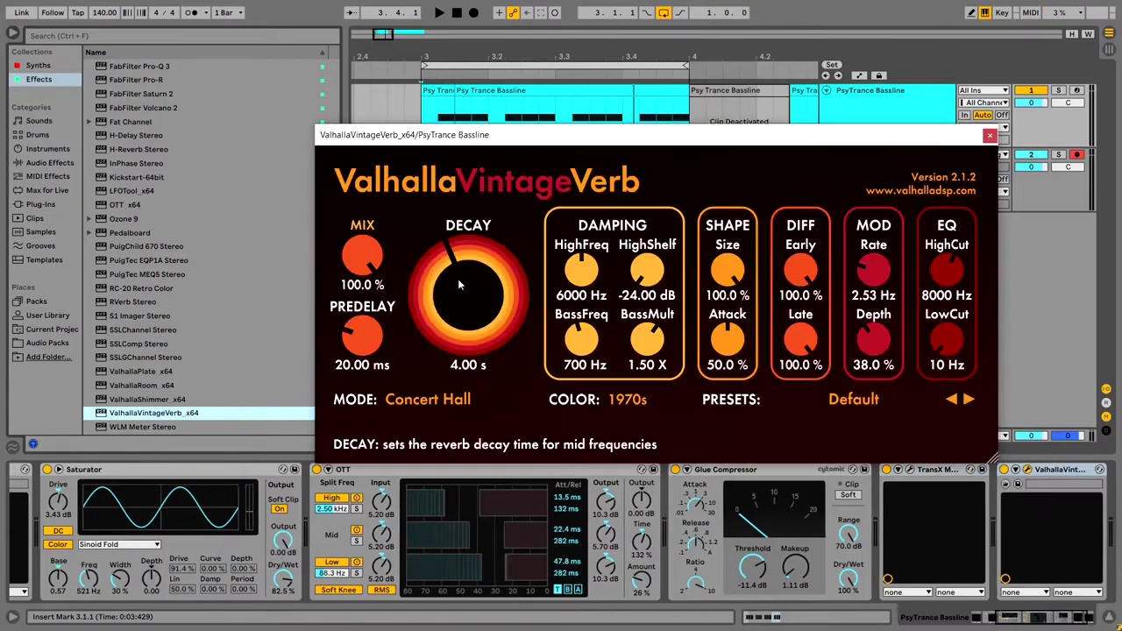
Step: Set ValhallaVintageVerb's LowCut to 220 Hz, HighCut to 4250 Hz, decay to 0.20 s and predelay to 0.00 ms
drag(932, 353, 953, 323)
drag(947, 265, 935, 296)
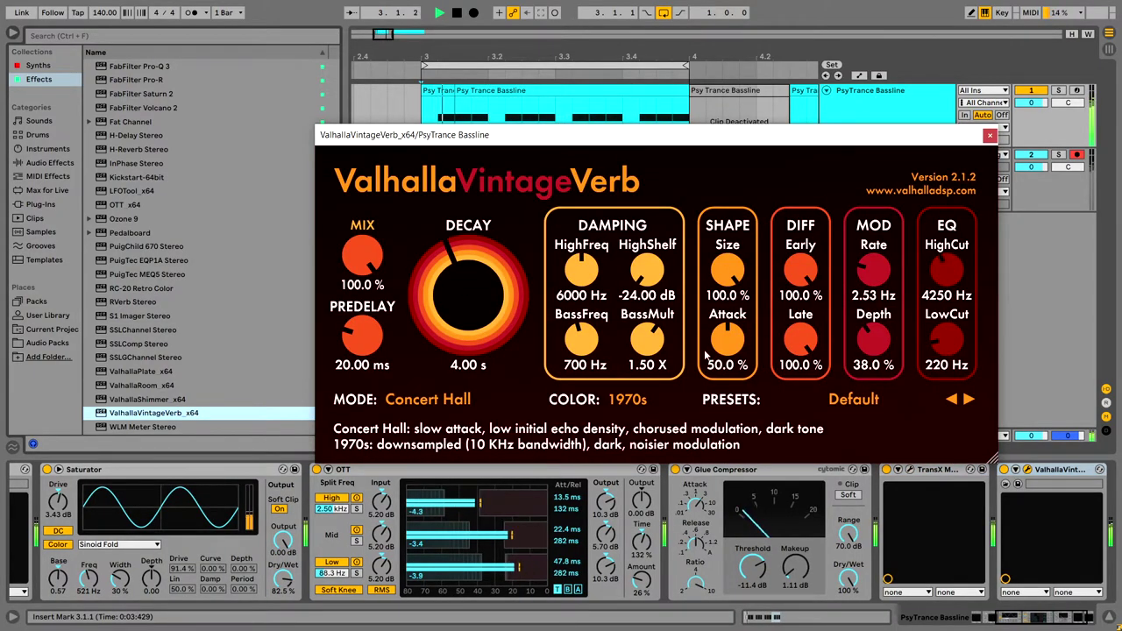
drag(474, 341, 472, 374)
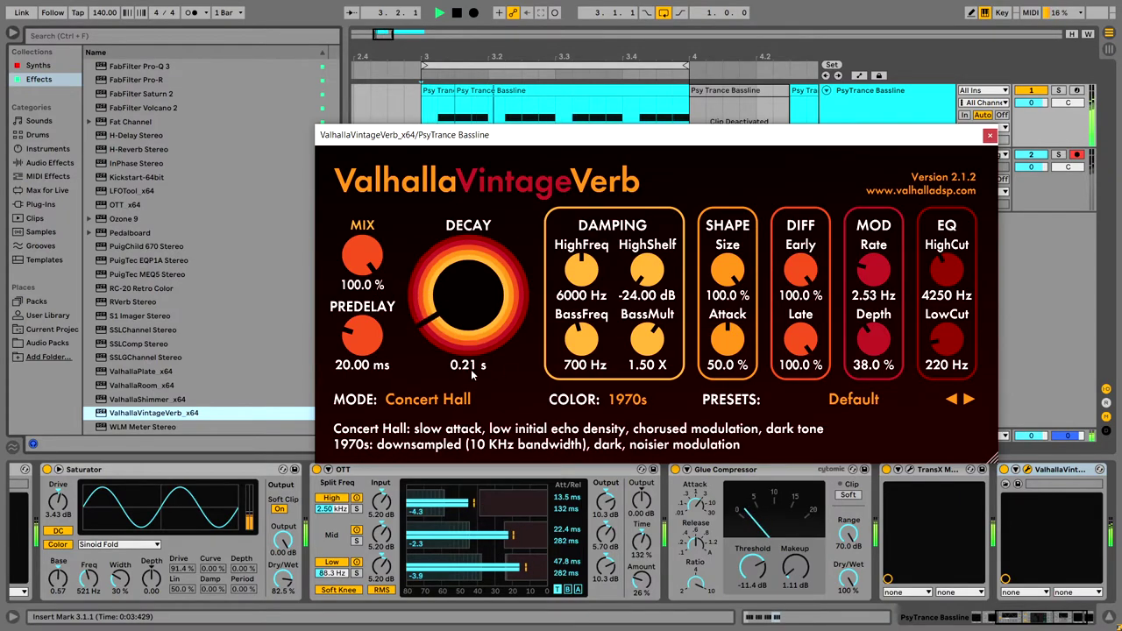
drag(386, 368, 386, 390)
Step: Try the Sanctuary mode, choose Room as the reverb mode and lower the mix to 10.4%
click(427, 400)
click(425, 207)
click(423, 402)
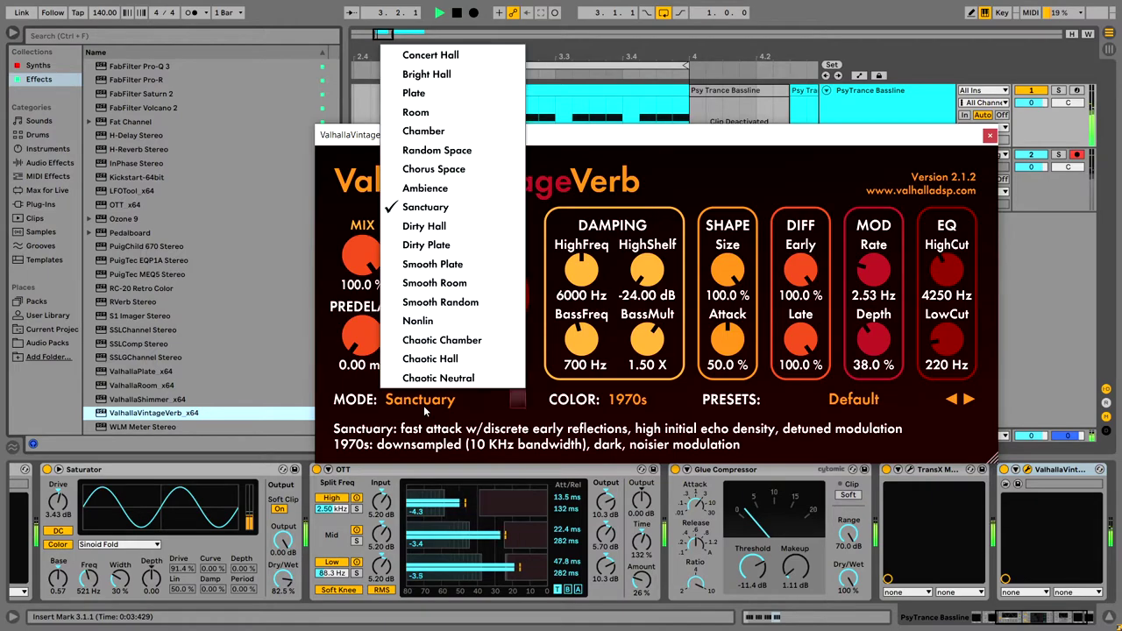
click(460, 113)
drag(372, 256, 368, 284)
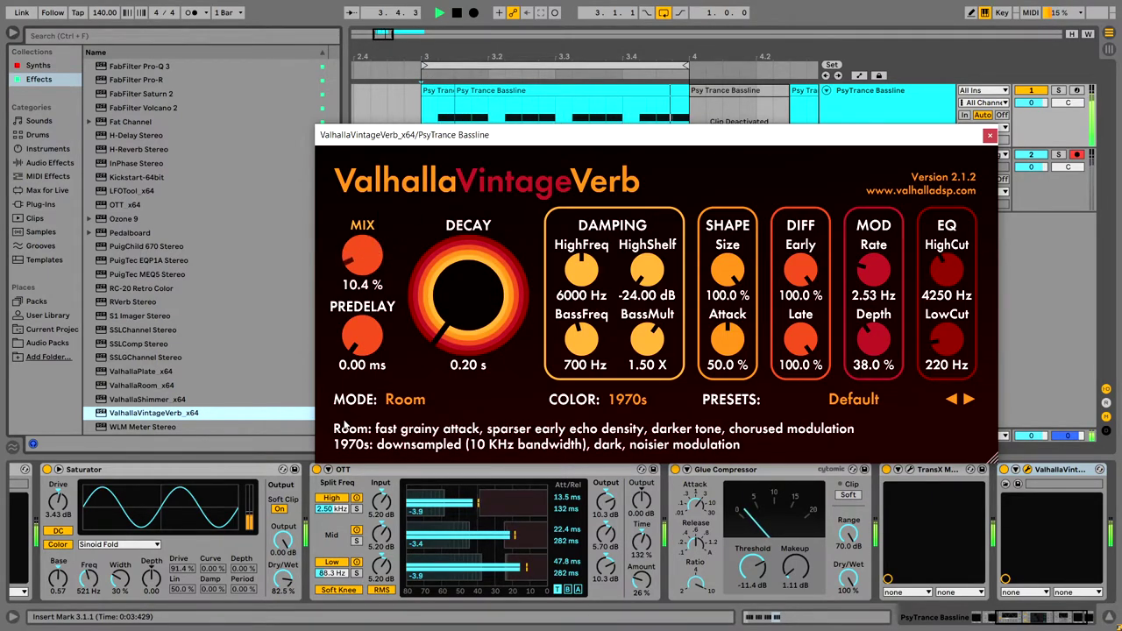
Step: Close the reverb window, move ValhallaVintageVerb ahead of TransX Multi in the device chain and stop playback
click(990, 136)
drag(1070, 470, 926, 502)
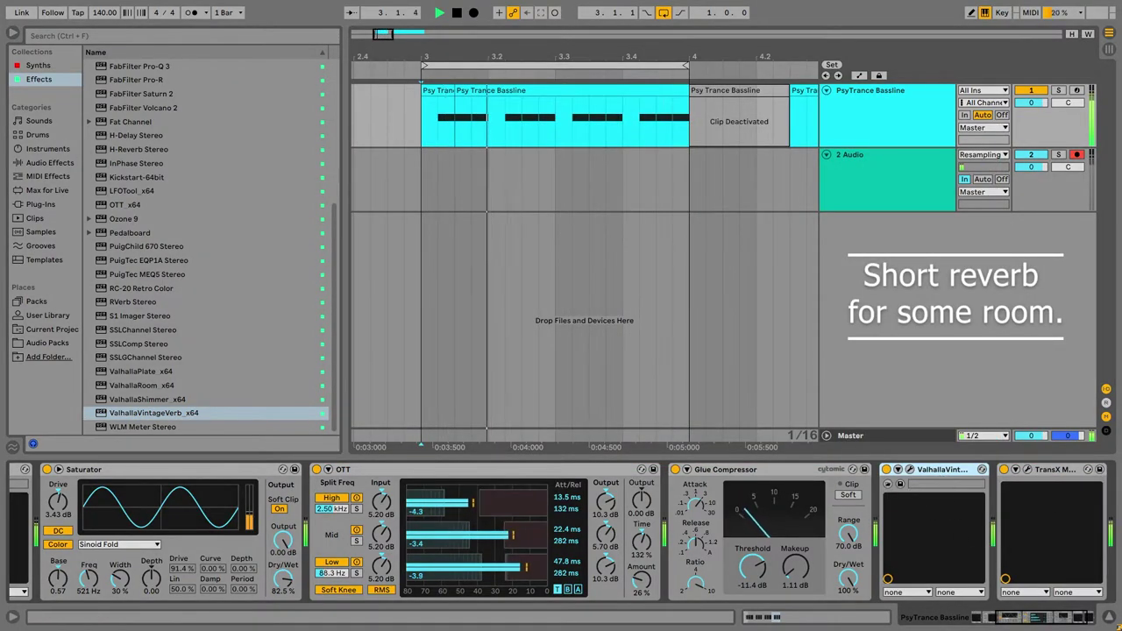
key(space)
click(417, 180)
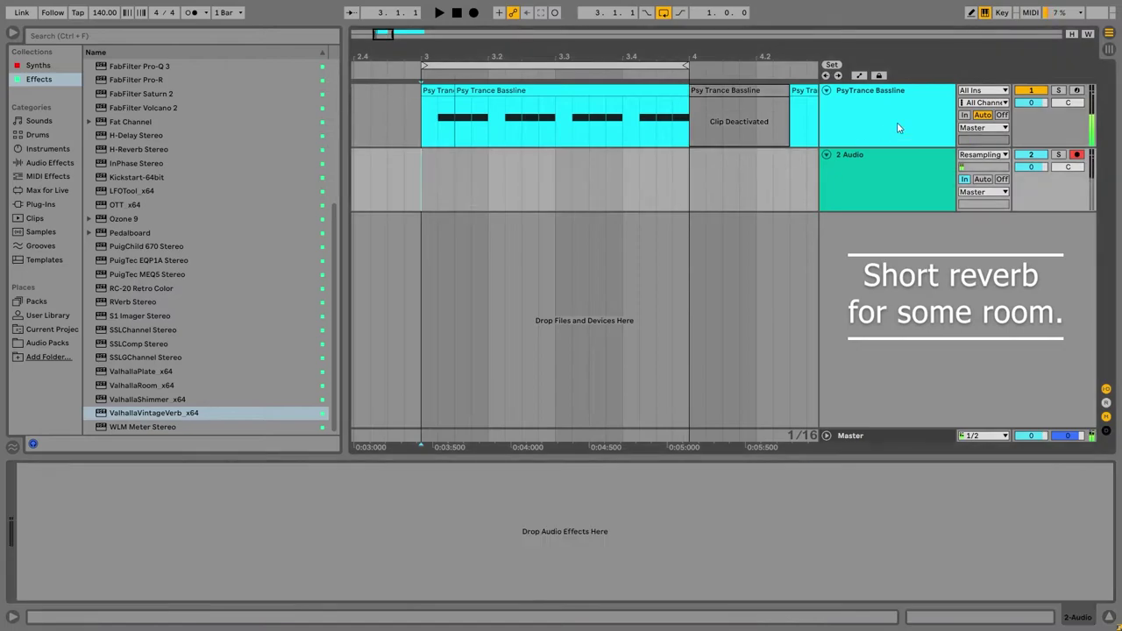
click(472, 12)
key(ctrl+z)
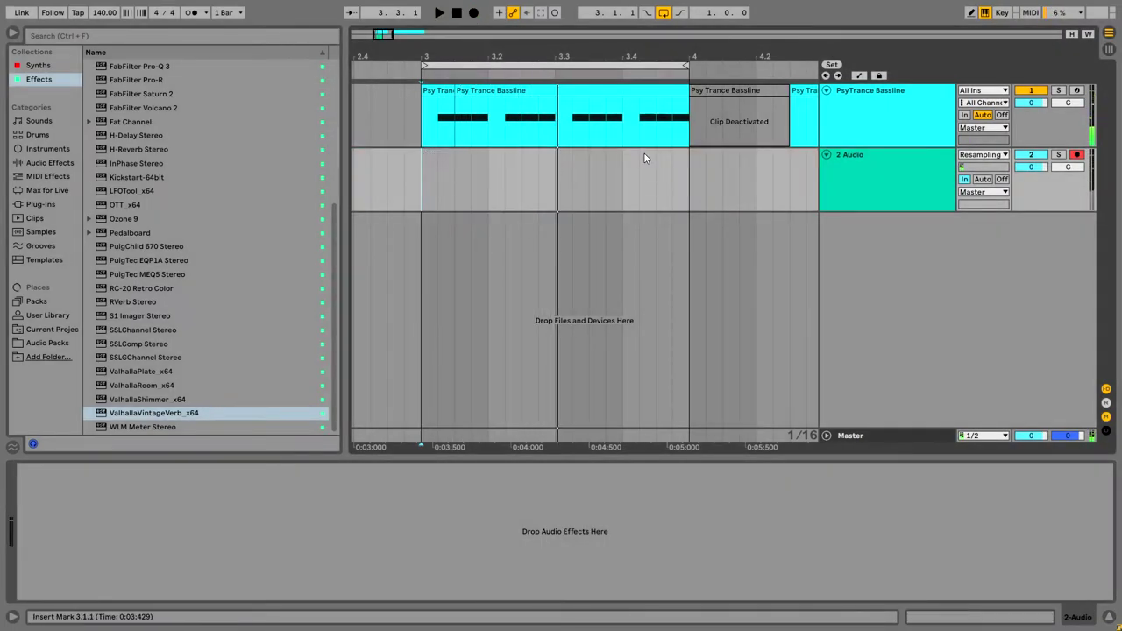
Step: Delete the PsyTrance Bassline clips after bar 4 and consolidate the remaining bar 3 clips into a single clip
drag(565, 57, 568, 42)
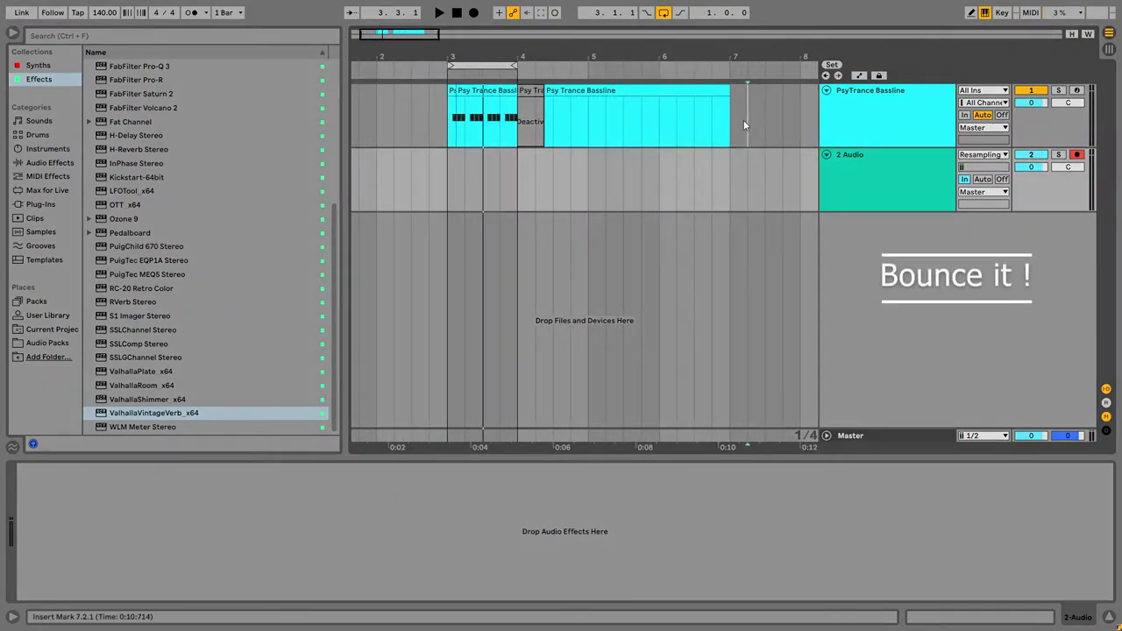
drag(744, 120, 516, 136)
key(Delete)
click(482, 182)
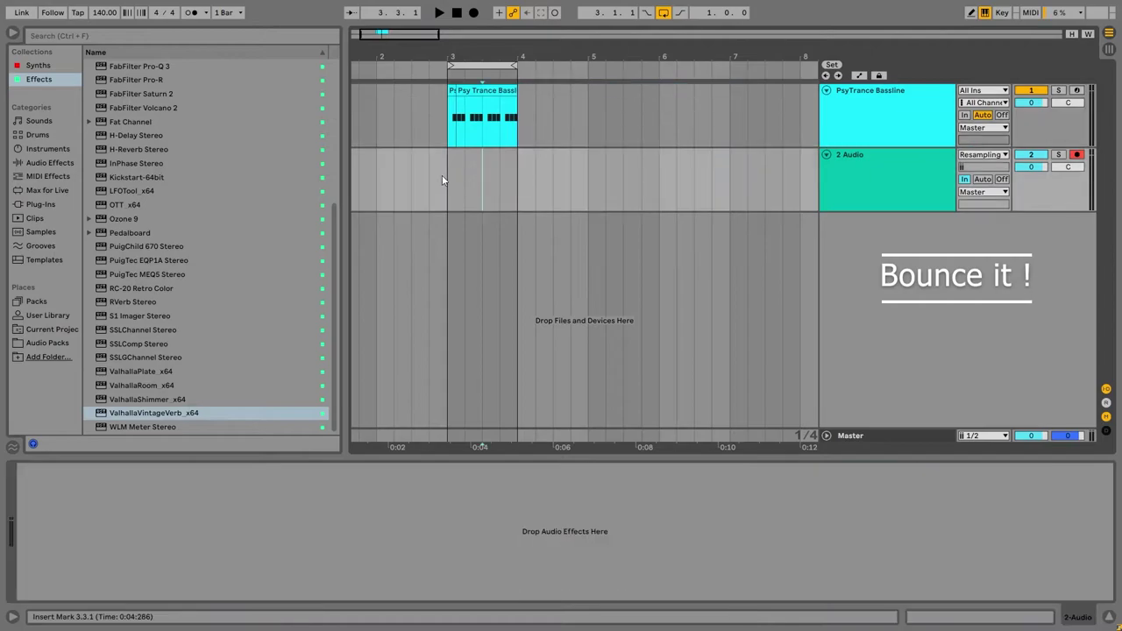
click(521, 117)
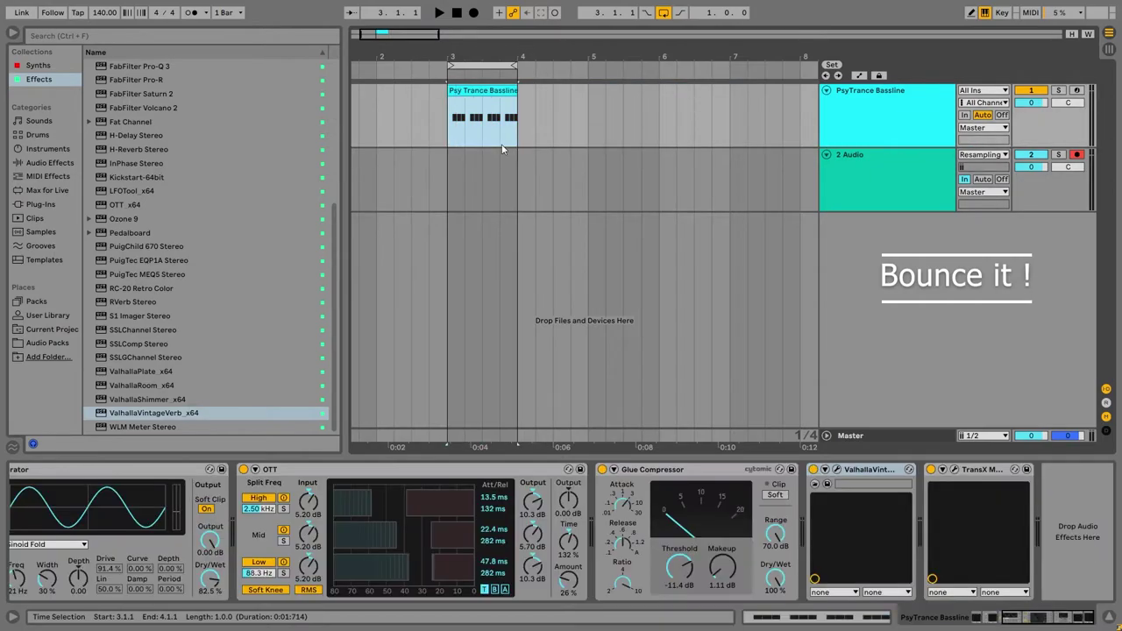
click(482, 182)
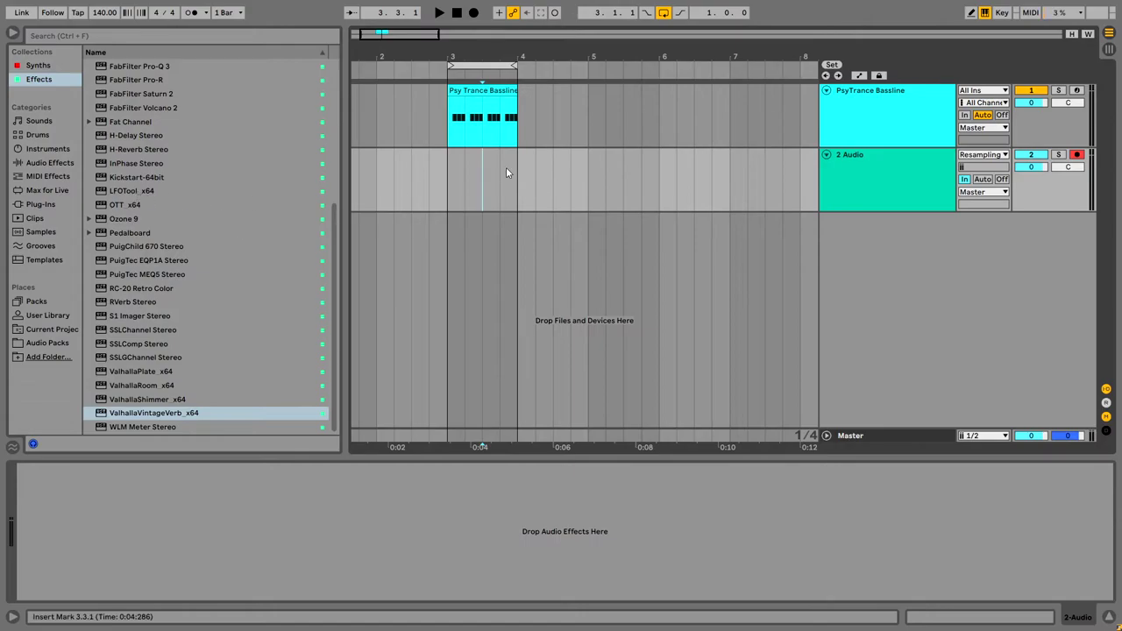
click(858, 190)
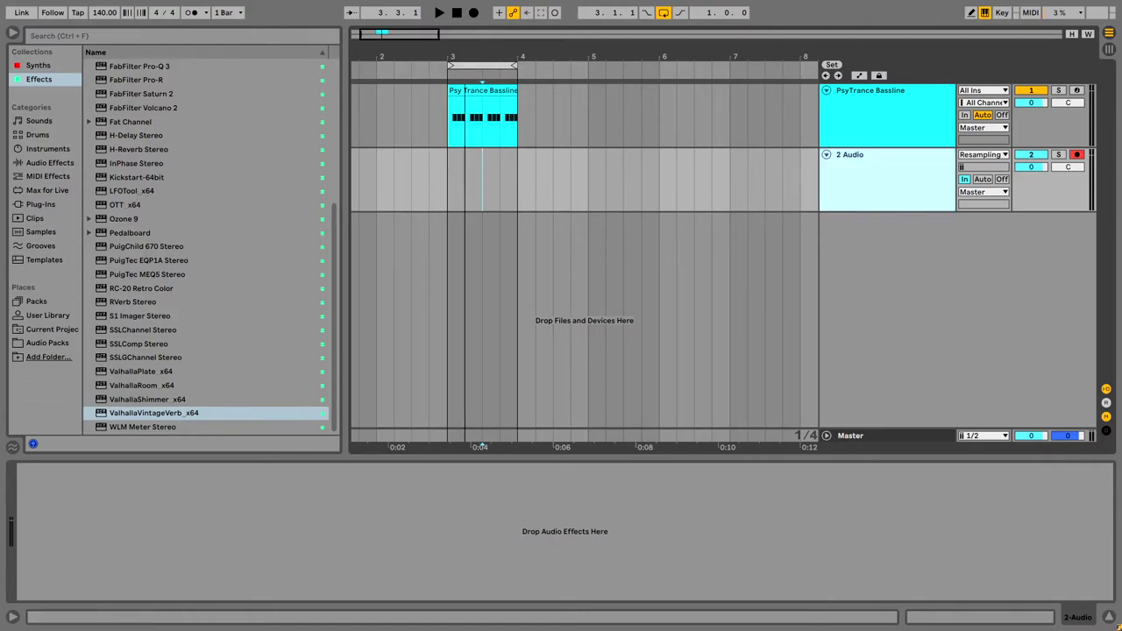
Step: Split the bassline clip at 3.1.3 and deactivate the part from there to bar 4
scroll(461, 125, up, 5)
scroll(460, 125, down, 1)
drag(501, 118, 746, 138)
key(ctrl+e)
key(0)
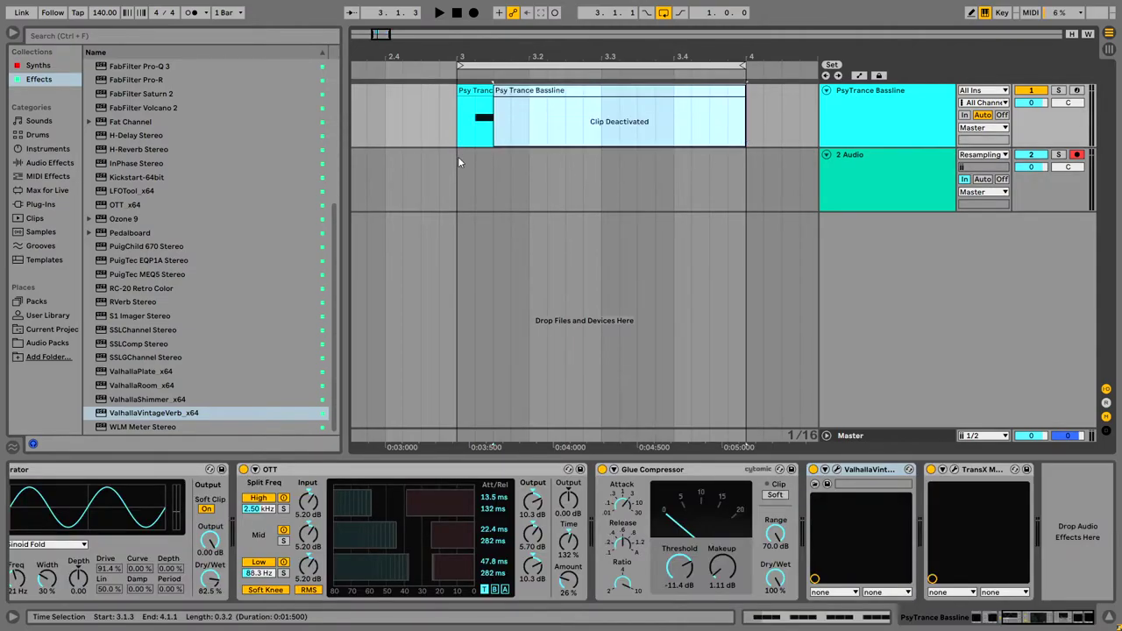
Step: Record the remaining bass note from 3.1.1 onto the resampling track 2 Audio
click(462, 161)
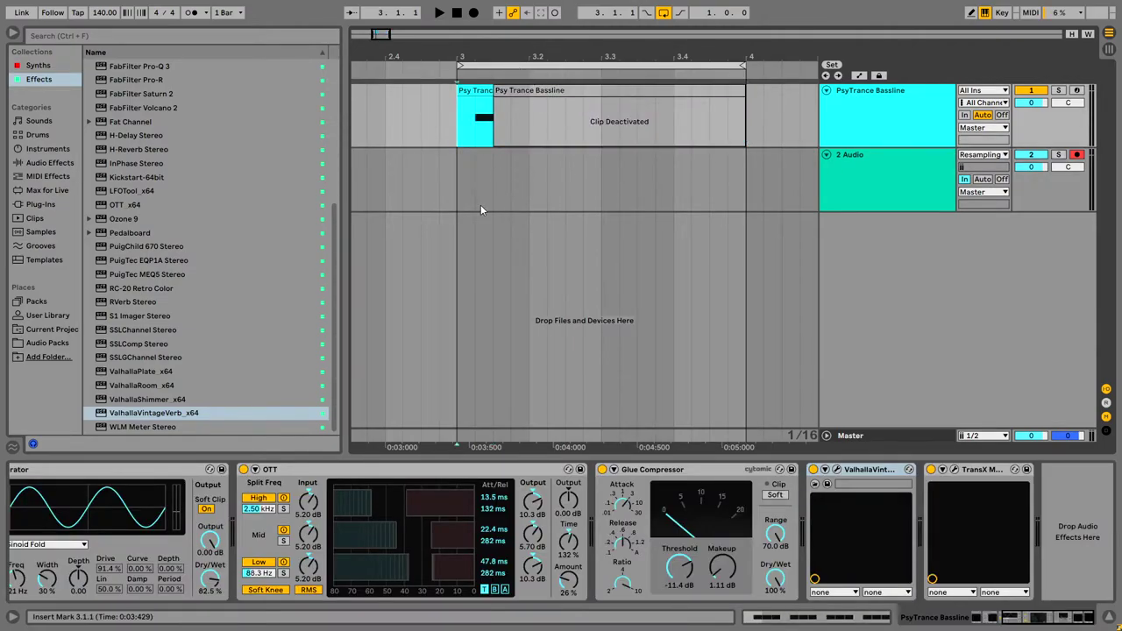
click(456, 185)
click(473, 12)
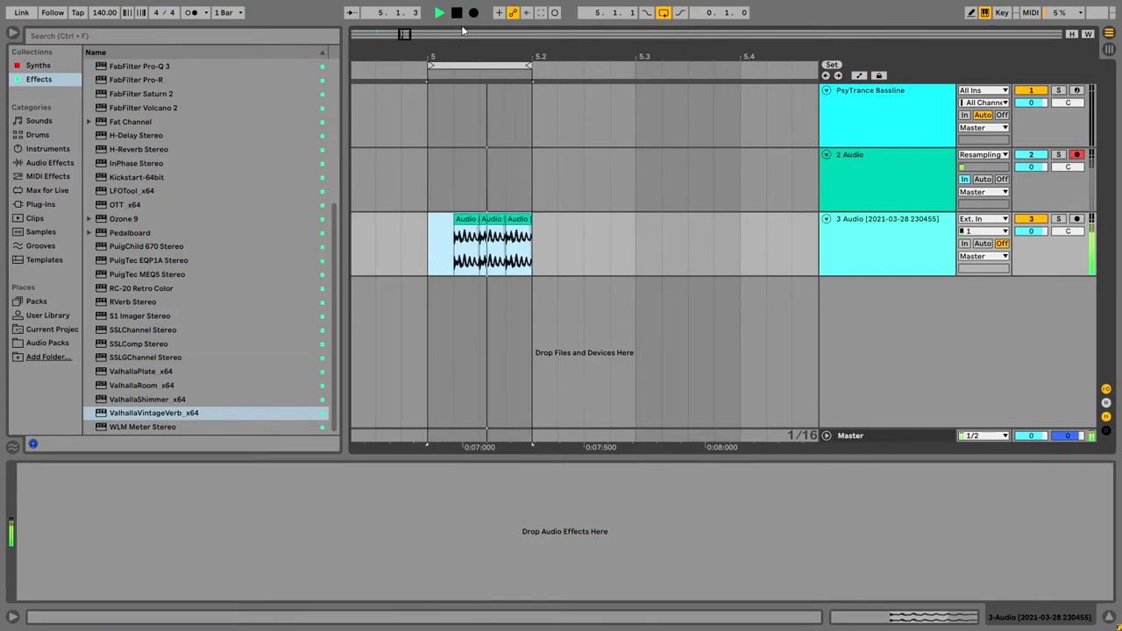
Step: Place the insert marker at 5.1.1 on the bounced audio track and stop playback
mouse_move(465, 58)
mouse_down()
mouse_move(465, 97)
mouse_move(465, 70)
mouse_up()
click(446, 259)
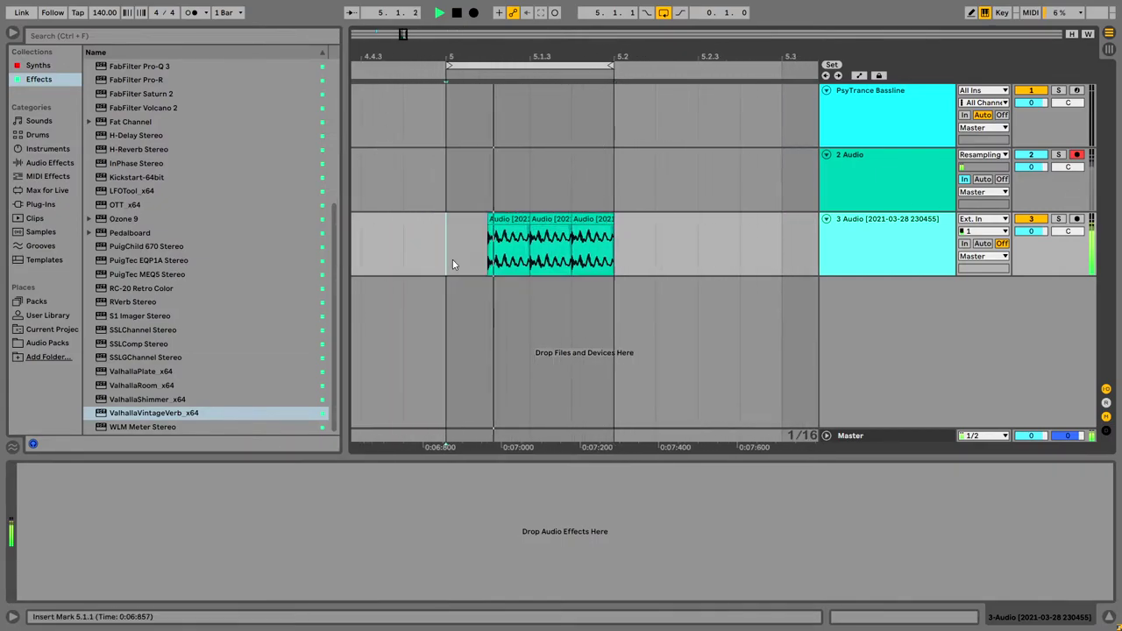
key(space)
Step: Open the Basic Kicks folder of Vission Bass Sound Design in Audio Packs and look through its samples
click(53, 343)
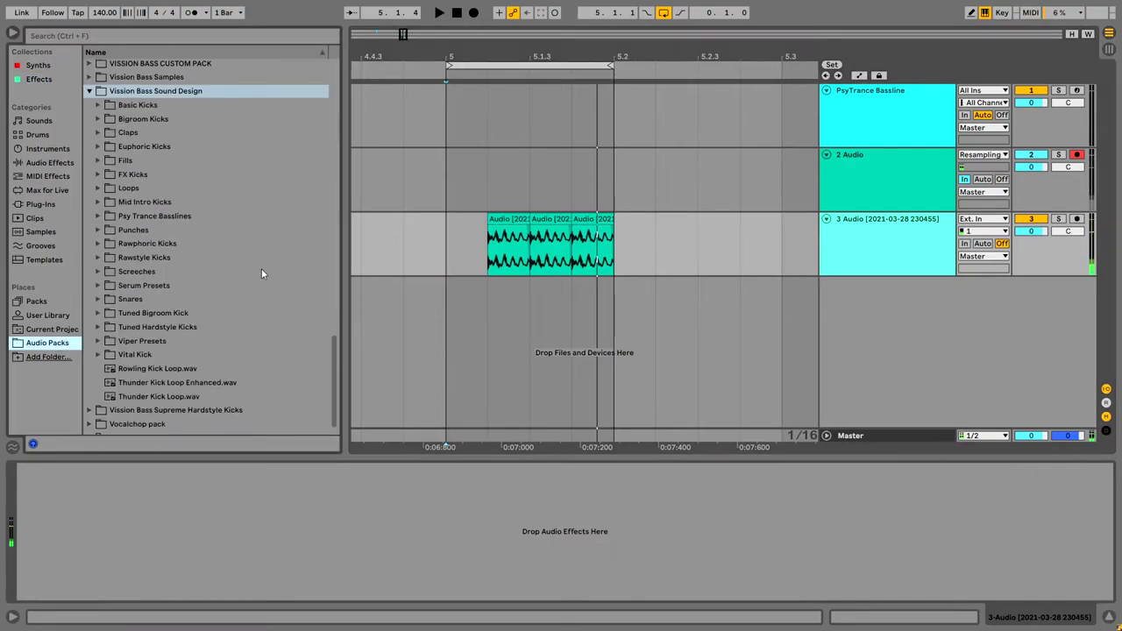
click(168, 106)
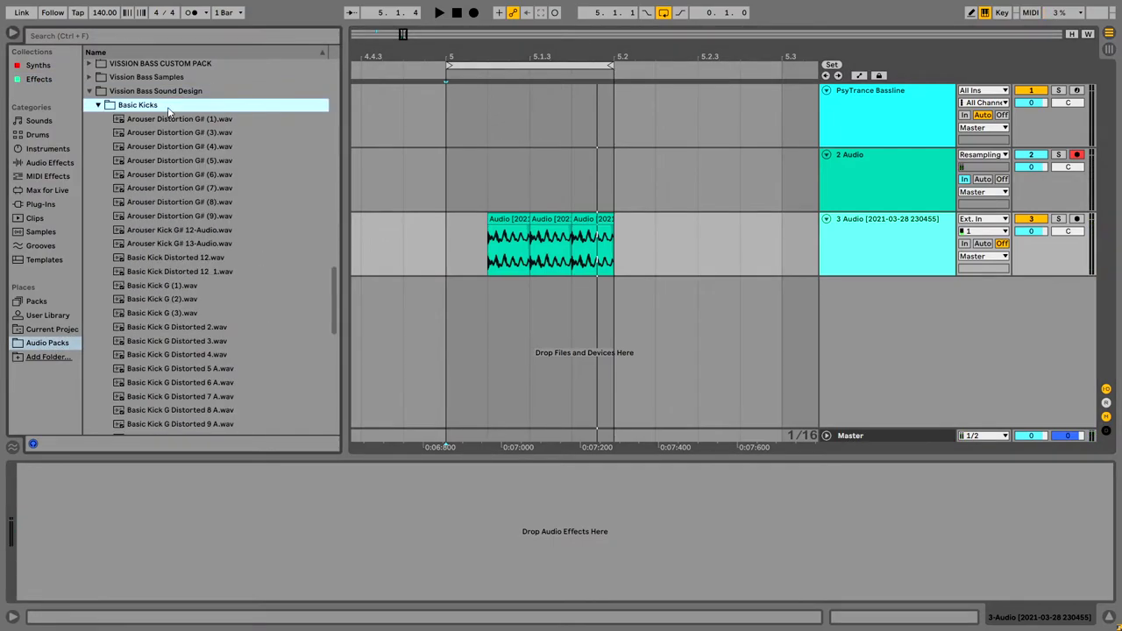
click(204, 193)
scroll(240, 251, down, 8)
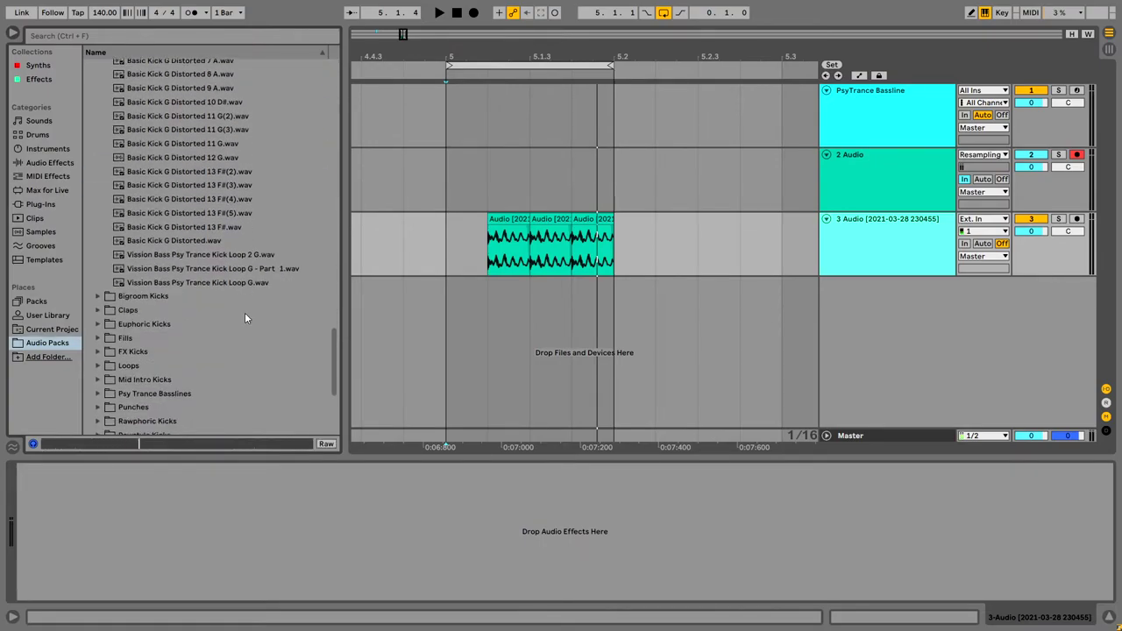
Step: Audition the Psy Trance kick loops and place Vission Bass Psy Trance Kick Loop 2 G.wav on a new track at 5.1.1
click(241, 199)
click(248, 269)
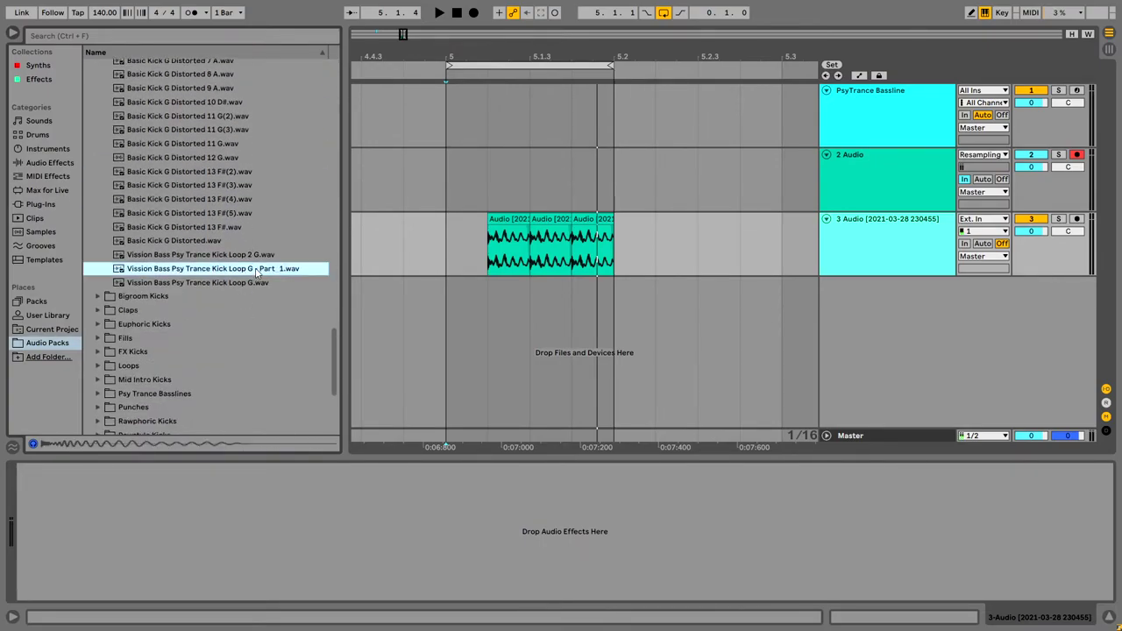
key(Up)
click(256, 282)
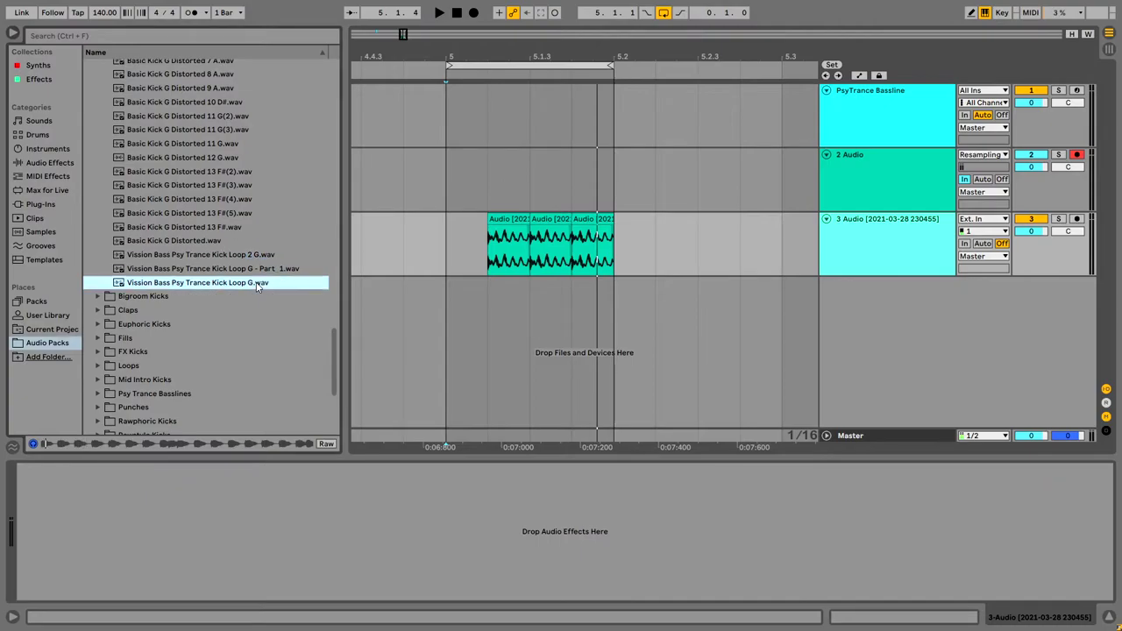
click(255, 260)
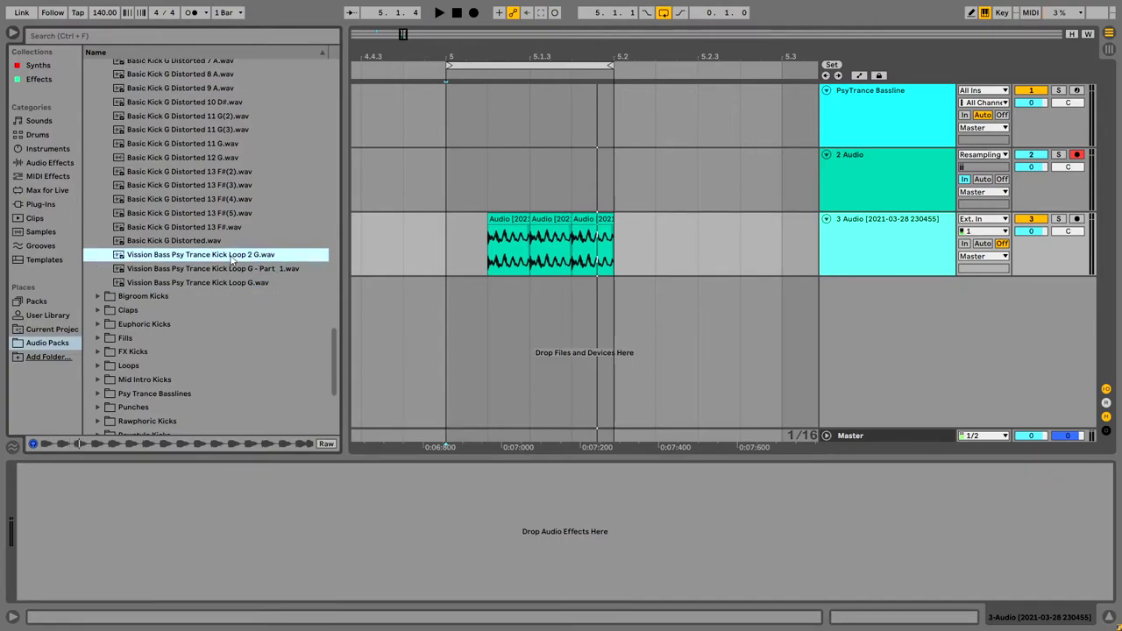
click(238, 271)
click(237, 255)
drag(483, 318, 443, 311)
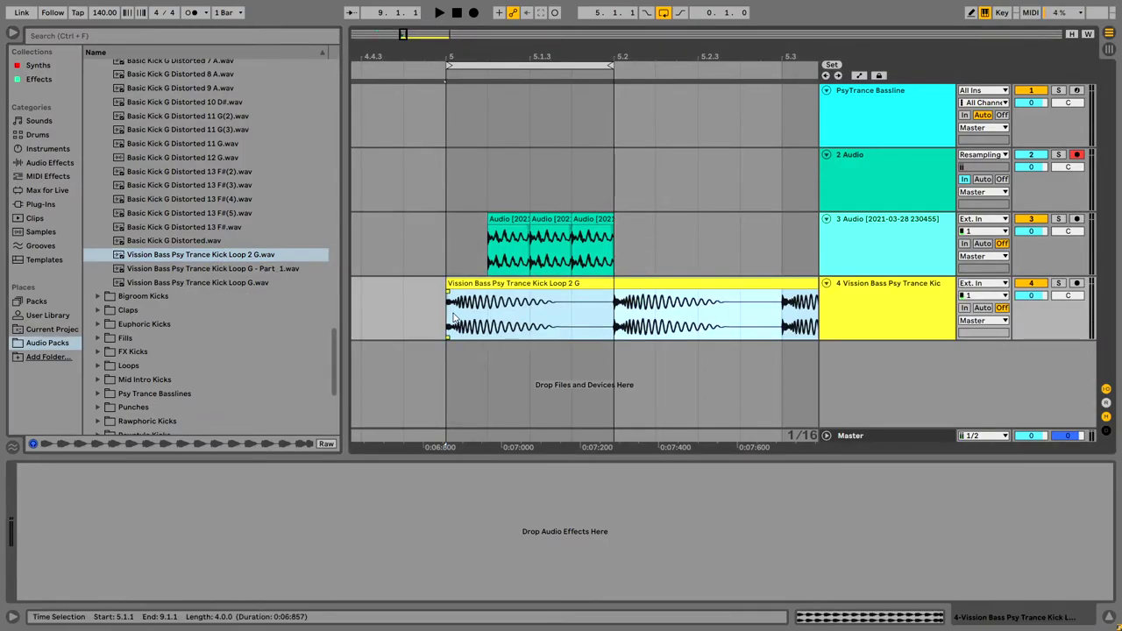
Step: Play the kick with the bassline and shorten the kick loop clip to the first beat, ending at 5.2
key(space)
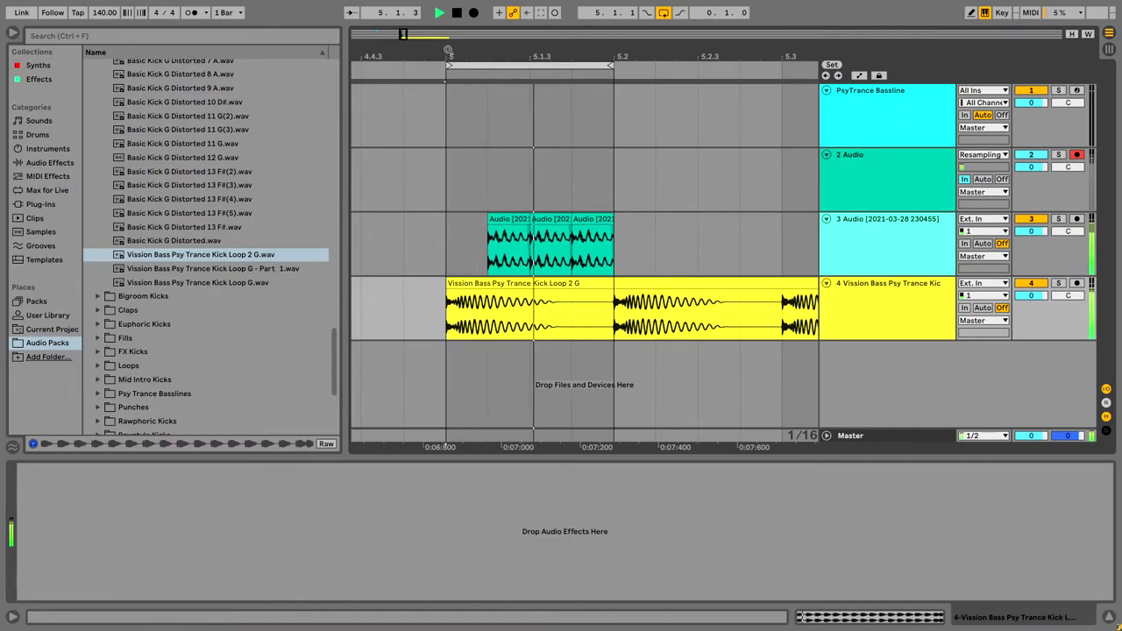
key(minus)
key(minus)
key(minus)
key(minus)
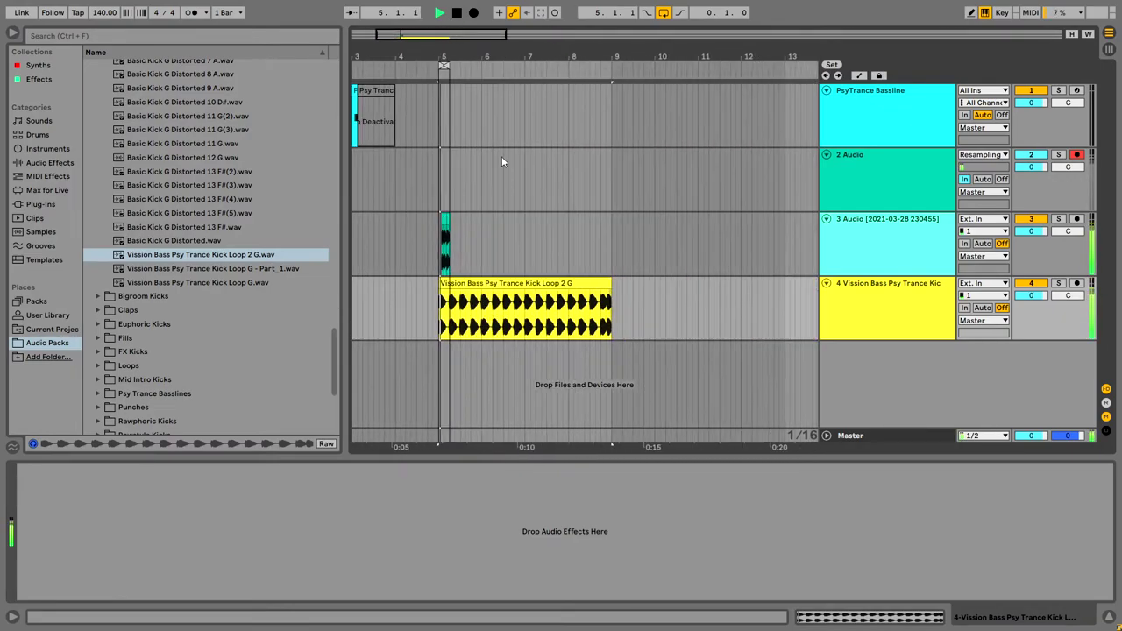
drag(614, 287, 449, 286)
key(plus)
key(plus)
key(plus)
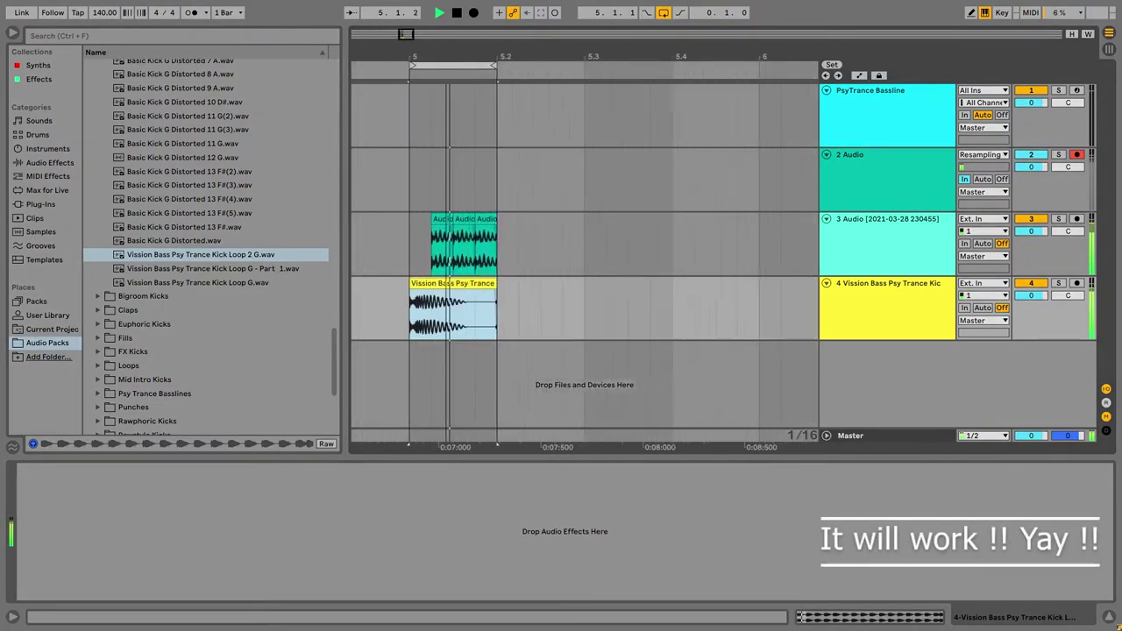
Step: Duplicate the one-beat bass and kick pattern seven times and extend the loop to two bars, from bar 5 to 7
key(minus)
drag(433, 238, 488, 311)
key(ctrl+d)
key(ctrl+d)
key(ctrl+d)
key(ctrl+d)
key(ctrl+d)
key(ctrl+d)
key(ctrl+d)
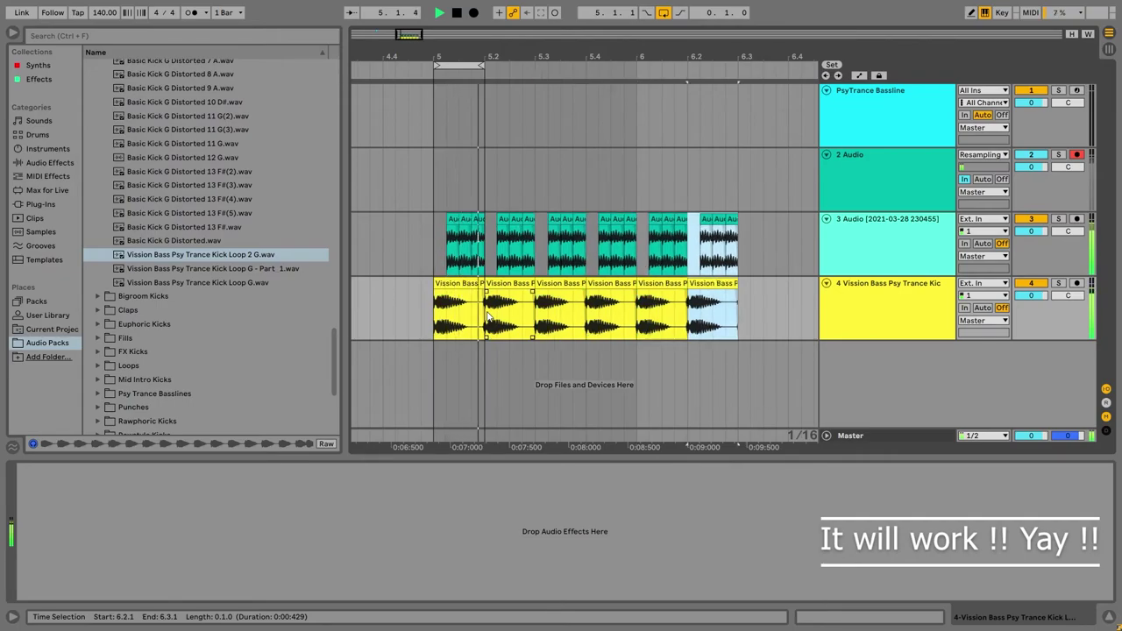
key(minus)
drag(482, 68, 658, 78)
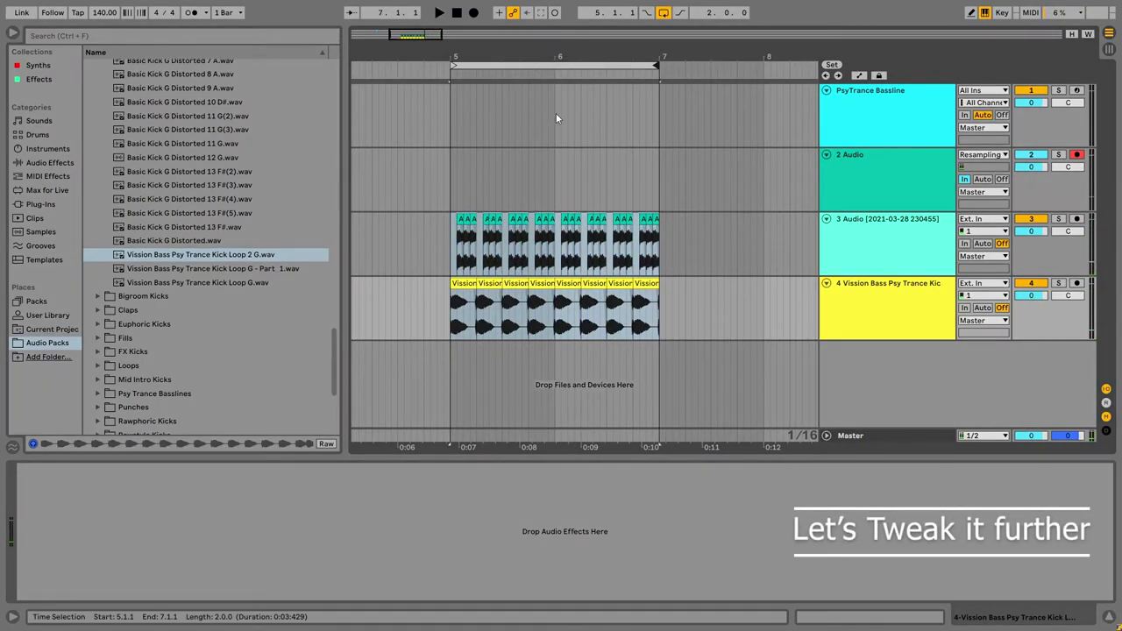
Step: Hide the tracks' input/output section and the browser to enlarge the arrangement
click(1107, 389)
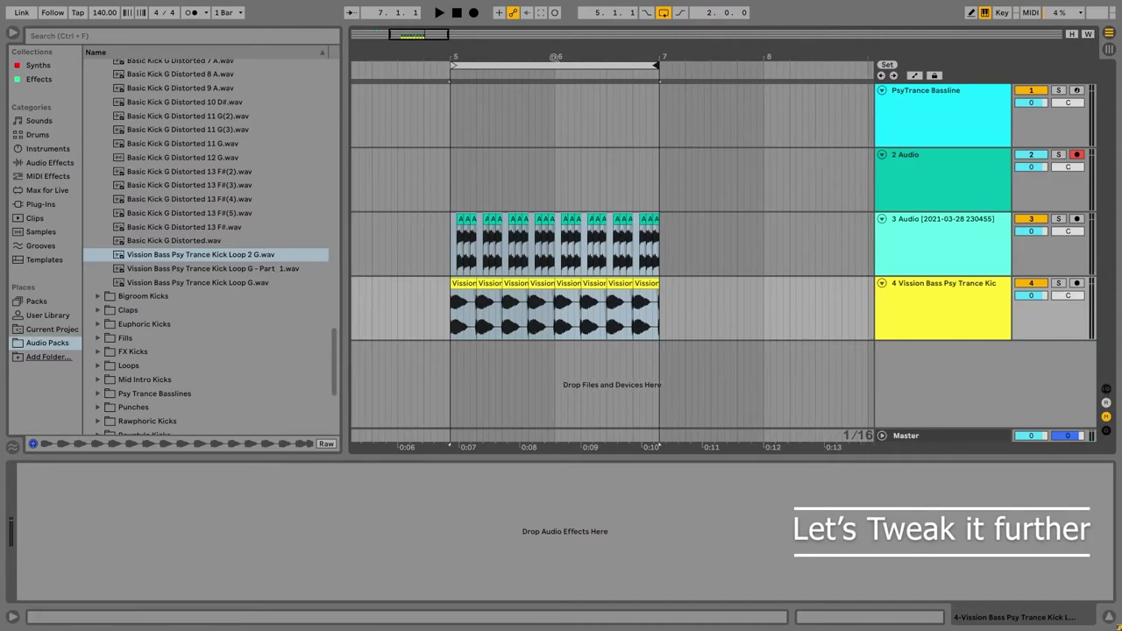
key(ctrl+alt+b)
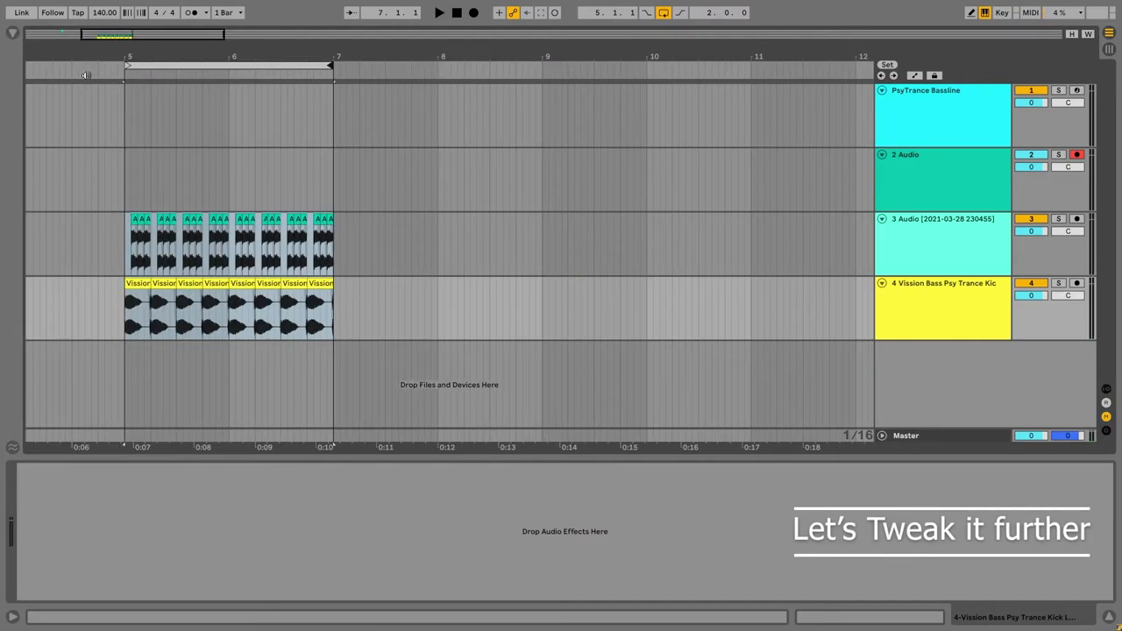
click(140, 131)
key(plus)
key(minus)
Step: Play the two-bar kick and bass loop from 5.1.1 and stop playback
click(109, 243)
key(space)
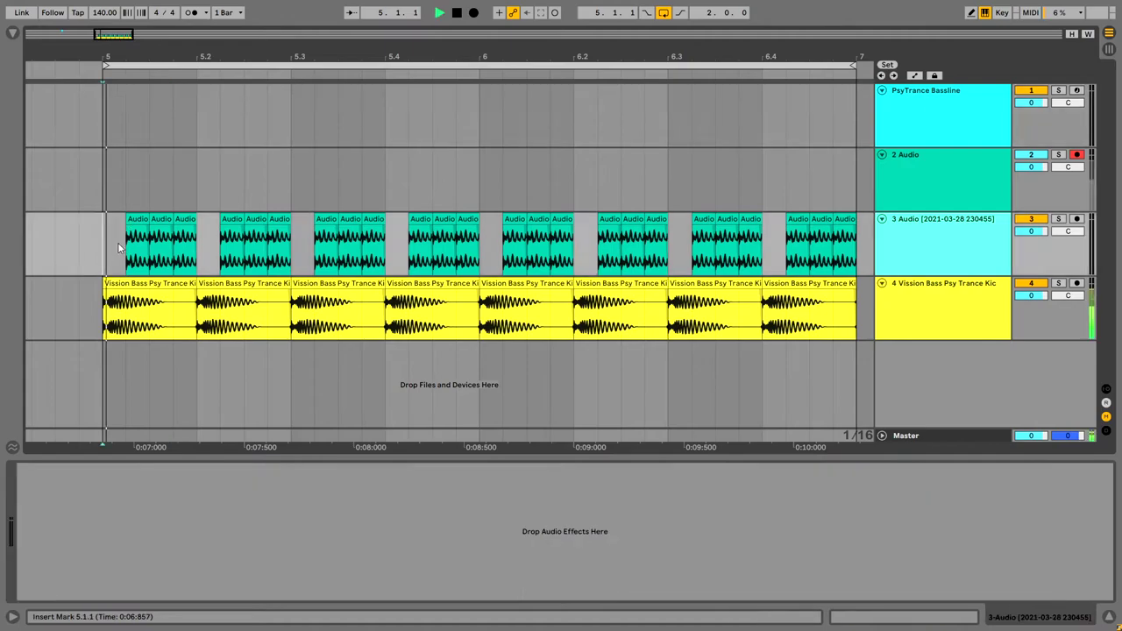
scroll(424, 184, right, 5)
click(423, 184)
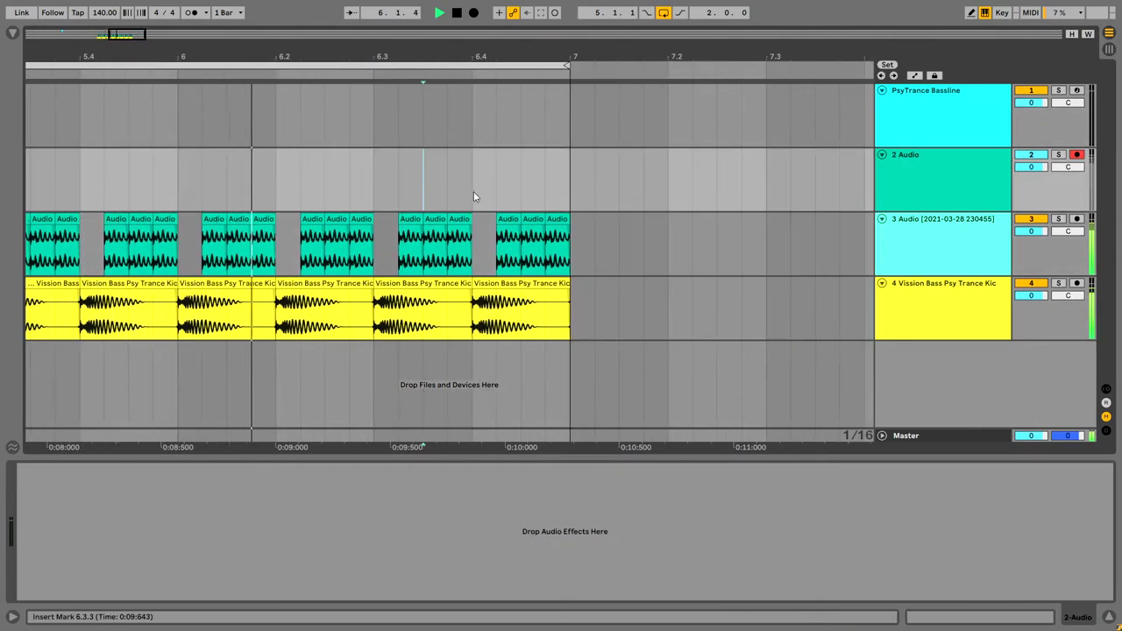
key(space)
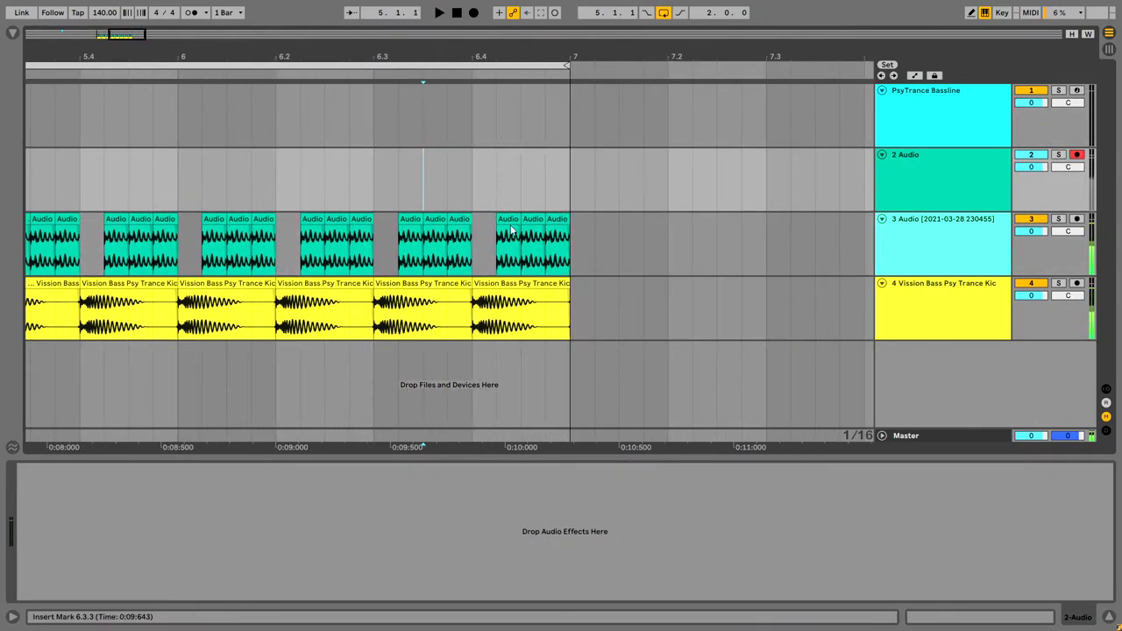
Step: Set the arrangement grid to 1/32 for editing the last beat before bar 7
key(Right)
key(Right)
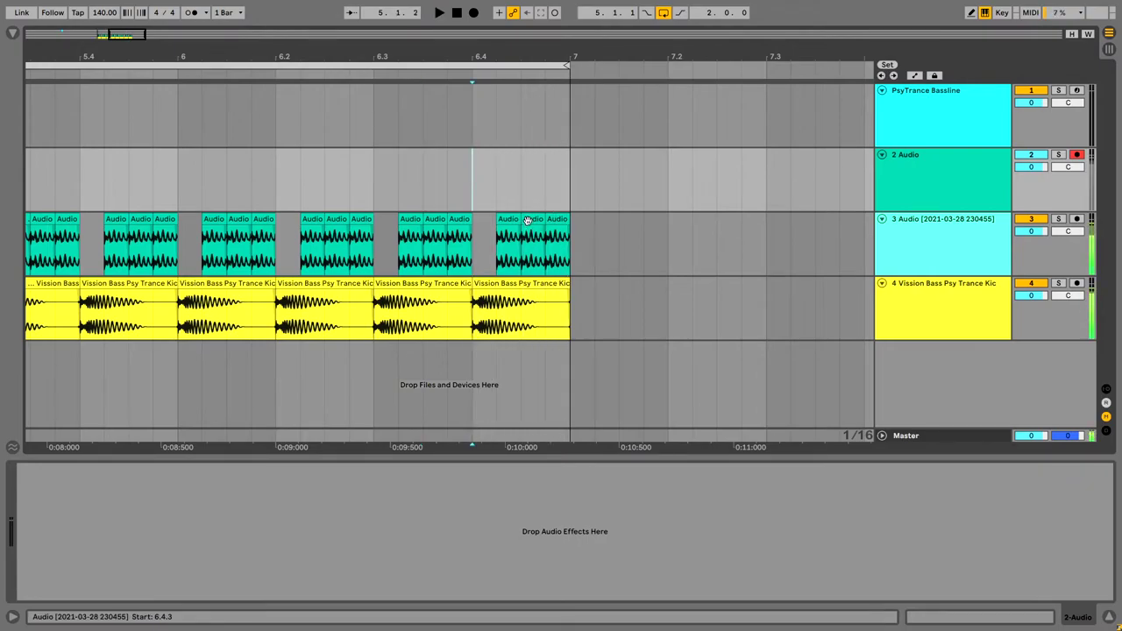
right_click(542, 173)
click(624, 275)
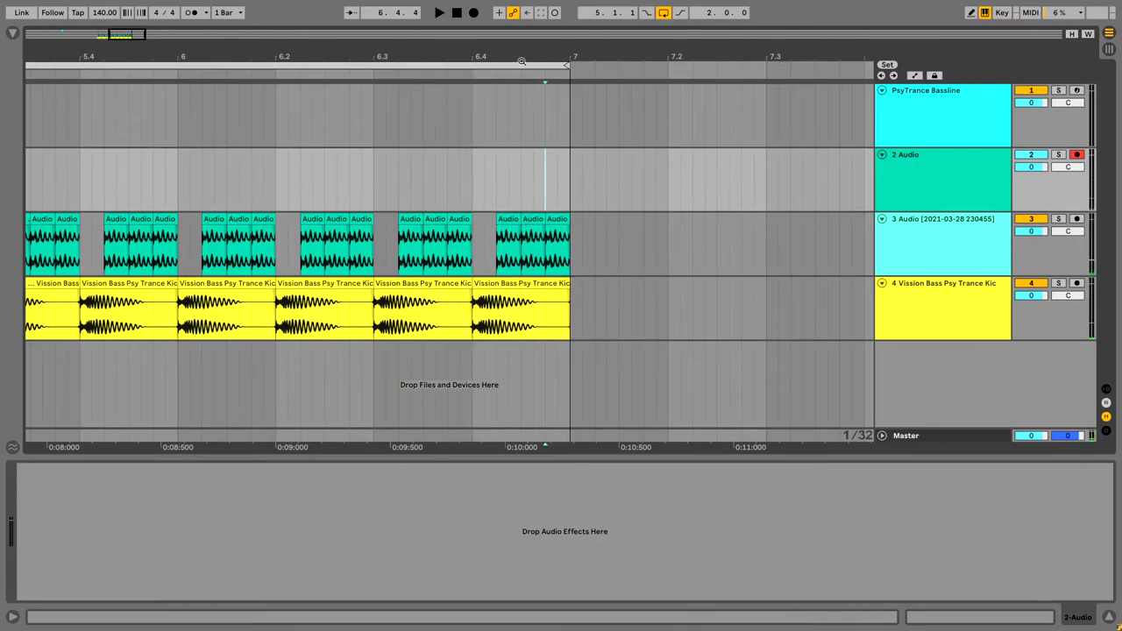
Step: Duplicate shortened 1/32 bass slices to fill 6.4.2 and 6.4.3 of the last beat, and play the loop
drag(521, 62, 526, 173)
drag(571, 230, 481, 237)
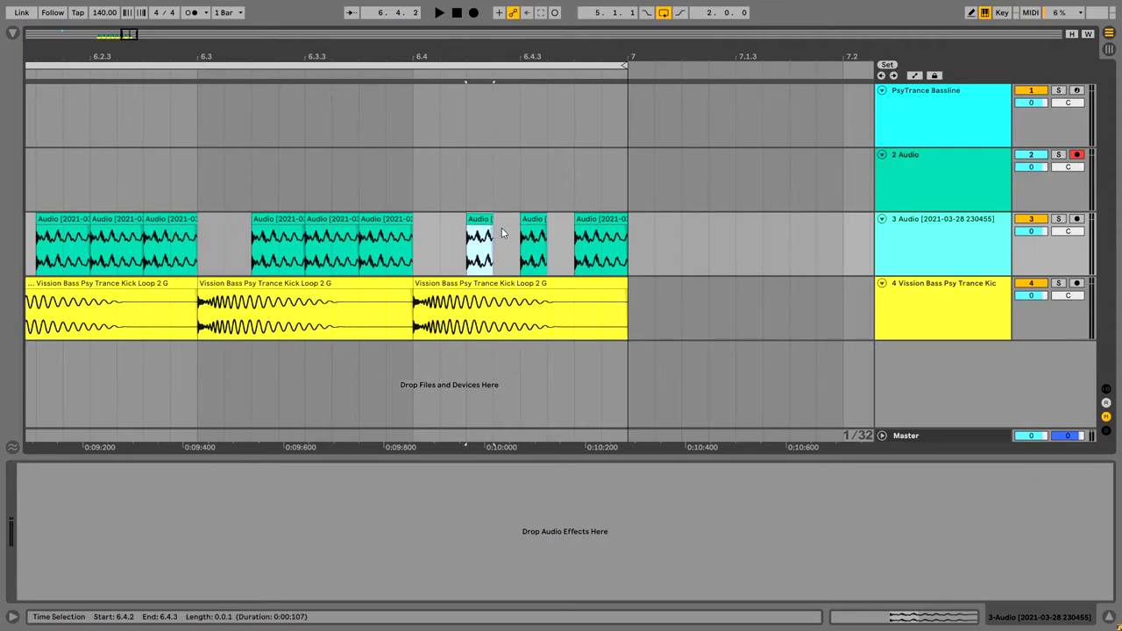
key(ctrl+d)
key(ctrl+d)
key(ctrl+d)
key(space)
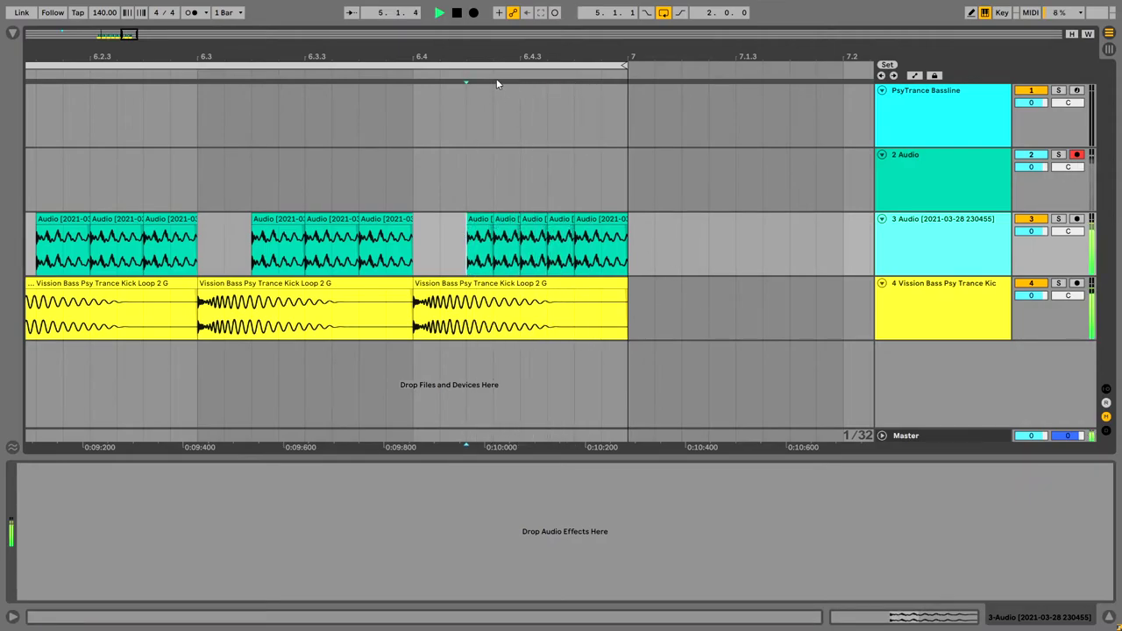
Step: Restore a full 1/16 bass note at 6.4.2 and fill 6.4.4 with two 1/32 bass slices
click(487, 224)
click(654, 245)
drag(628, 242, 603, 241)
key(ctrl+d)
click(630, 261)
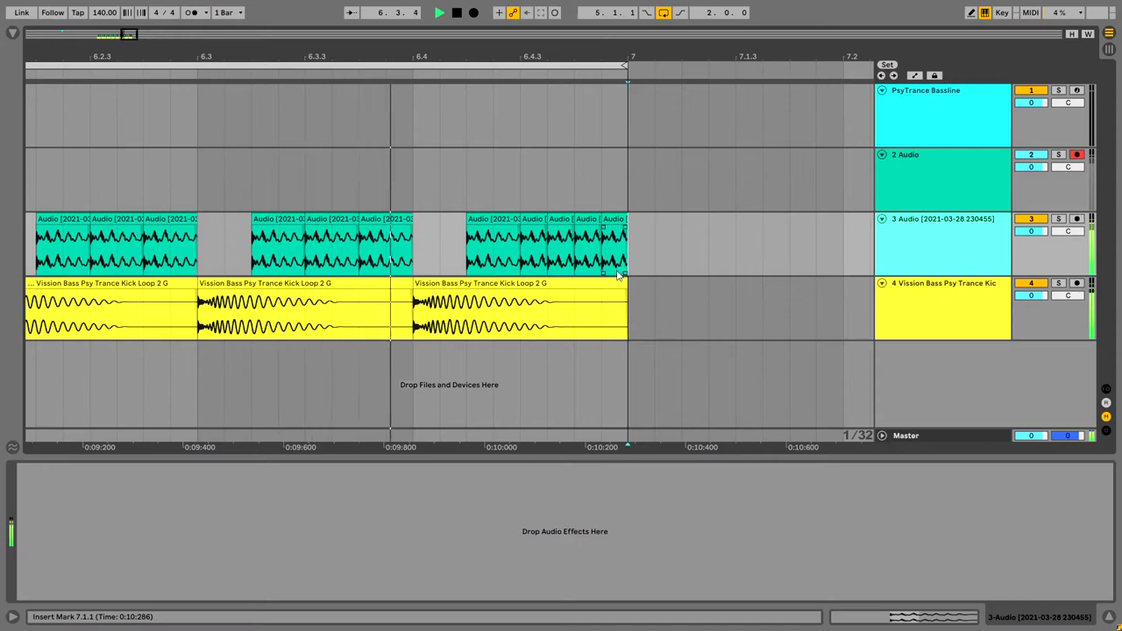
Step: Restore a full 1/16 bass note at 6.4.4 and stop playback
drag(601, 211, 628, 226)
scroll(628, 226, down, 5)
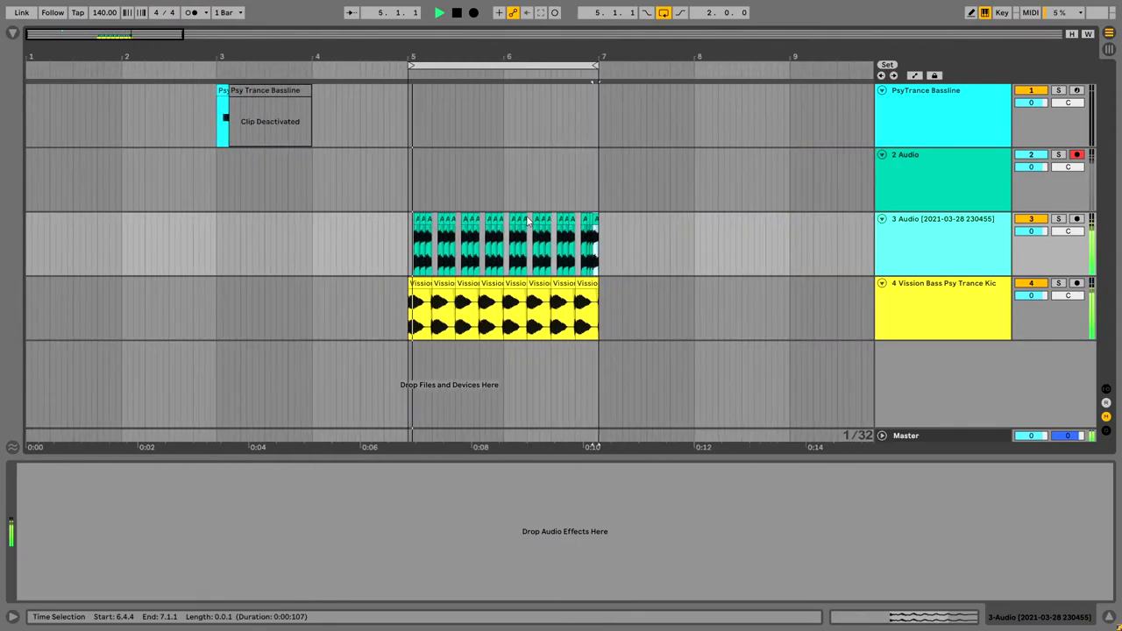
key(space)
key(z)
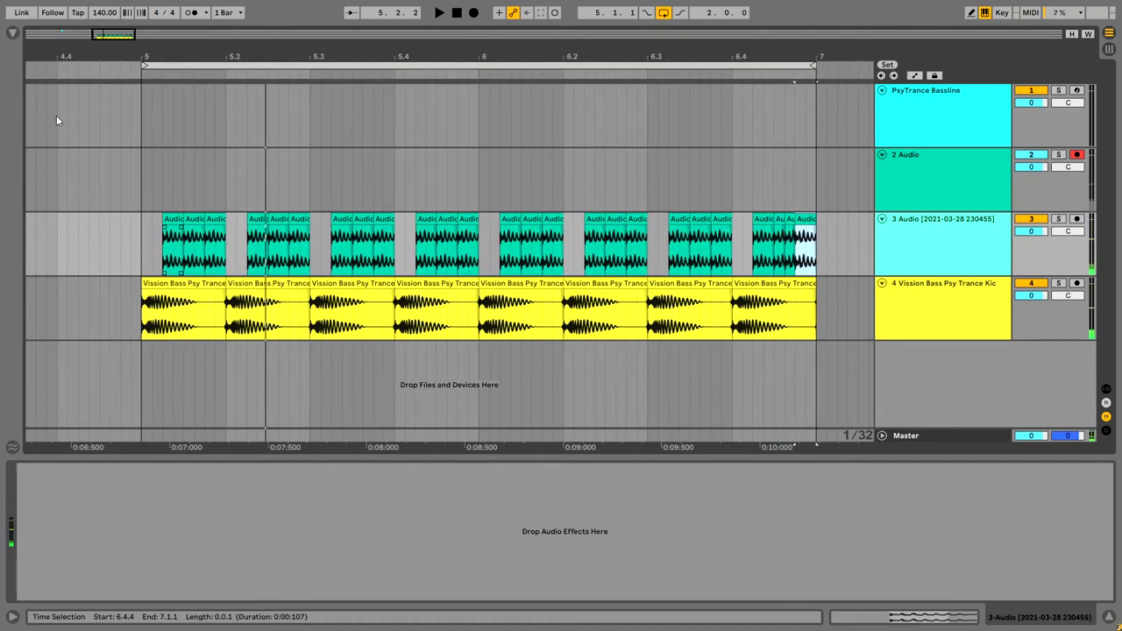
Step: Add Kickstart to the bass audio track, choose the fifth curve in the upper row, and set the mix to about 74%
click(12, 32)
click(38, 79)
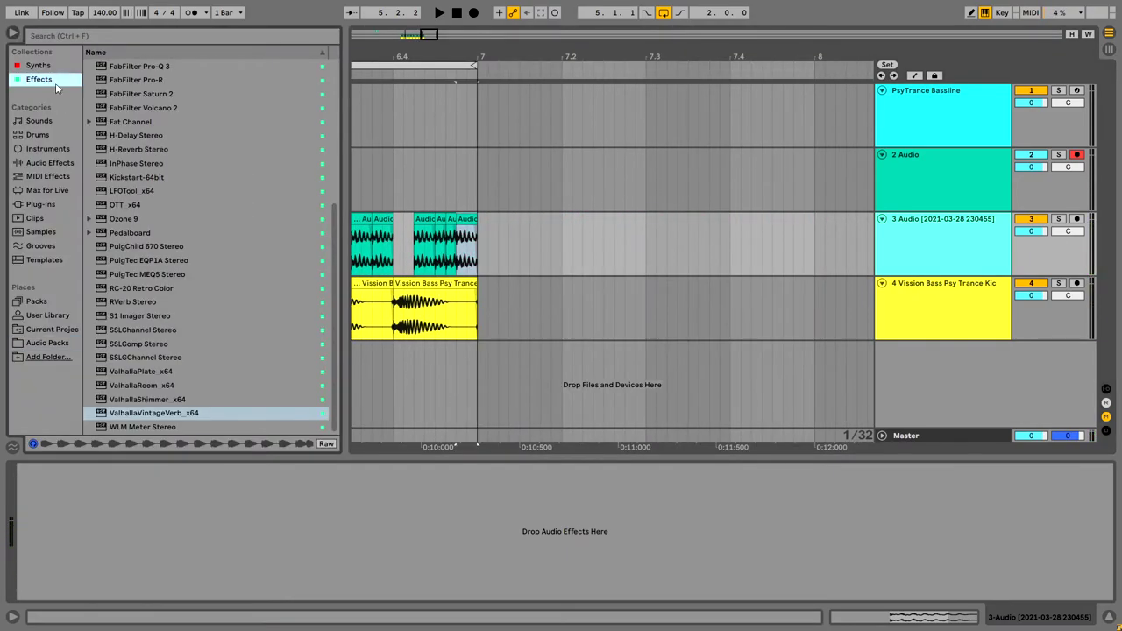
double_click(133, 178)
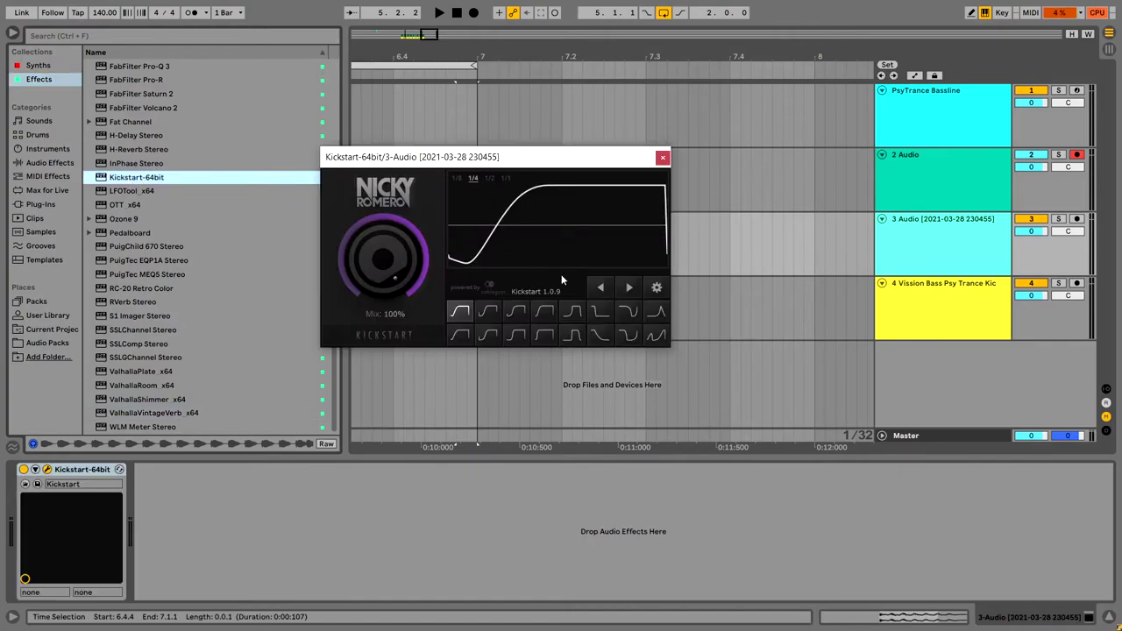
click(567, 313)
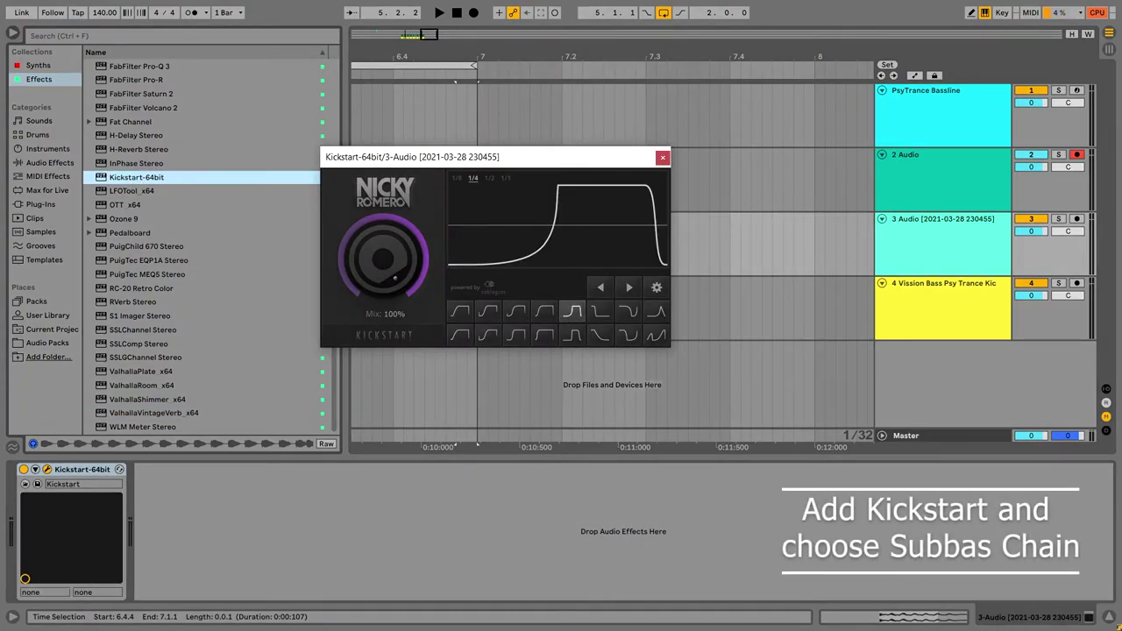
key(space)
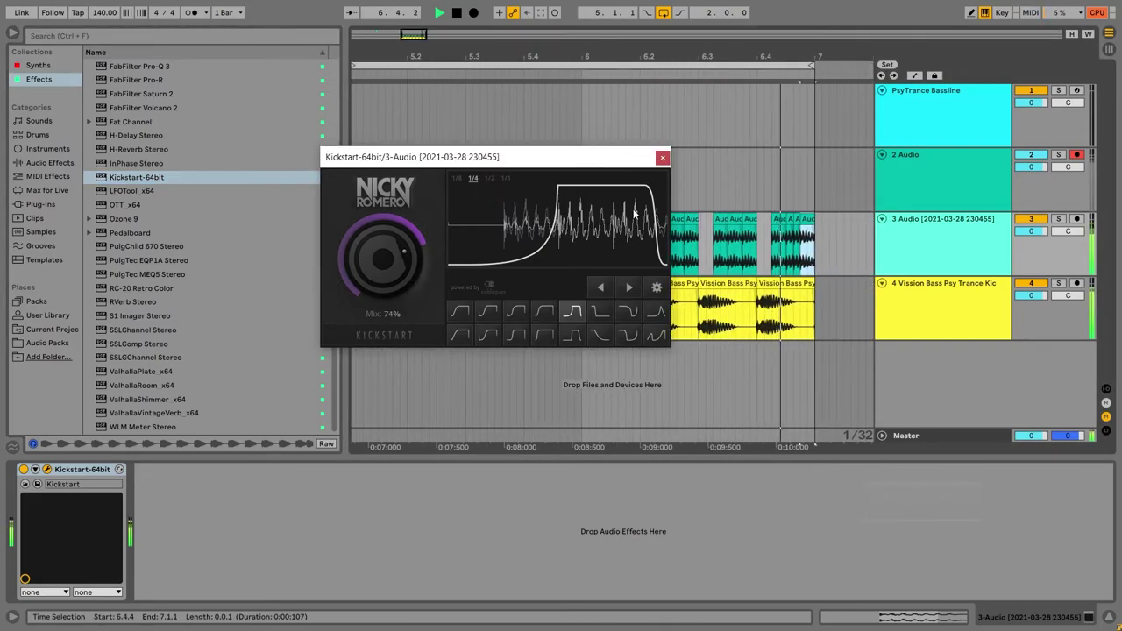
click(662, 158)
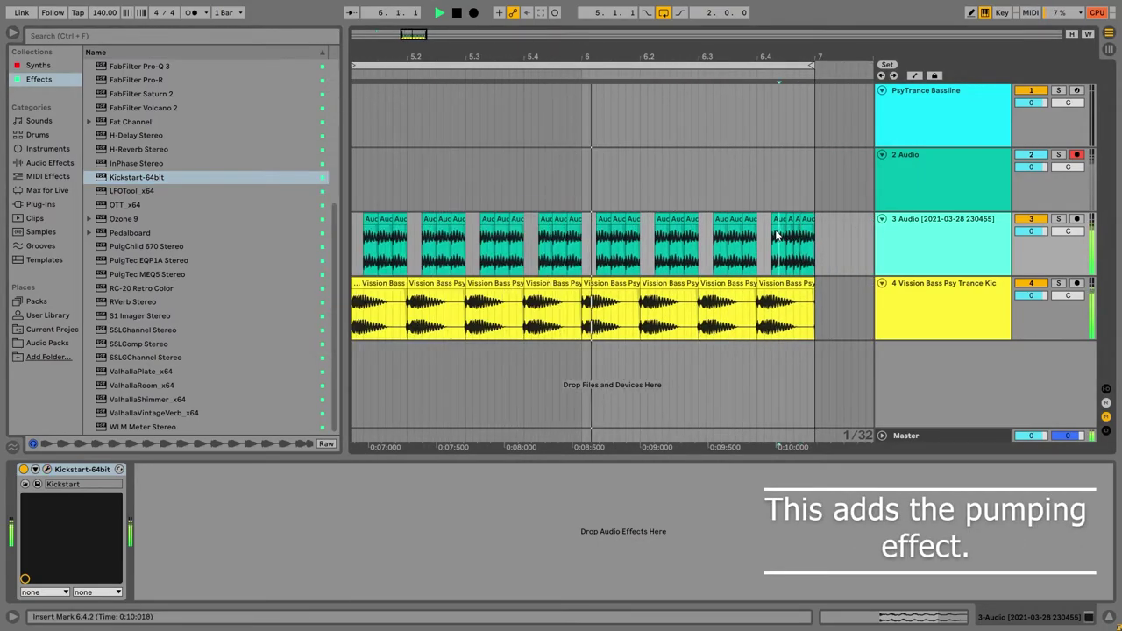
Step: Set the last bass clip before bar 7 to Tones warping and transpose it by -5 semitones
drag(667, 74, 668, 123)
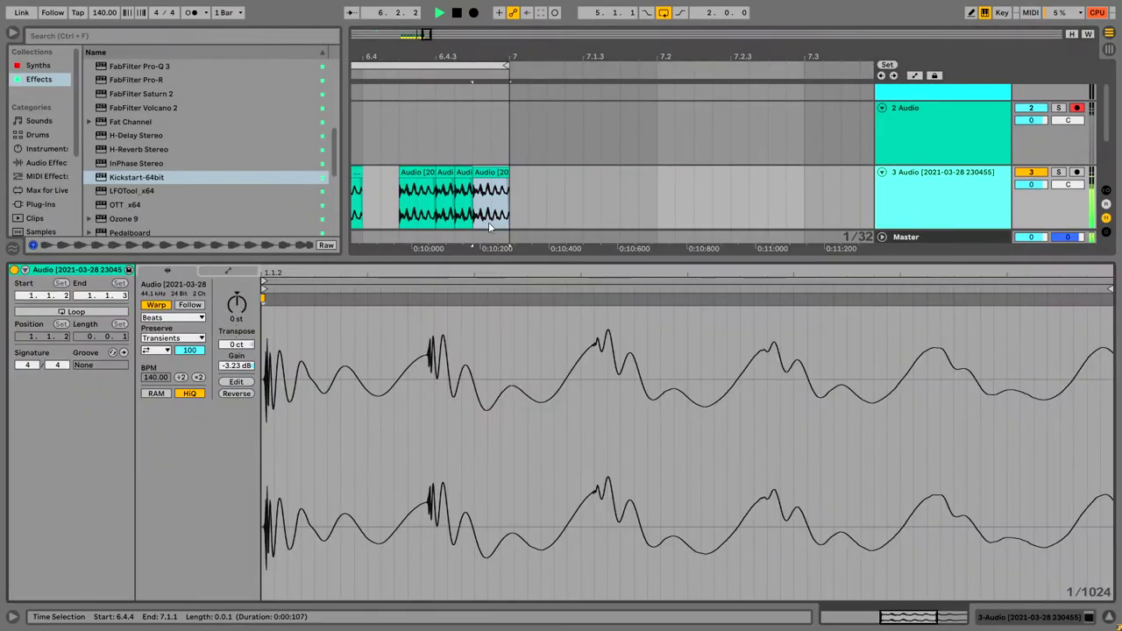
double_click(495, 241)
click(173, 318)
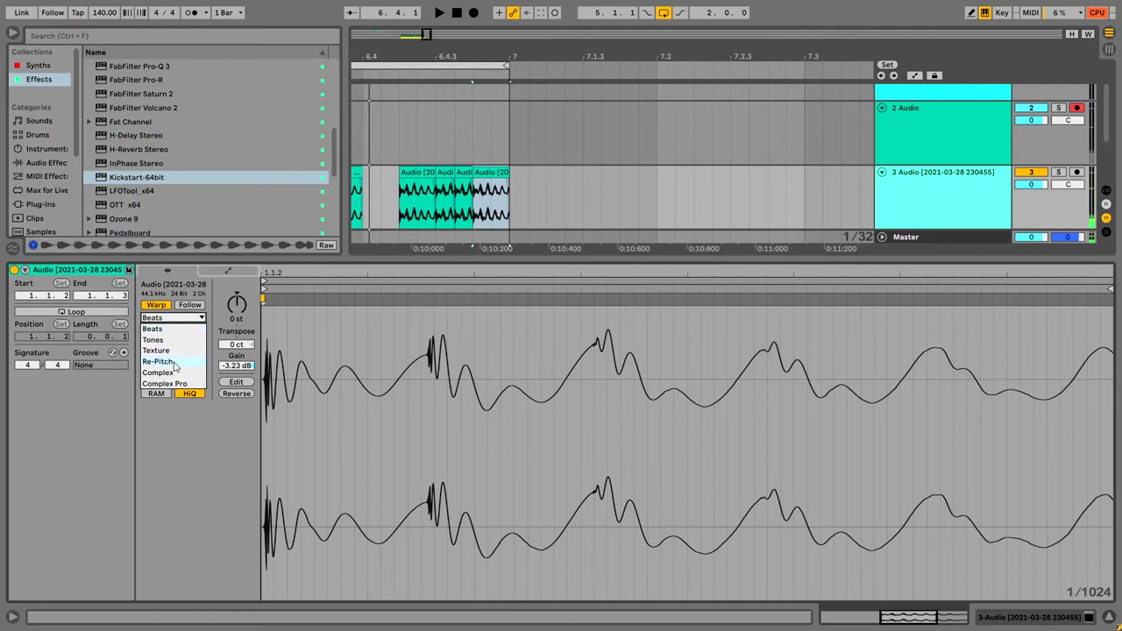
click(178, 340)
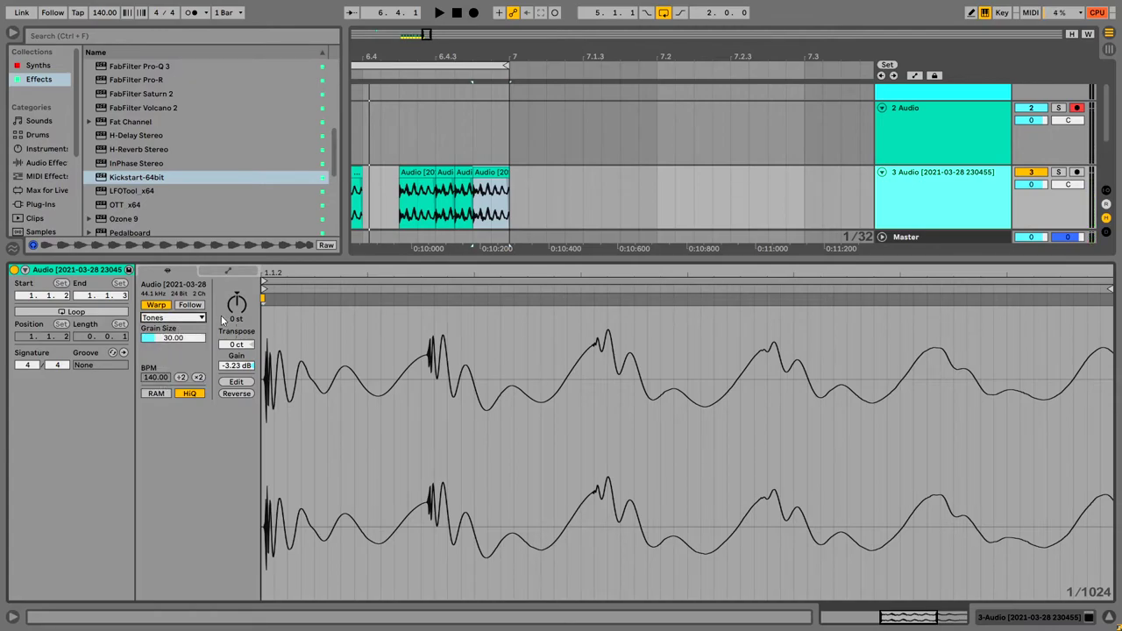
key(space)
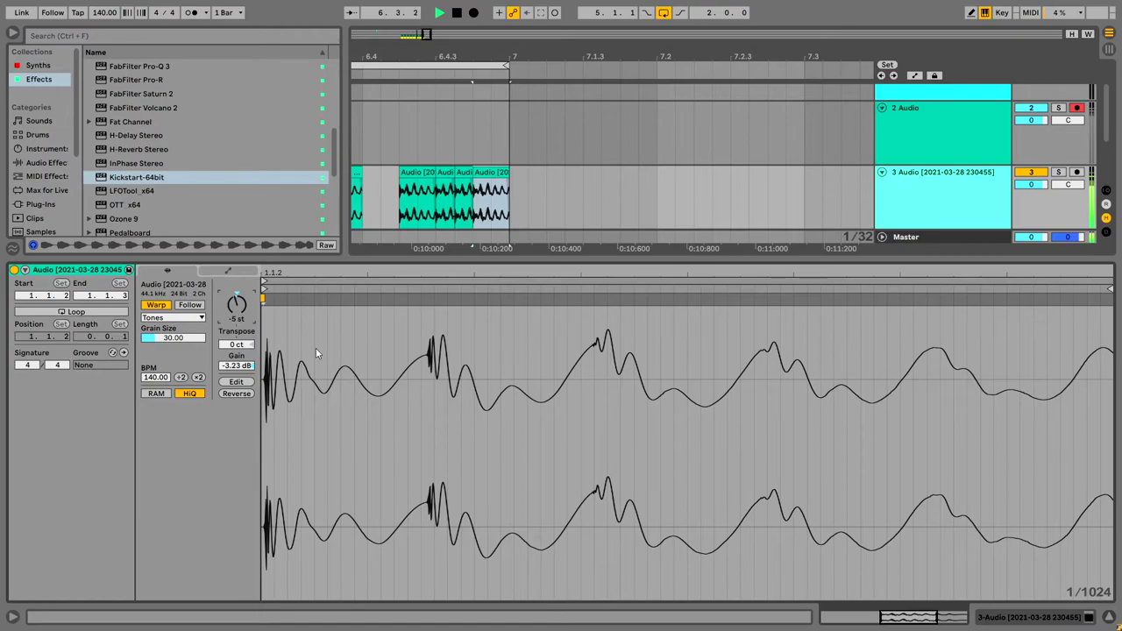
click(1109, 619)
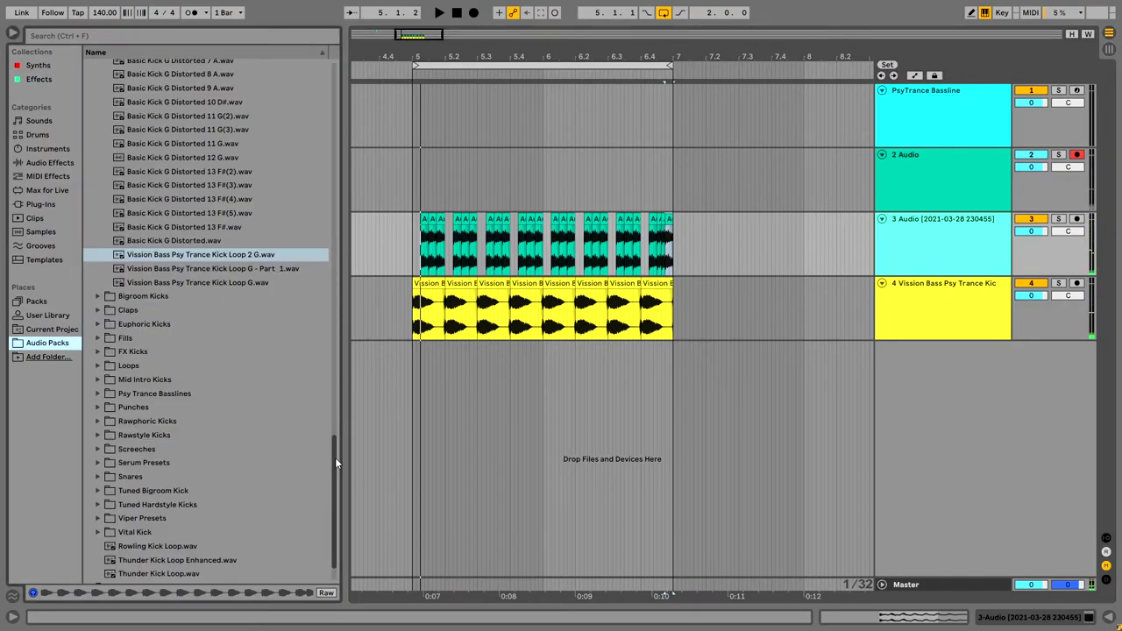
Step: Add FabFilter Pro-Q 3 to the bass audio track and create a 12 dB/oct low cut around 20 Hz
click(38, 79)
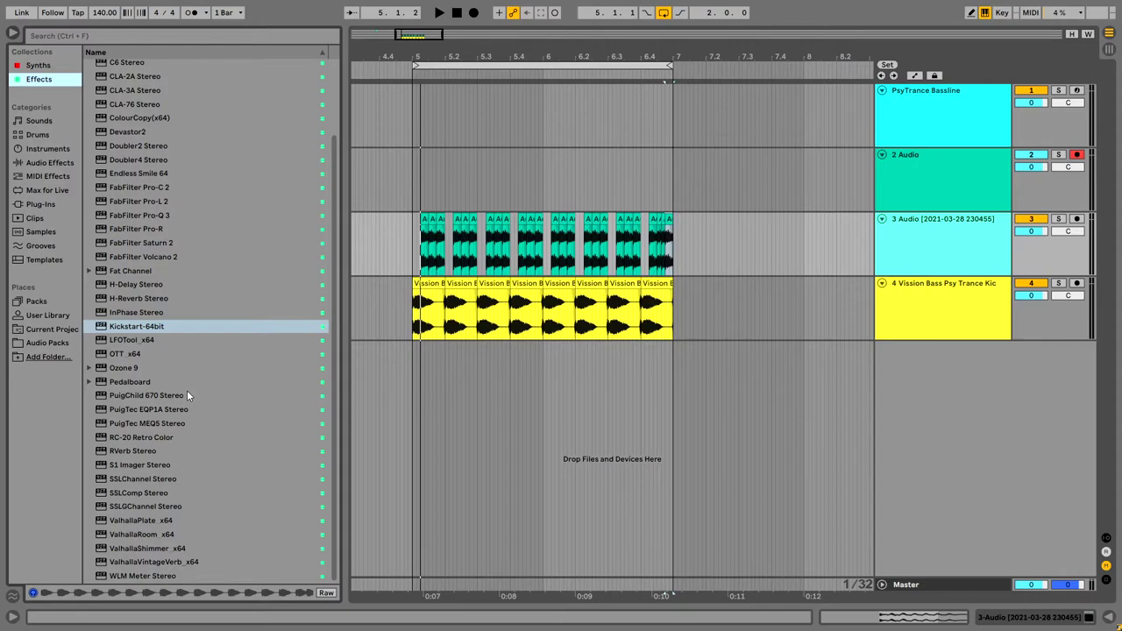
double_click(140, 216)
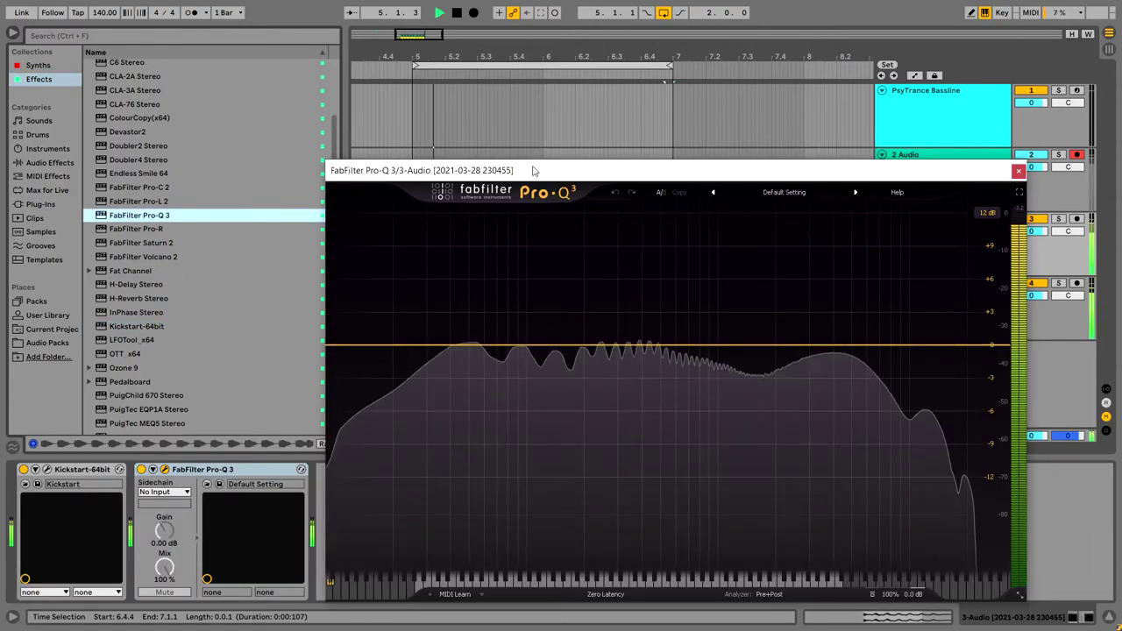
drag(532, 170, 465, 87)
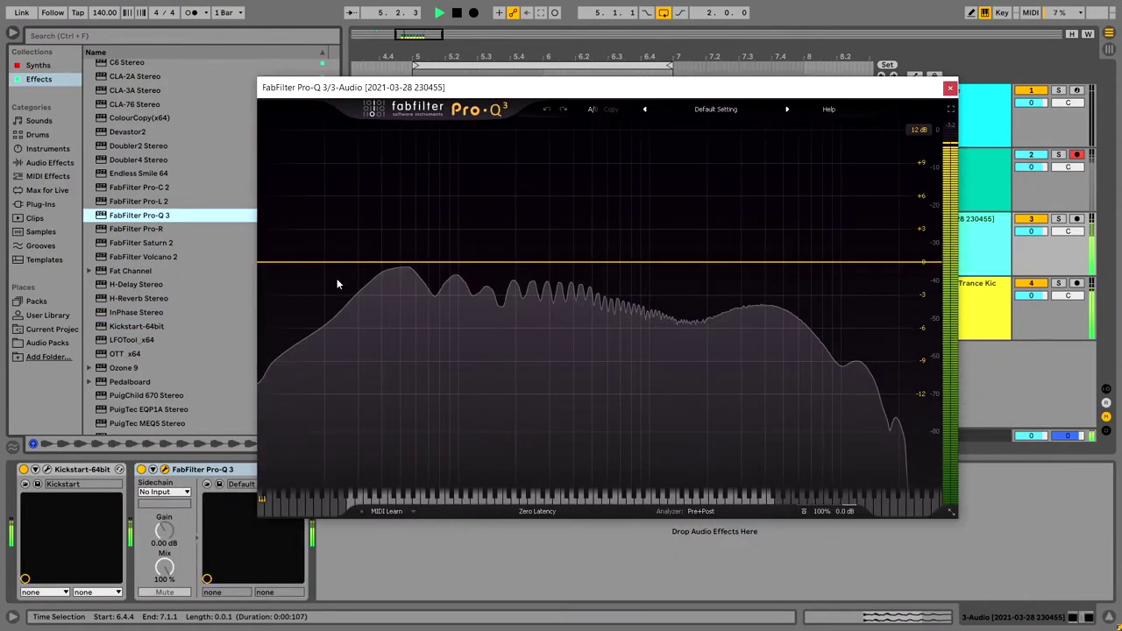
click(319, 255)
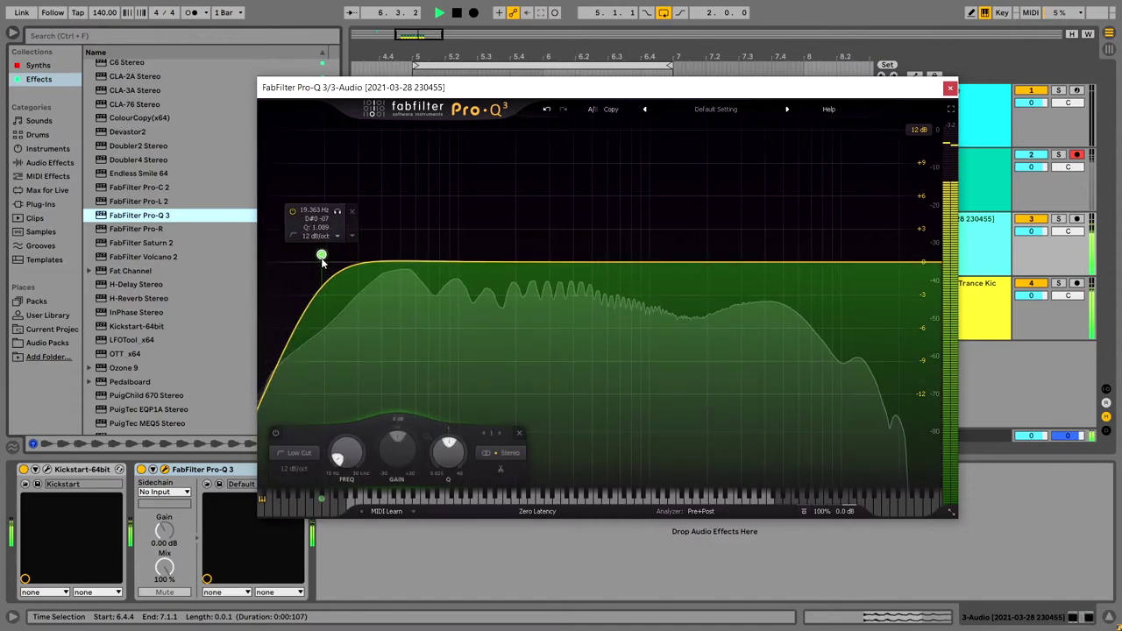
drag(322, 255, 331, 255)
Step: Add a bell boost of about 1.3 dB at 50 Hz and a bell cut of about 2 dB at 257 Hz
click(497, 265)
drag(497, 266, 400, 248)
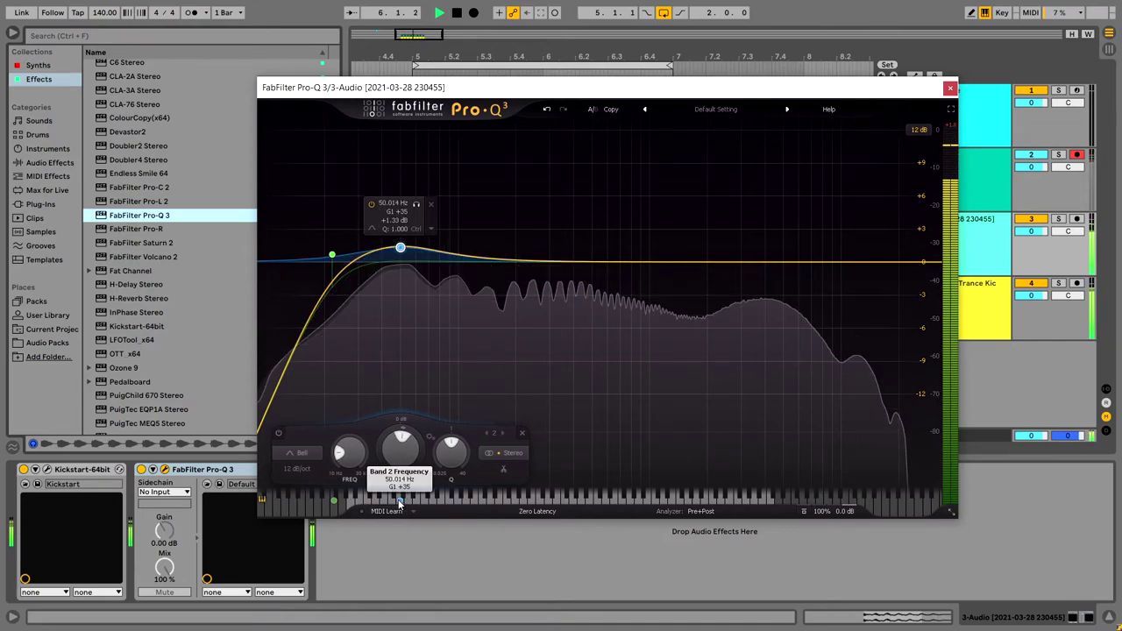
click(537, 240)
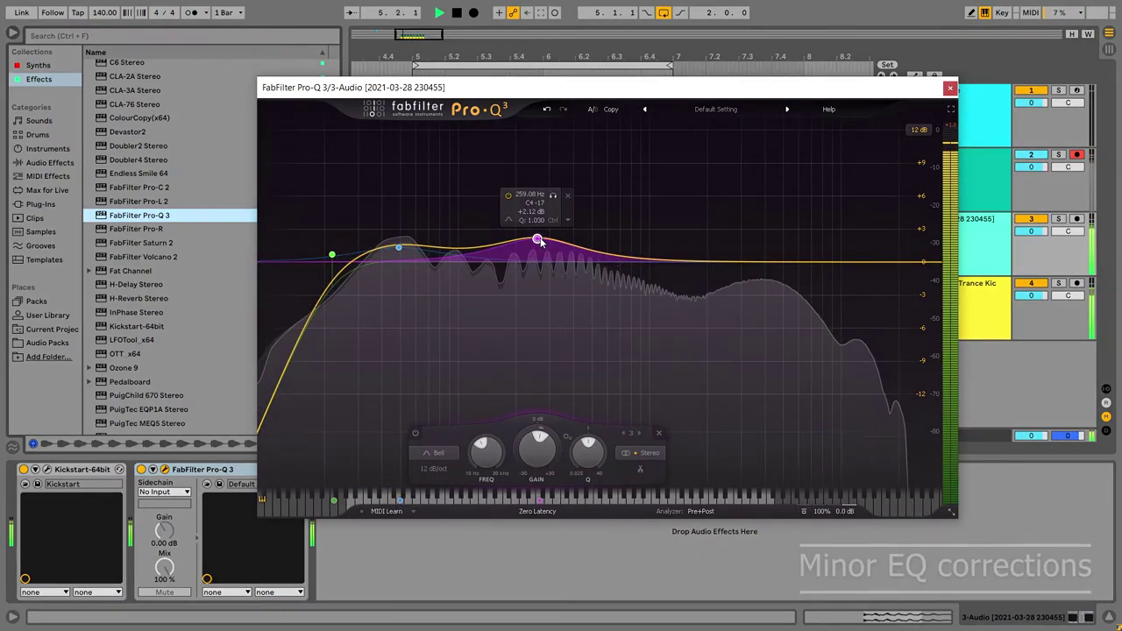
drag(537, 241, 537, 283)
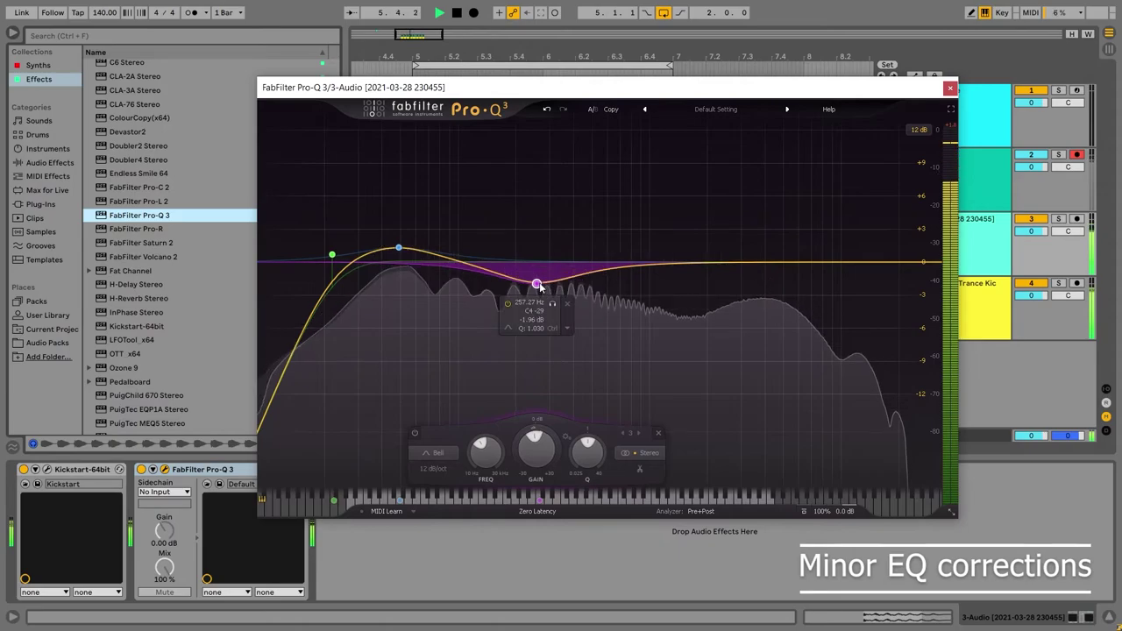
Step: Add a gentle upper-frequency dip and a high cut at about 20.8 kHz, and close the equalizer window
click(762, 281)
click(876, 262)
drag(876, 262, 902, 257)
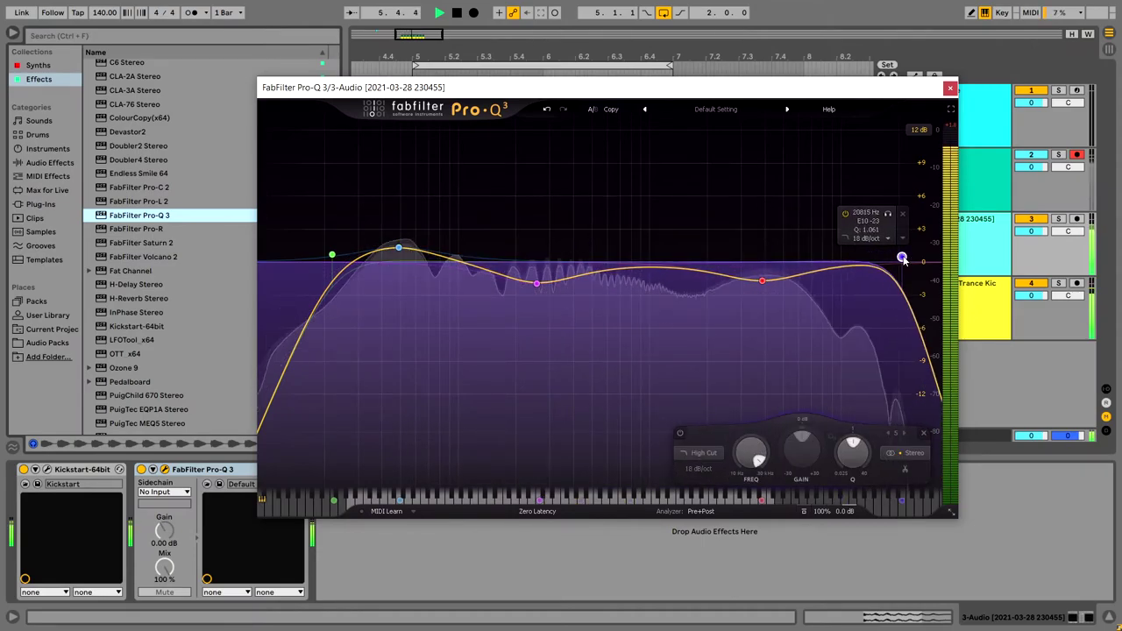
click(951, 88)
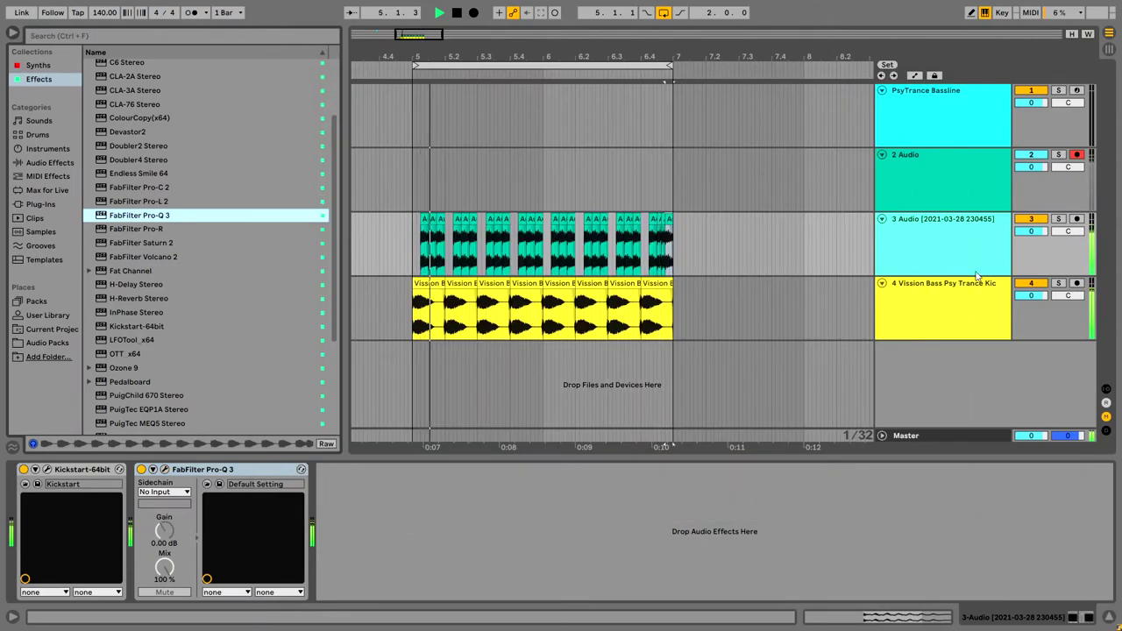
Step: Add FabFilter Saturn 2 after the equalizer on the bass audio track and play the loop
drag(172, 249, 305, 307)
right_click(183, 255)
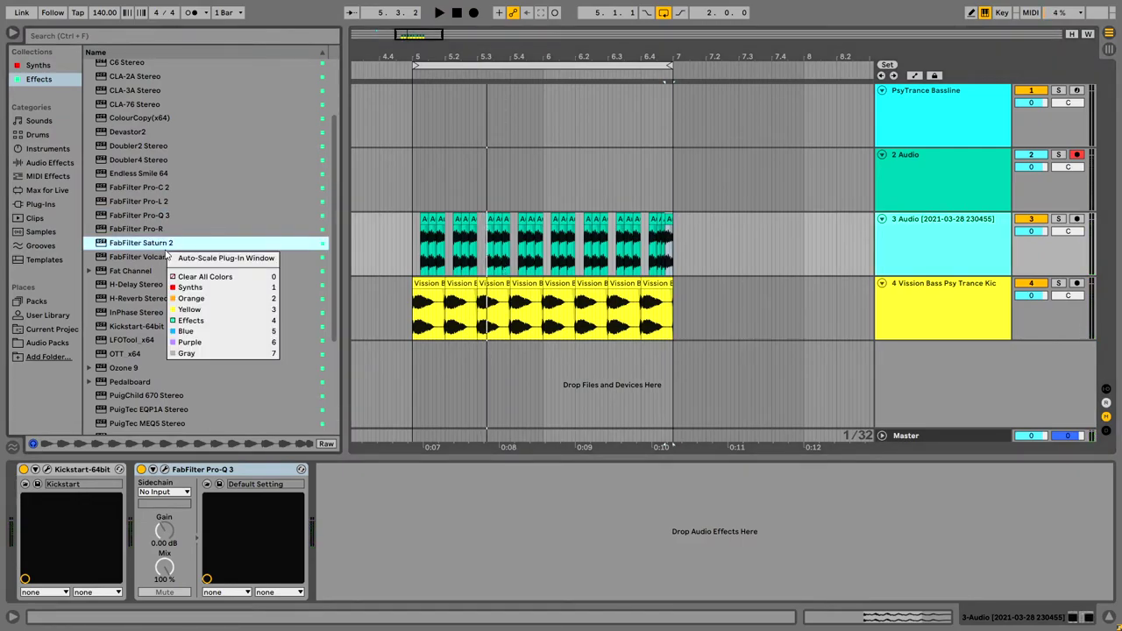
key(Escape)
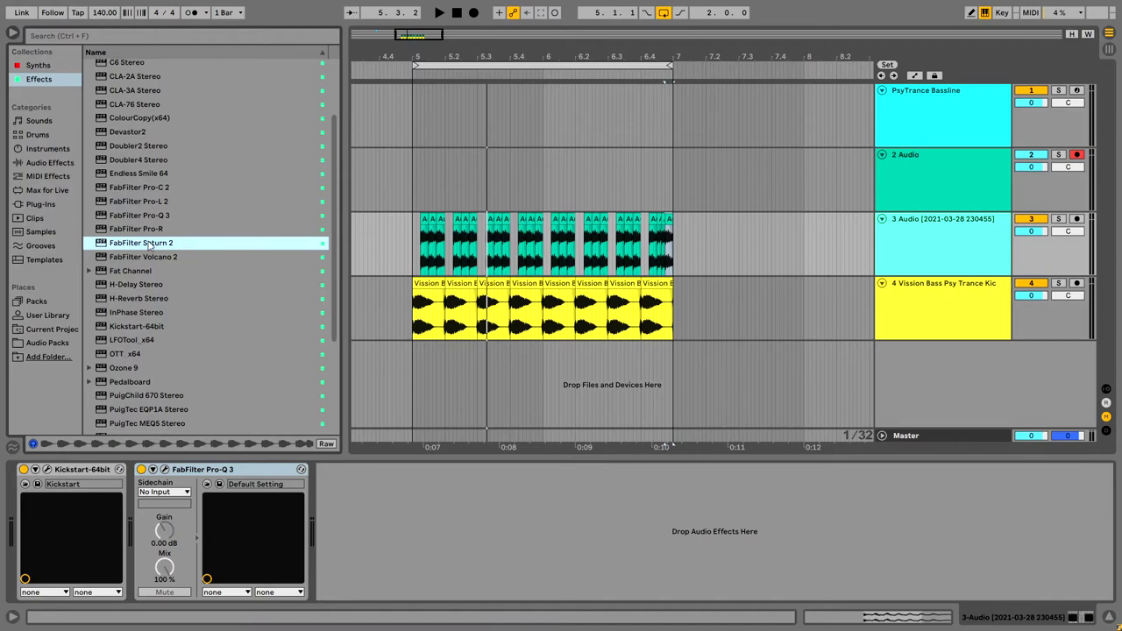
drag(436, 237, 443, 235)
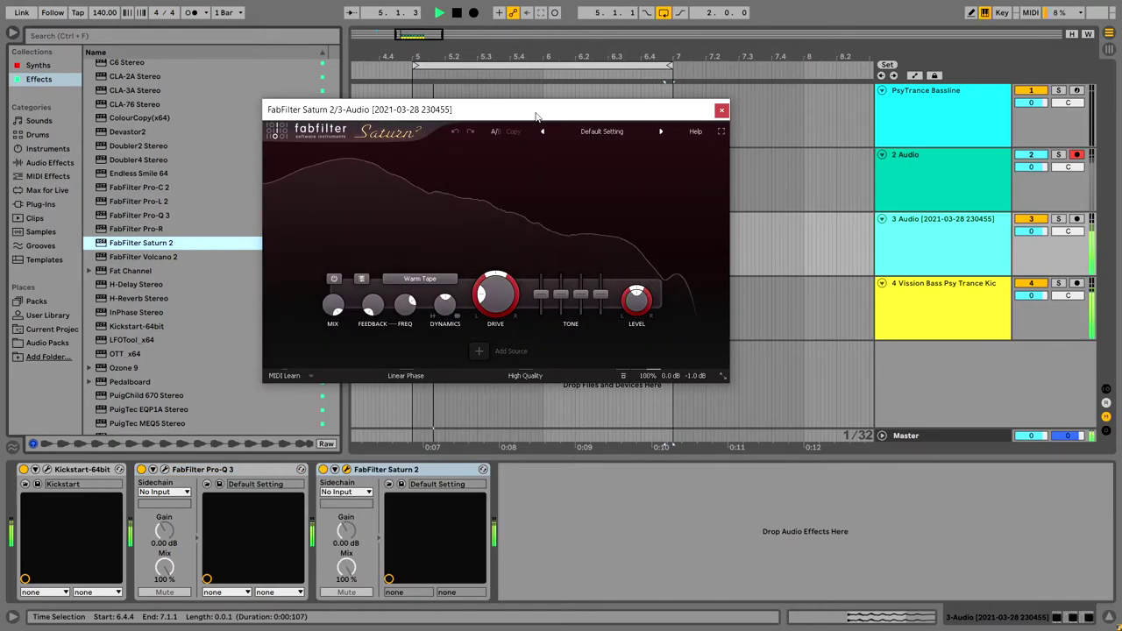
key(space)
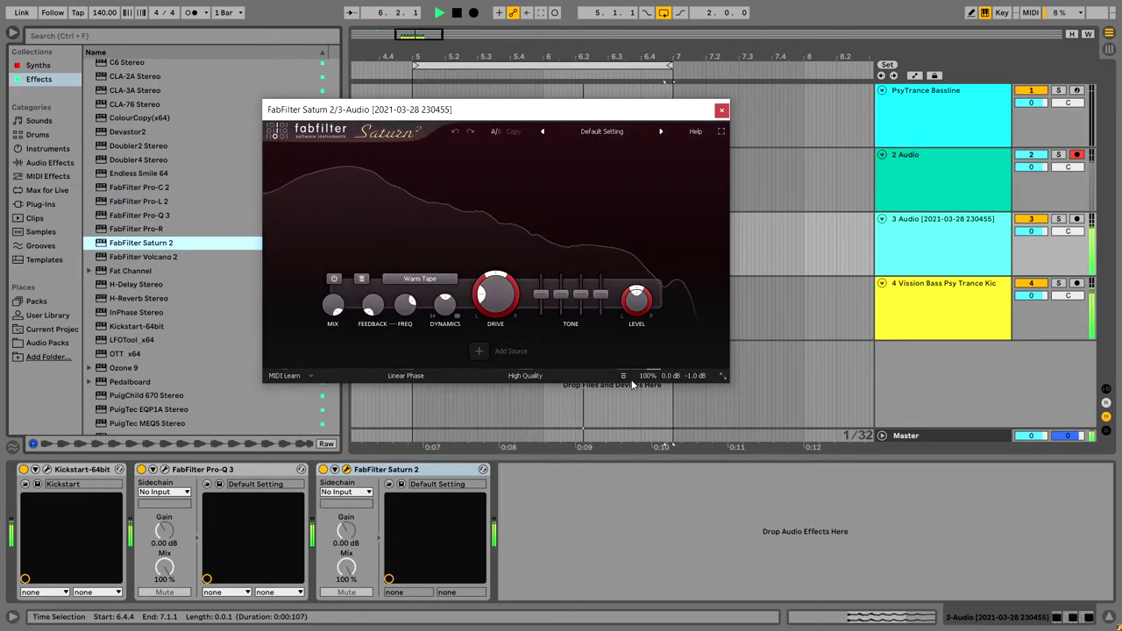
Step: Audition Saturn 2 presets while the loop plays and load Phat Tape and Comp bM
mouse_move(645, 384)
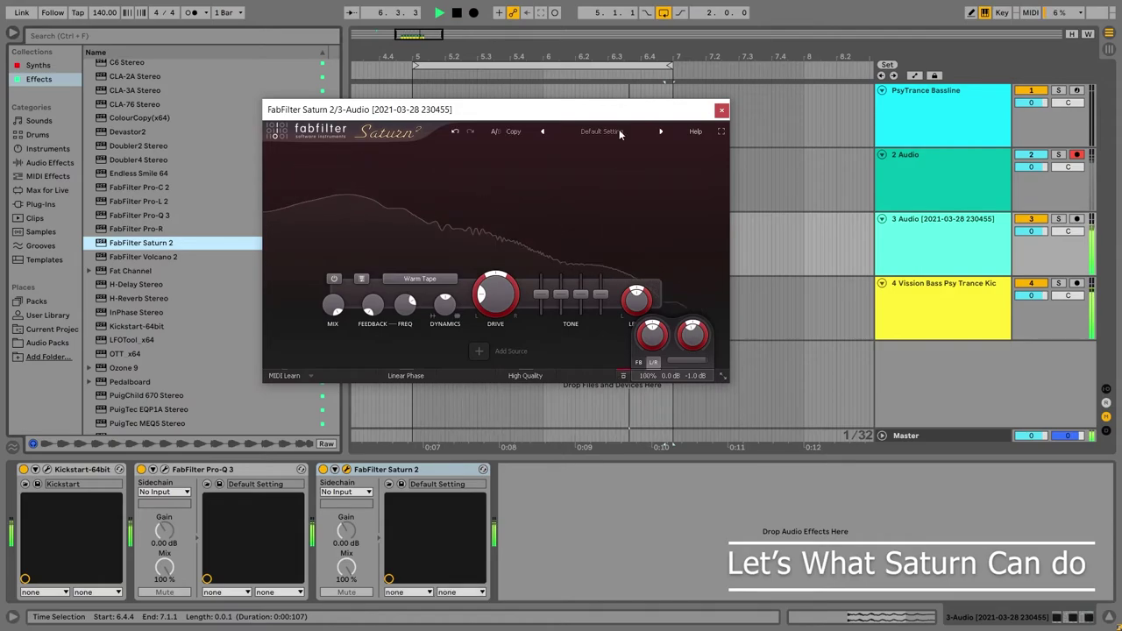
click(664, 131)
click(664, 133)
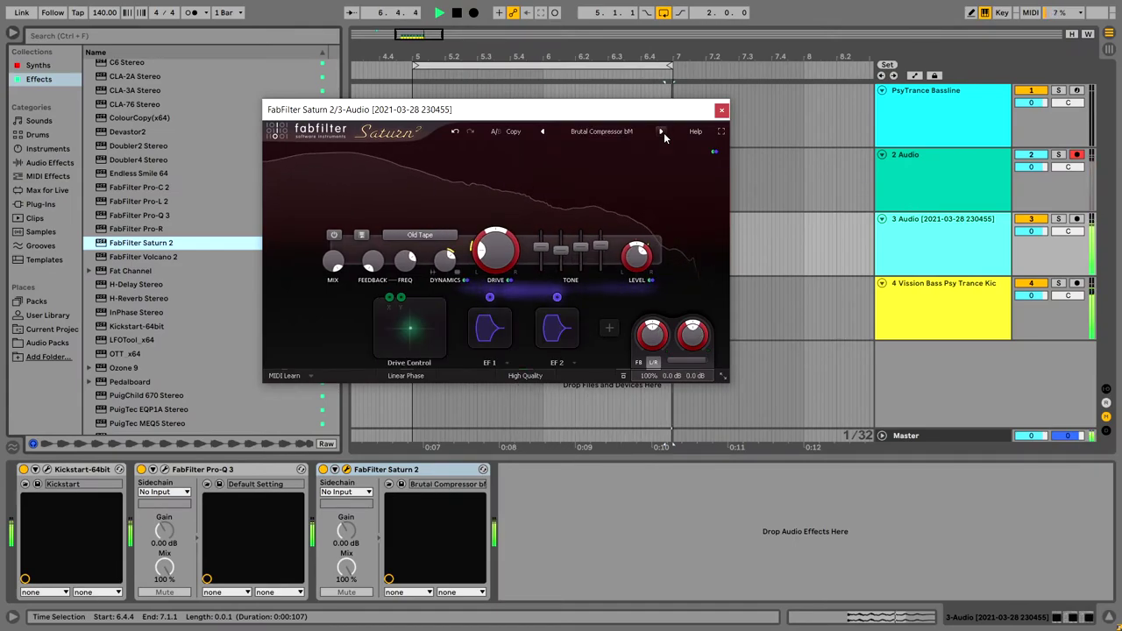
click(664, 132)
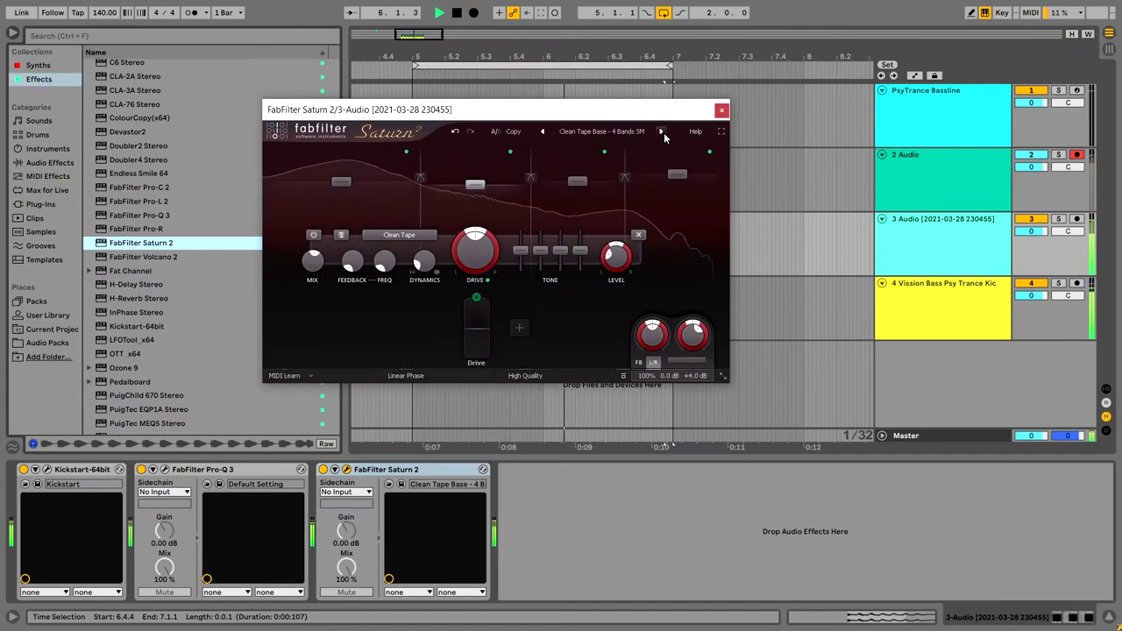
click(663, 133)
click(663, 132)
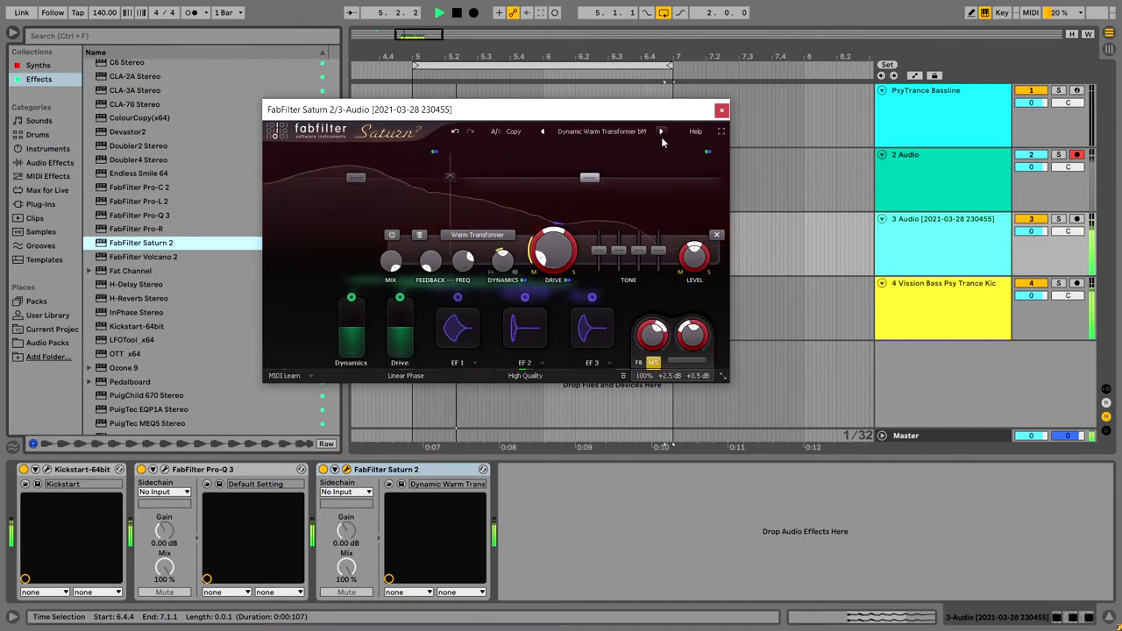
click(665, 132)
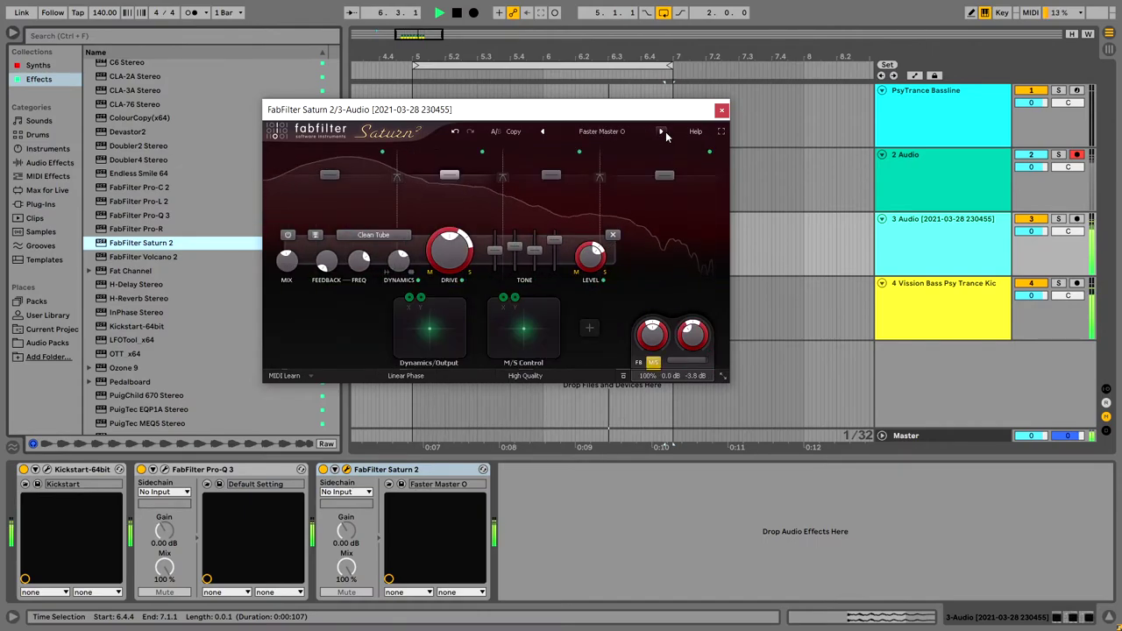
click(666, 132)
click(663, 133)
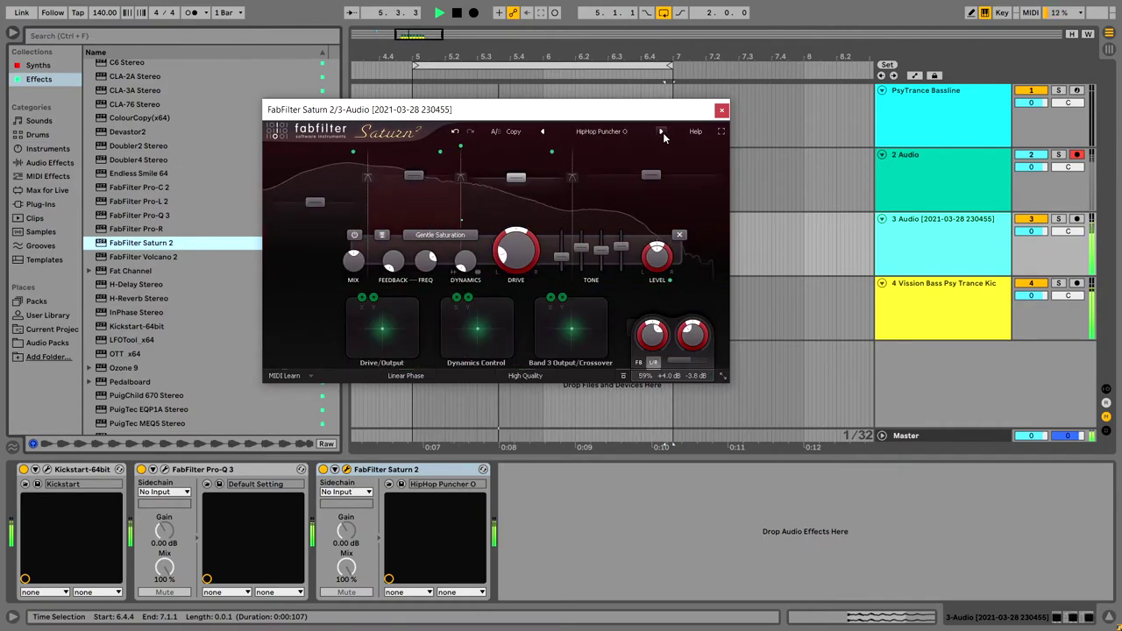
click(663, 129)
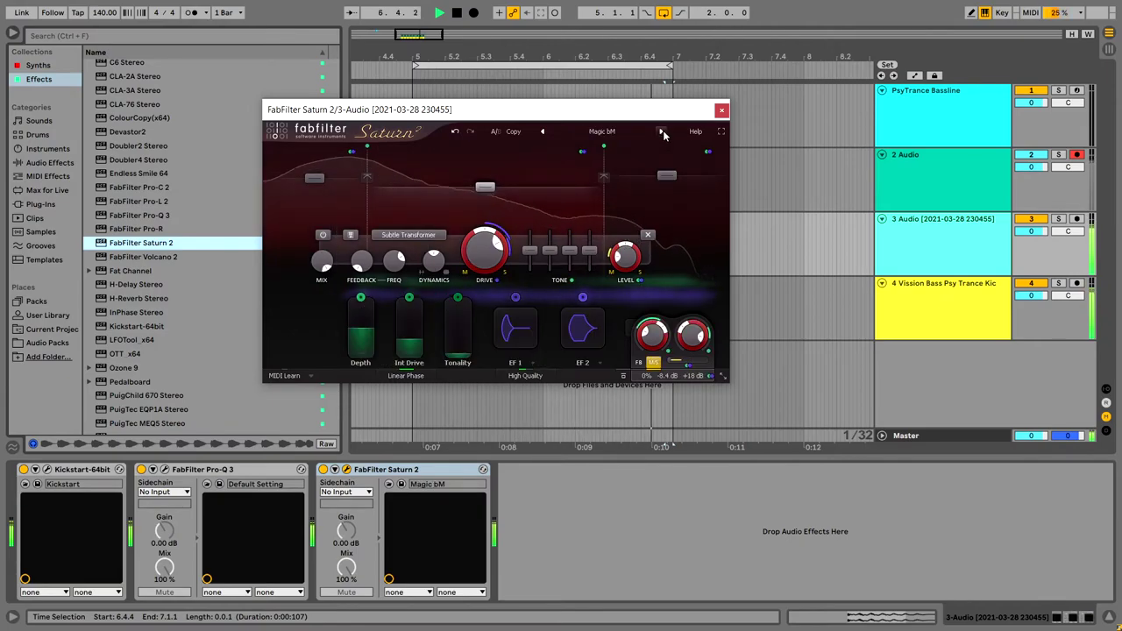
click(663, 130)
click(663, 131)
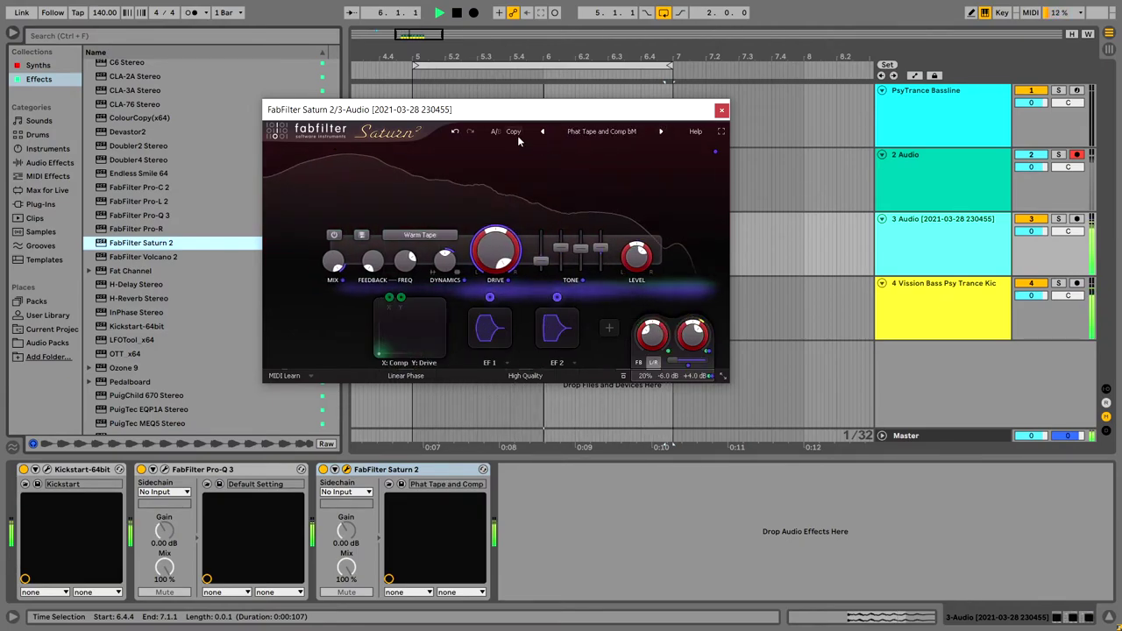
Step: Enable high-quality, linear-phase processing in Saturn 2 and set its overall mix to 47% while playing the loop
drag(692, 334, 829, 356)
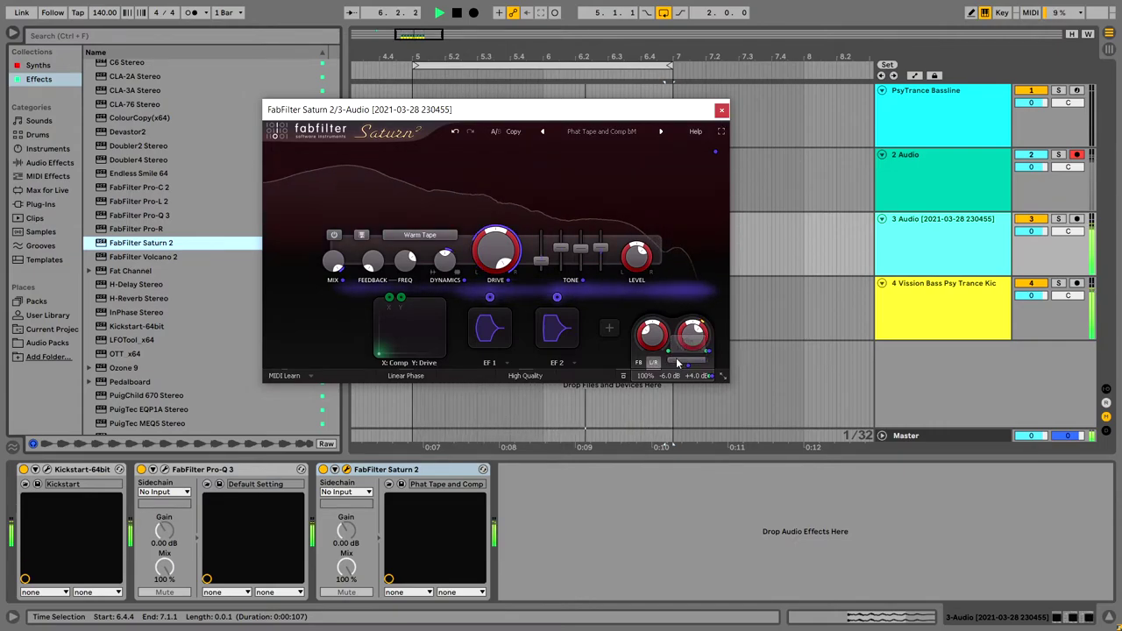
click(542, 375)
click(527, 421)
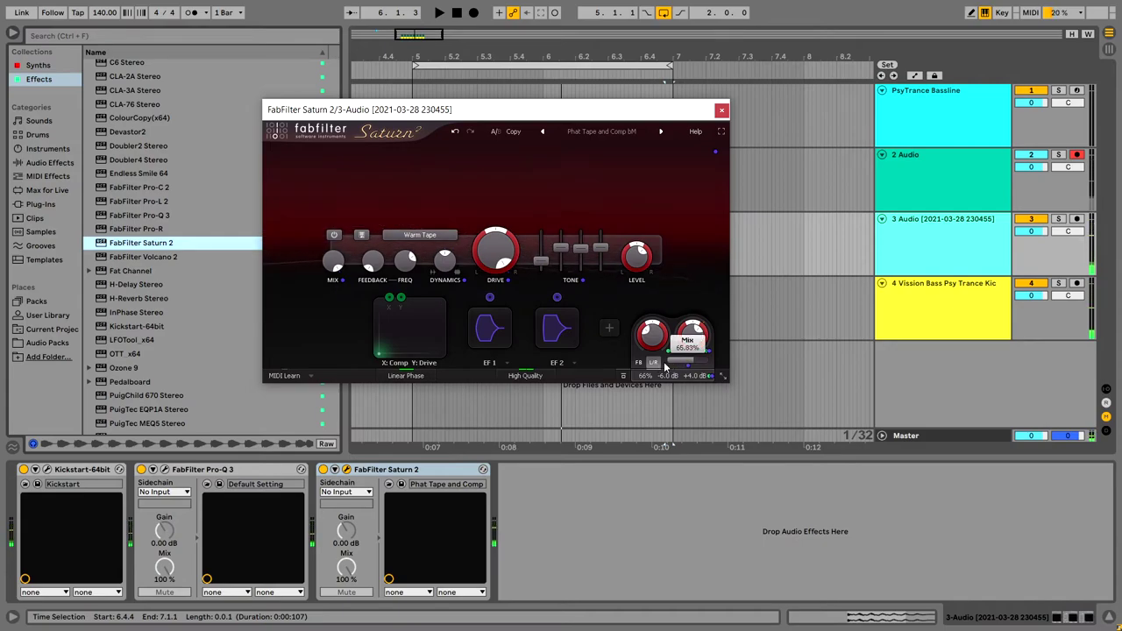
key(space)
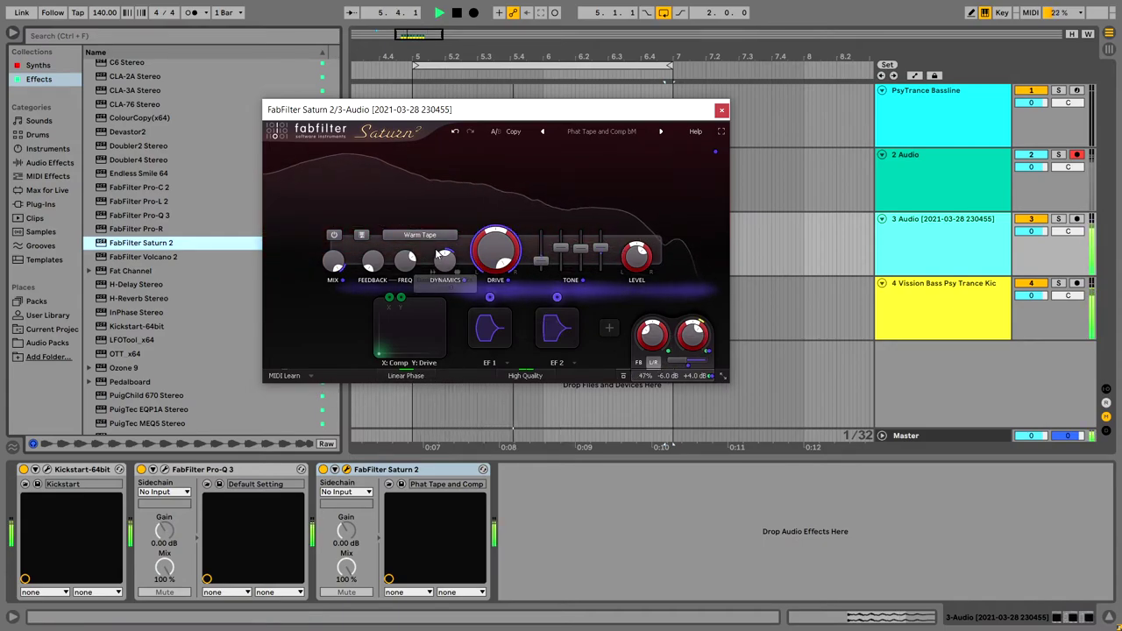
Step: Try splitting Saturn 2 into three frequency bands in an enlarged window, and undo the band splits
click(379, 150)
click(589, 153)
click(723, 375)
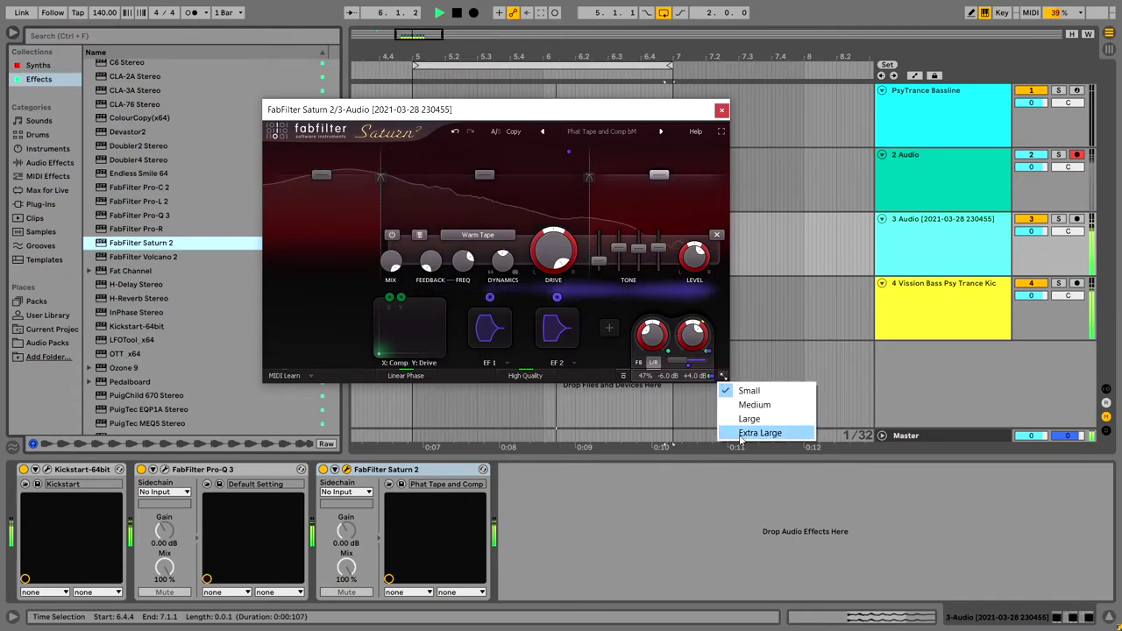
click(754, 431)
mouse_move(349, 220)
mouse_down()
mouse_move(363, 184)
mouse_move(367, 230)
mouse_up()
click(472, 113)
click(473, 113)
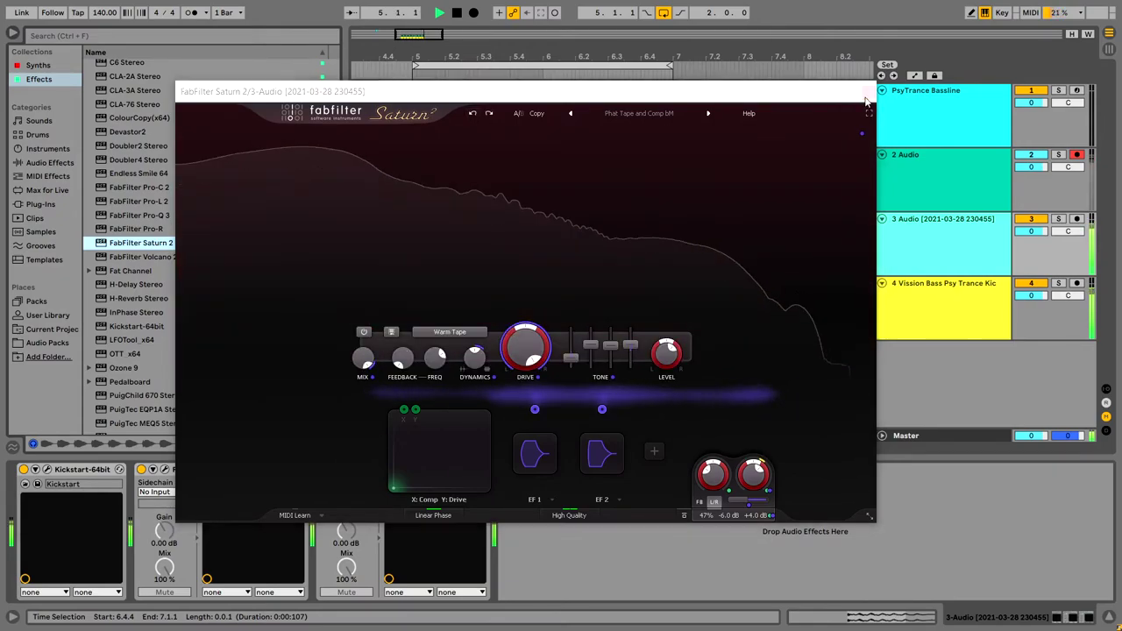
Step: Close the Saturn 2 window and add Chorus-Ensemble after Saturn 2 on the Psy Trance Bassline Bounce track
click(868, 91)
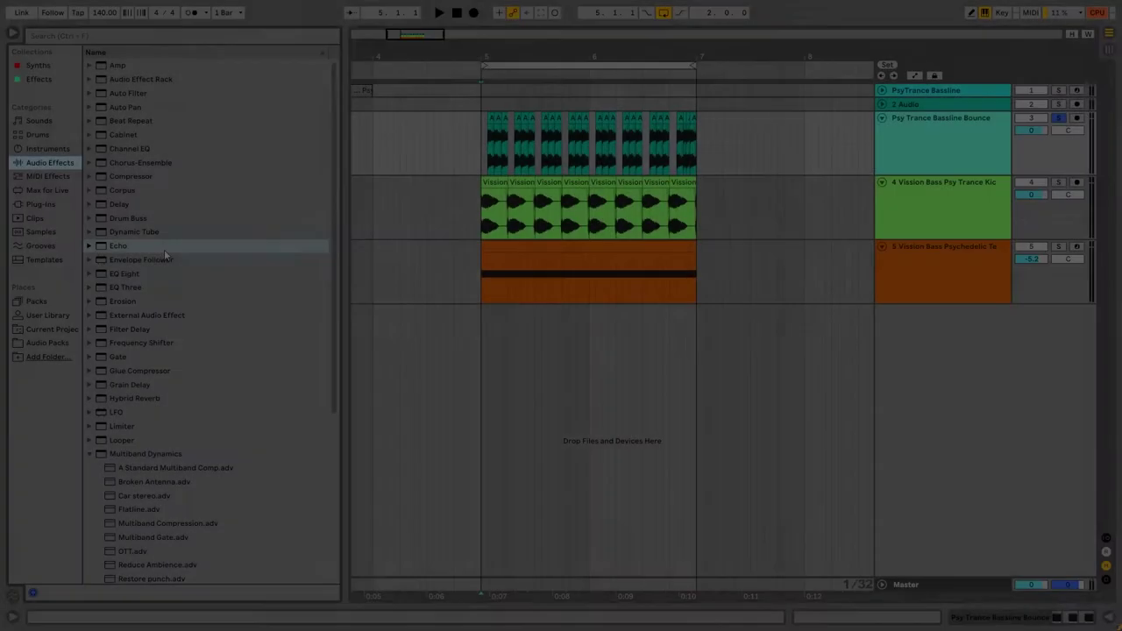
scroll(167, 263, down, 3)
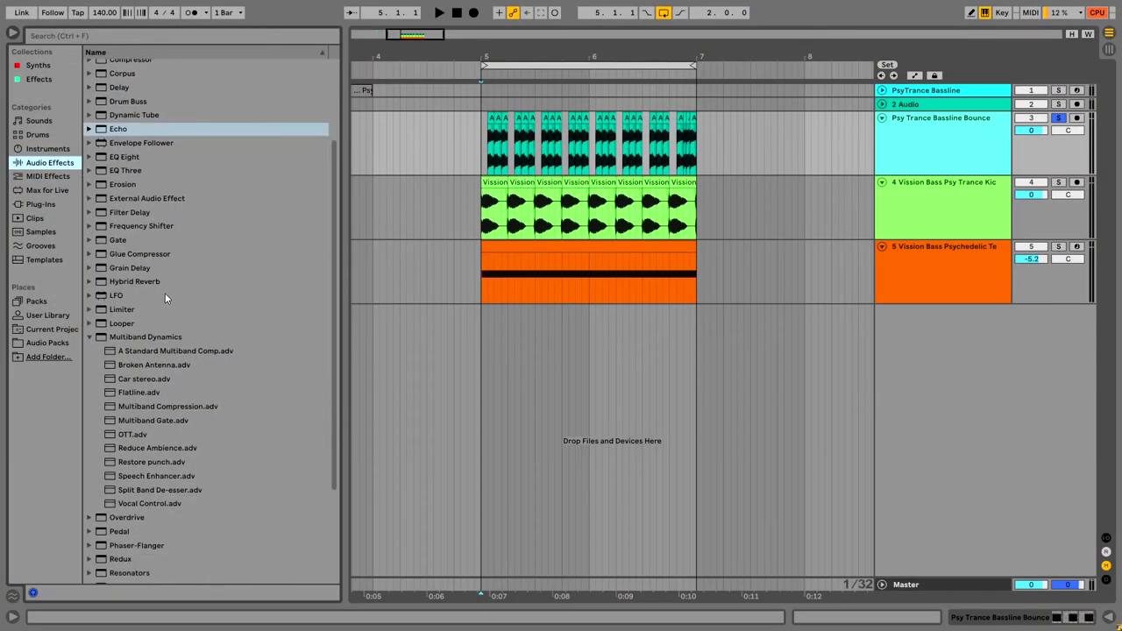
scroll(155, 257, up, 3)
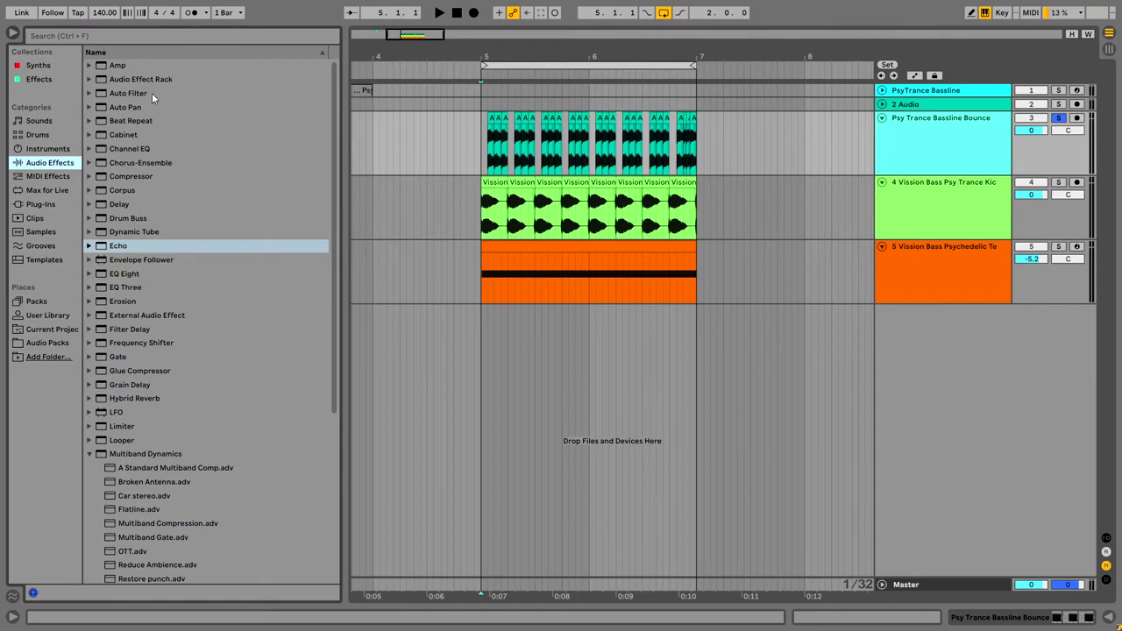
double_click(143, 163)
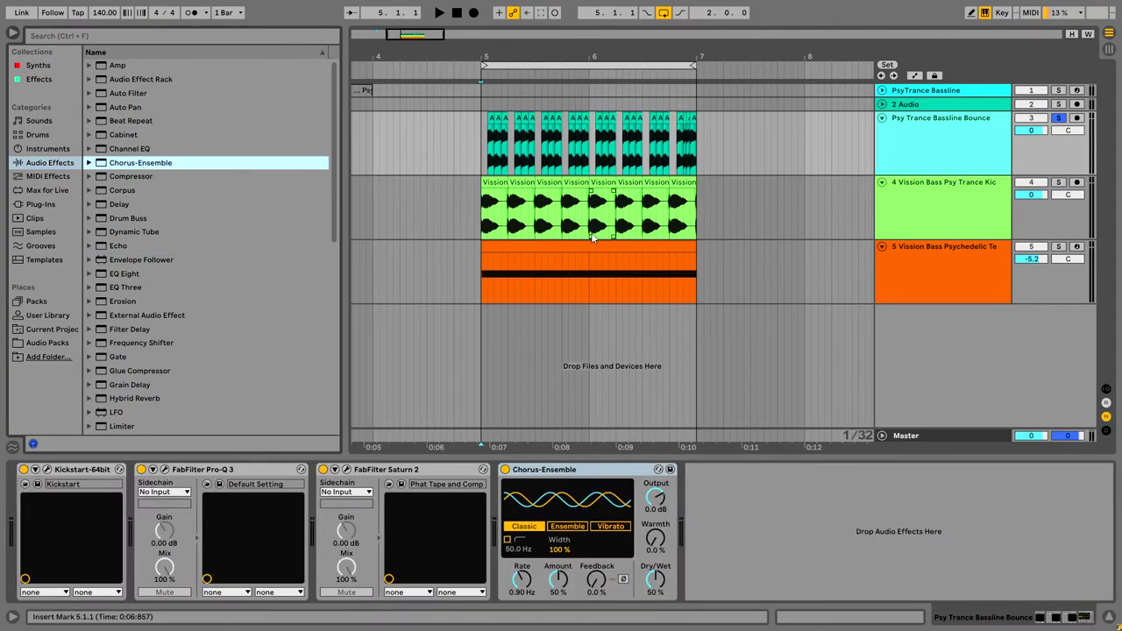
Step: Set Chorus-Ensemble to Ensemble mode with the 50 Hz filter on, 200% width, 8.9% warmth and 19% dry/wet, and compare it bypassed
key(space)
click(567, 526)
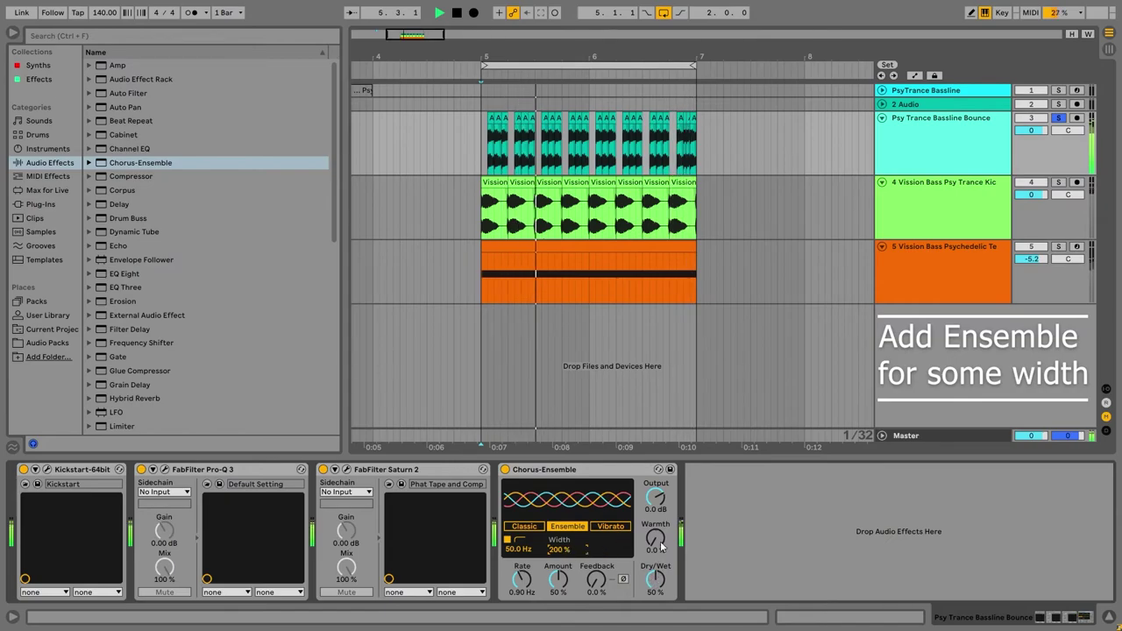
drag(656, 538, 656, 526)
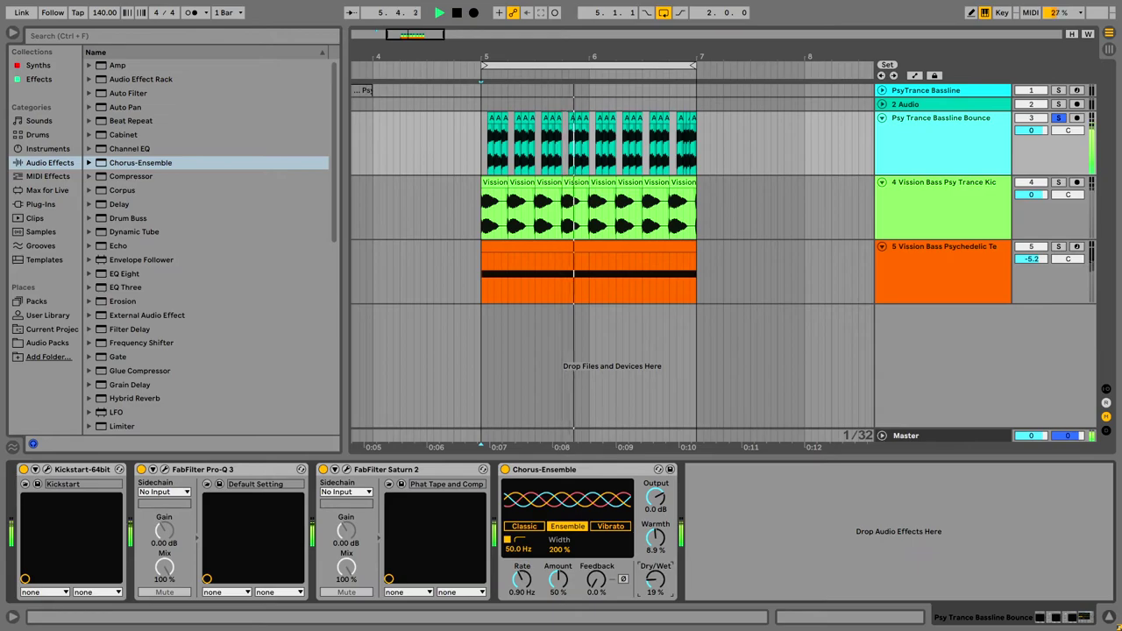
click(505, 470)
click(505, 470)
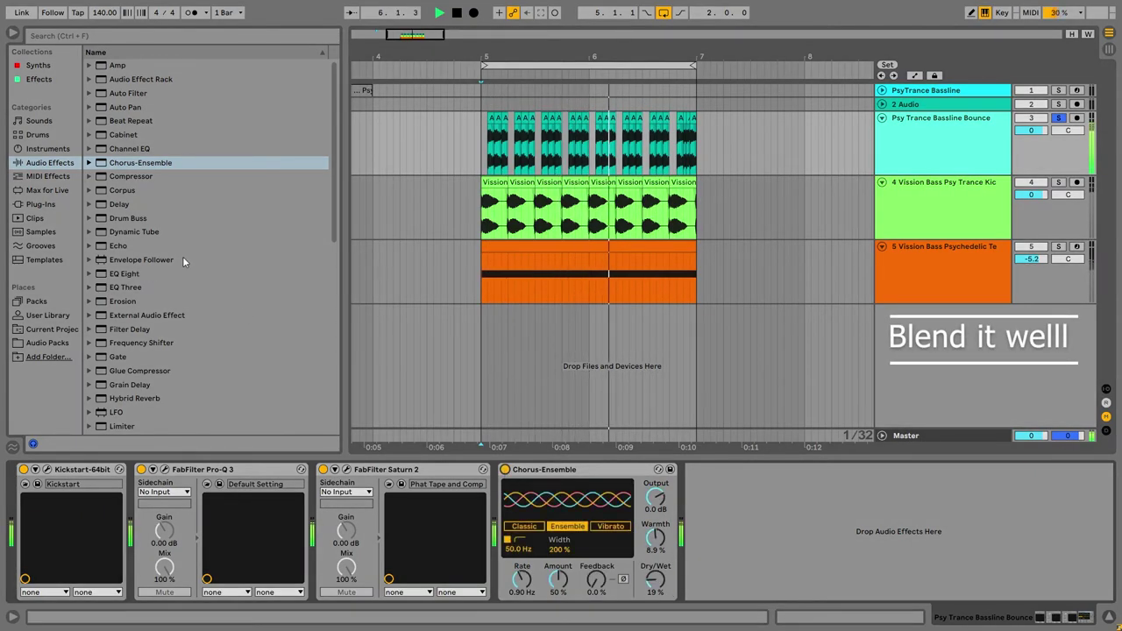
Step: Add a Utility device after Chorus-Ensemble on the Psy Trance Bassline Bounce track
scroll(182, 256, down, 2)
scroll(158, 296, down, 10)
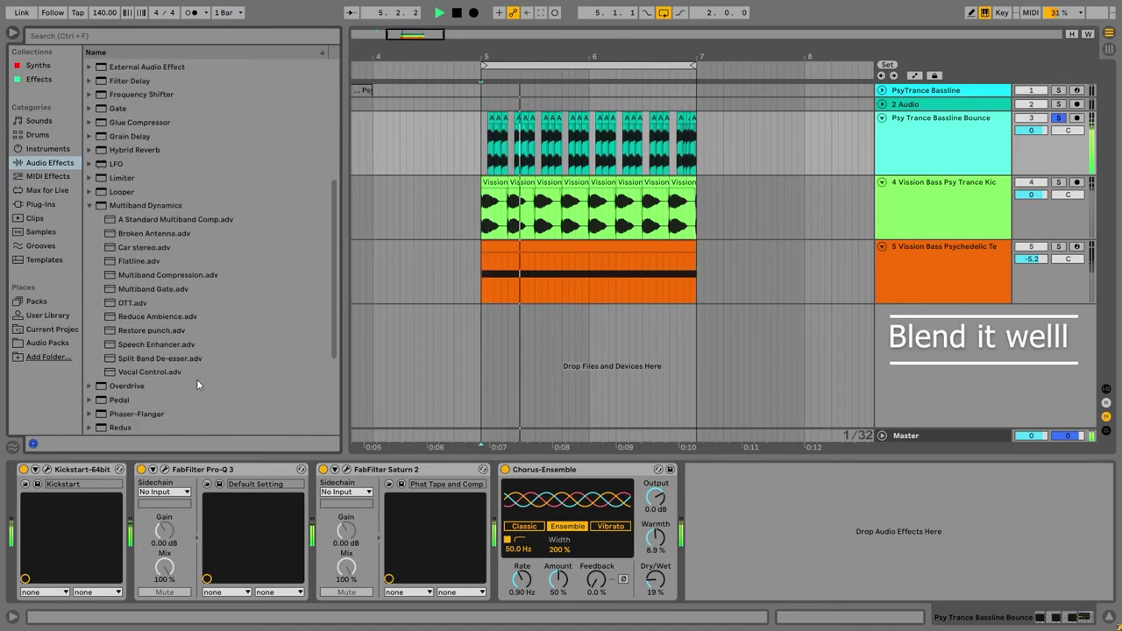
click(145, 402)
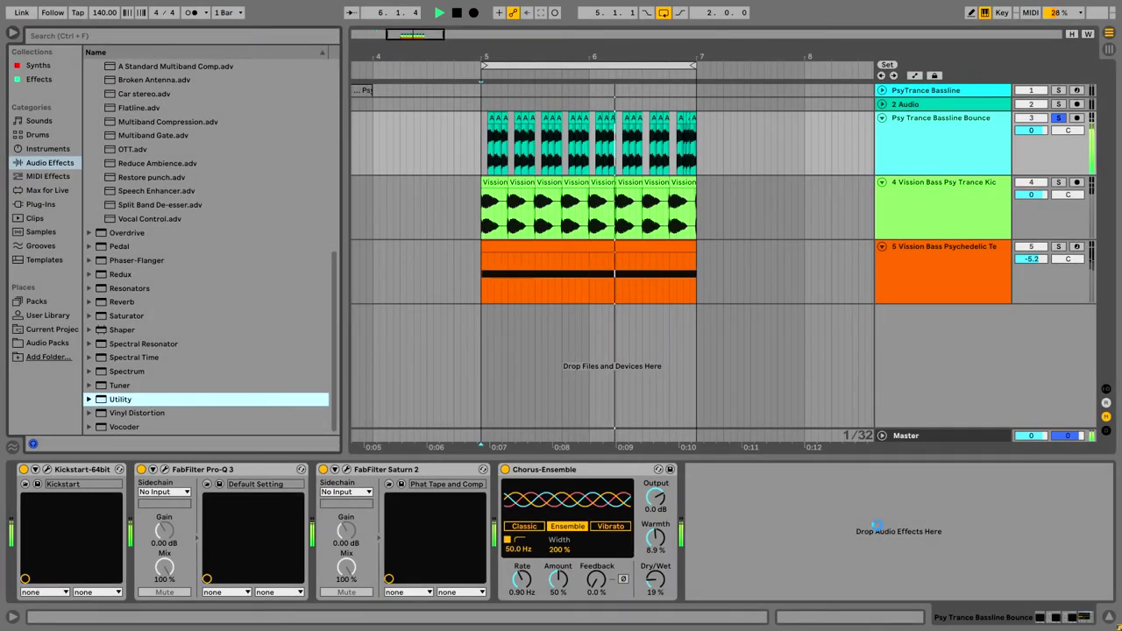
drag(876, 529, 749, 509)
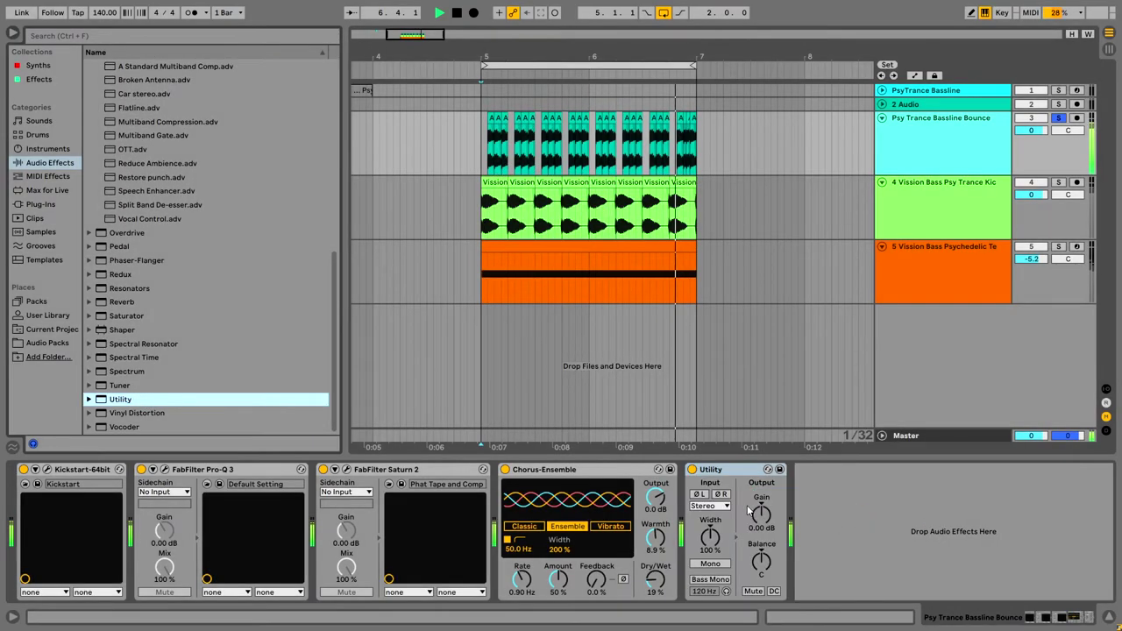
Step: Check mono compatibility by summing Utility to mono and comparing the bassline with Chorus-Ensemble off and on
click(711, 564)
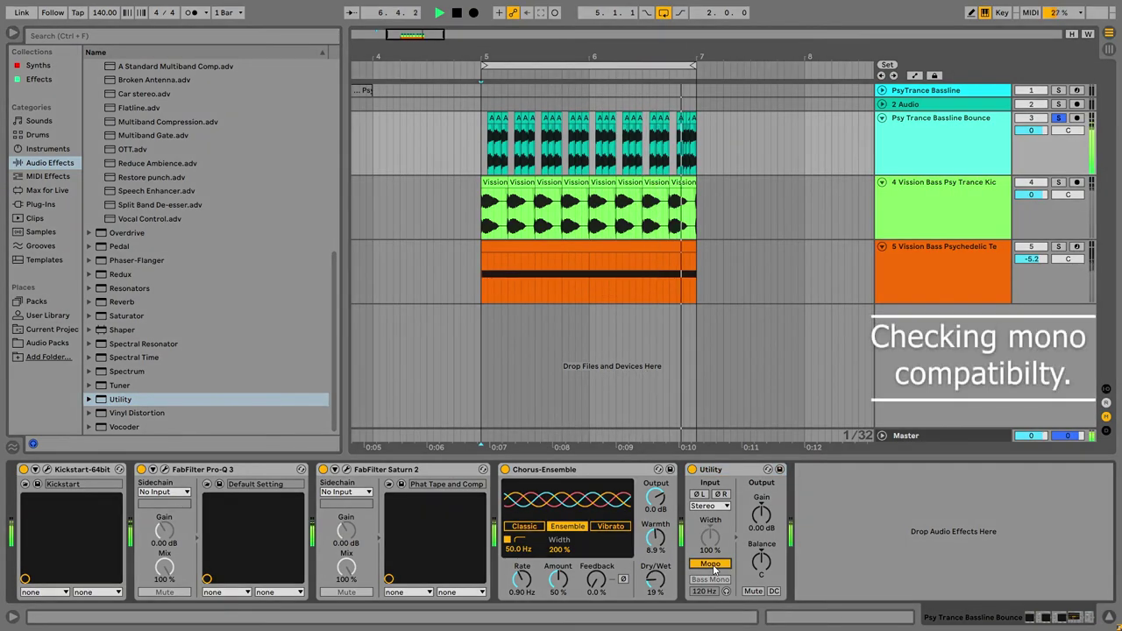
click(505, 470)
click(505, 470)
Step: Listen to the Right and Left channels separately through Utility, leave it on Left, and turn the device off
click(710, 506)
click(712, 546)
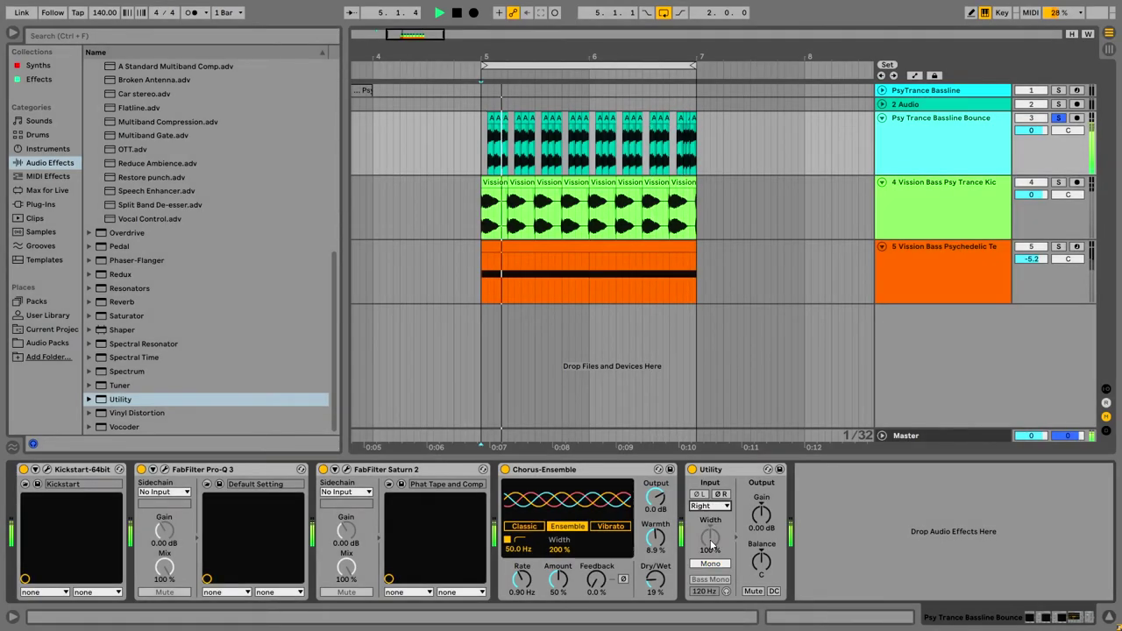
click(710, 506)
click(714, 545)
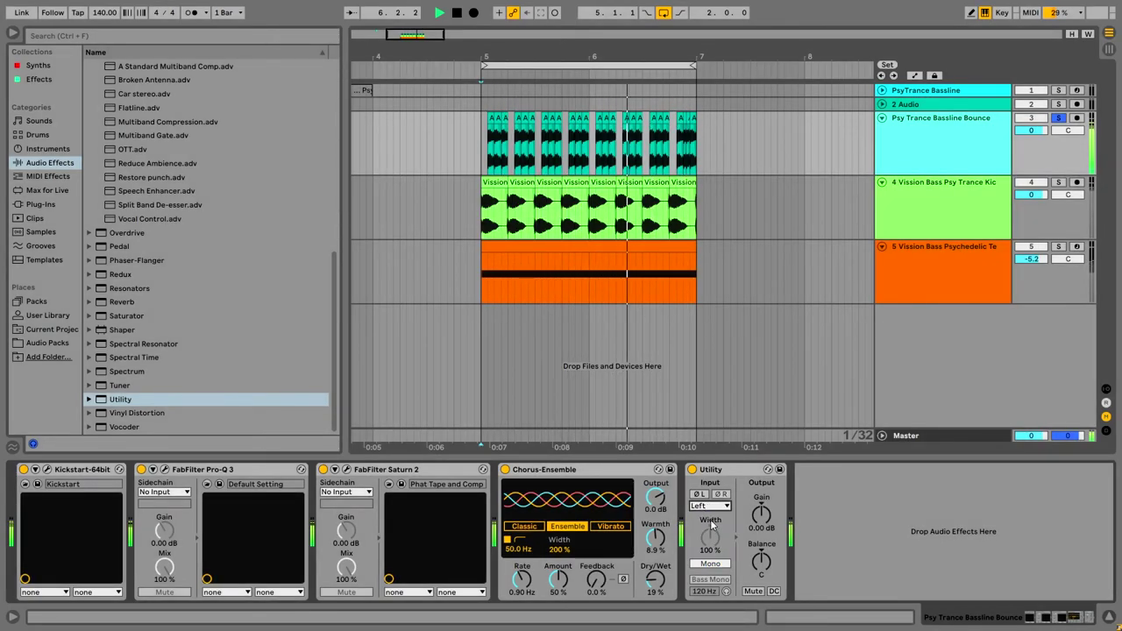
click(692, 470)
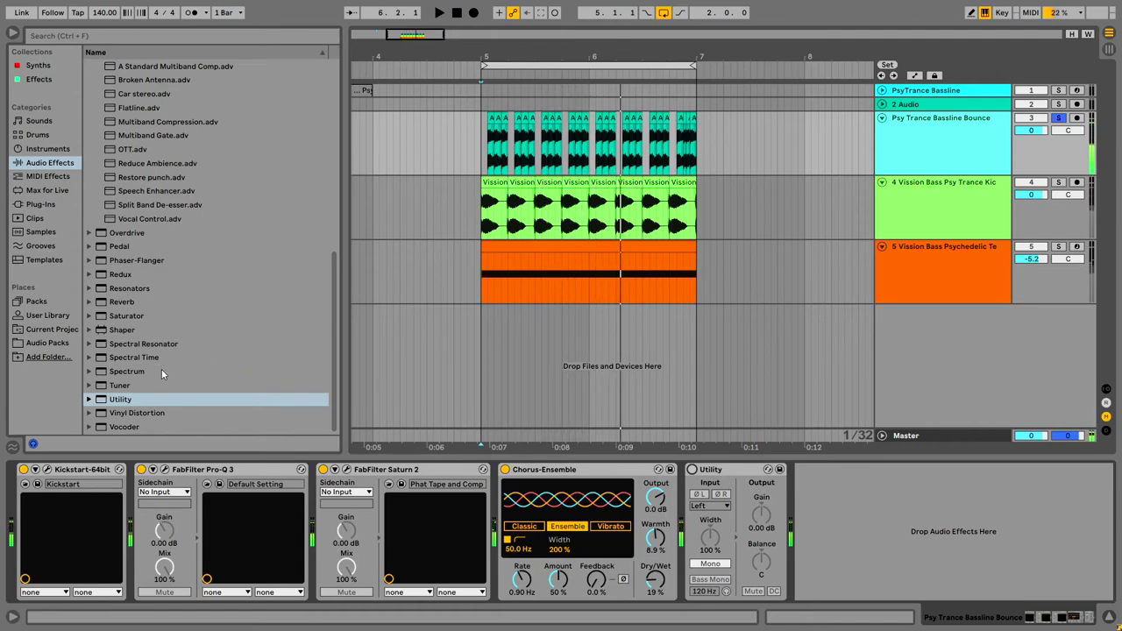
Step: Add Delay after Utility on the bassline track and set its feedback to 38% while the loop plays
scroll(182, 264, up, 4)
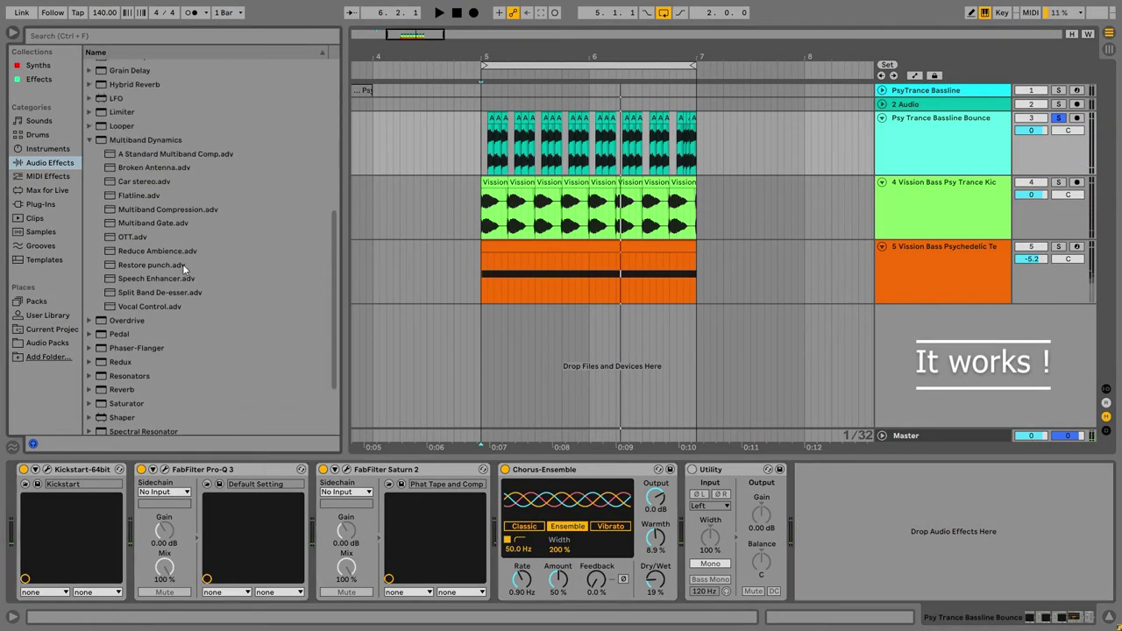
scroll(152, 194, up, 2)
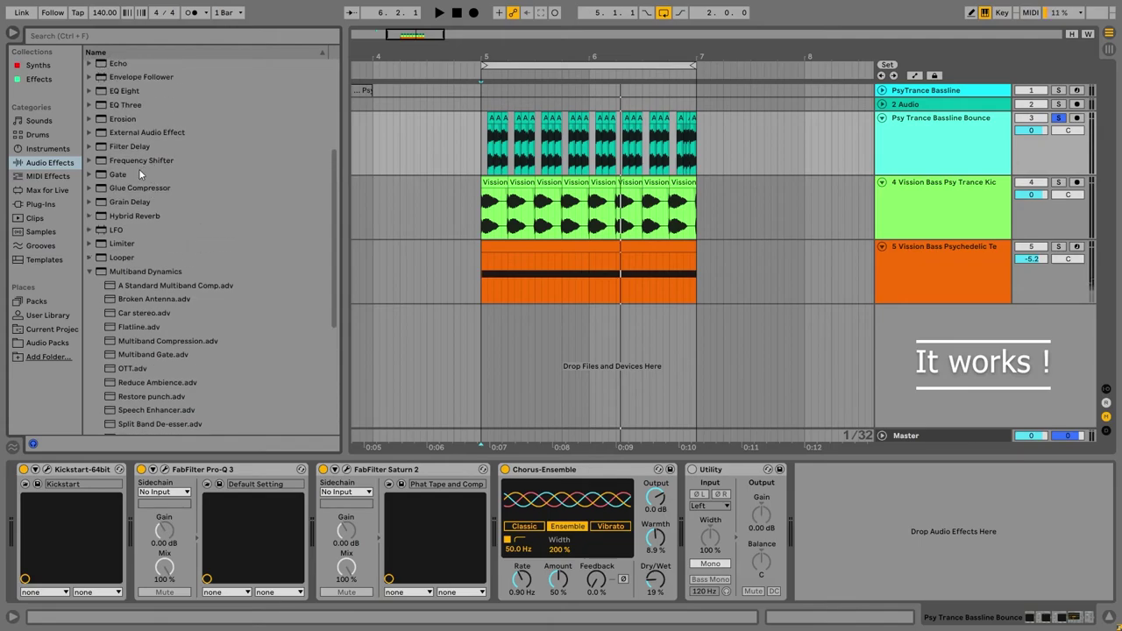
scroll(135, 166, up, 1)
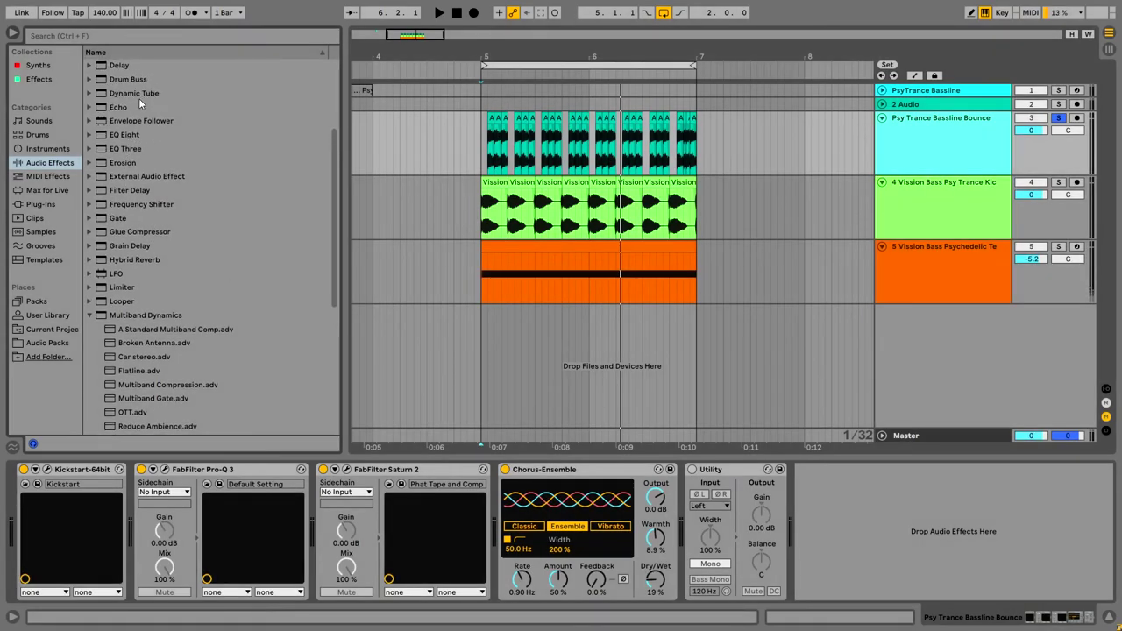
double_click(138, 67)
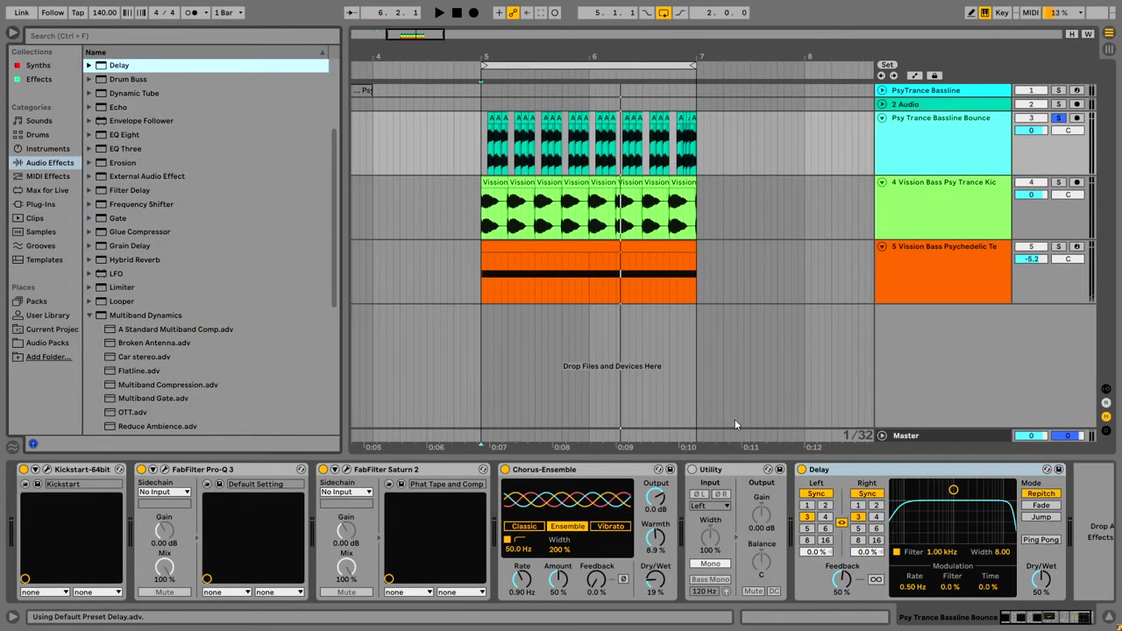
key(space)
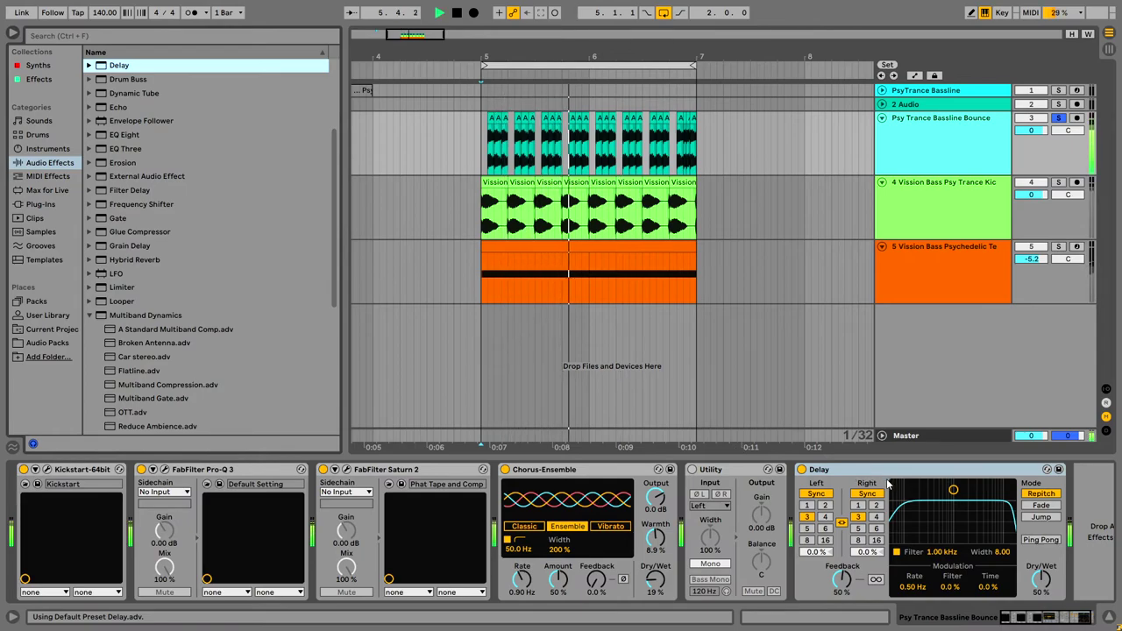
drag(863, 586, 863, 598)
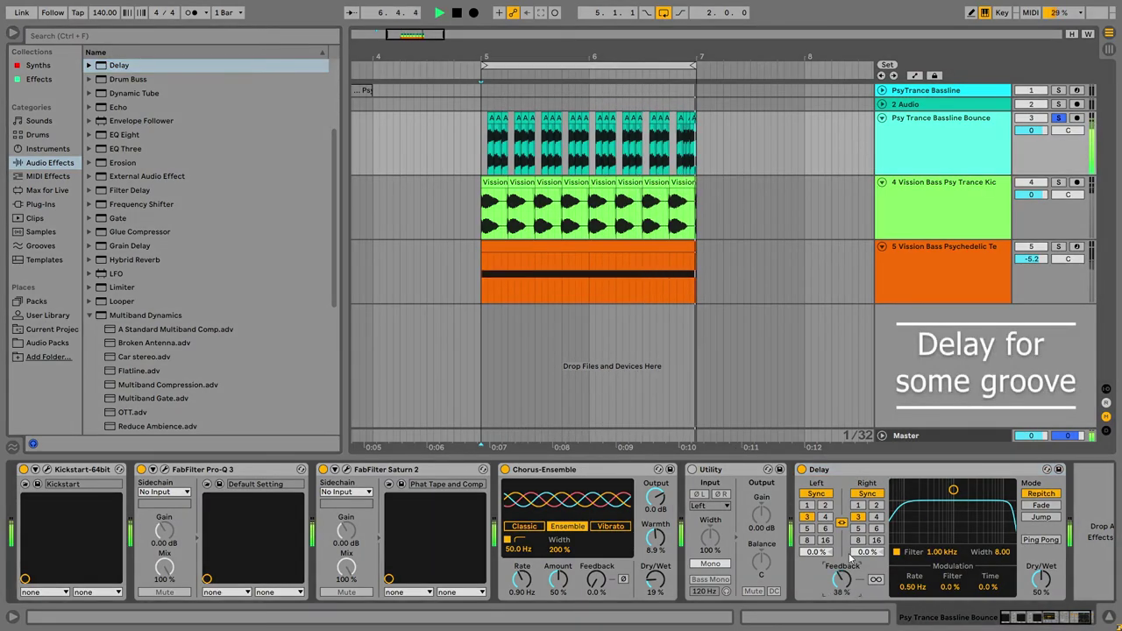
click(881, 469)
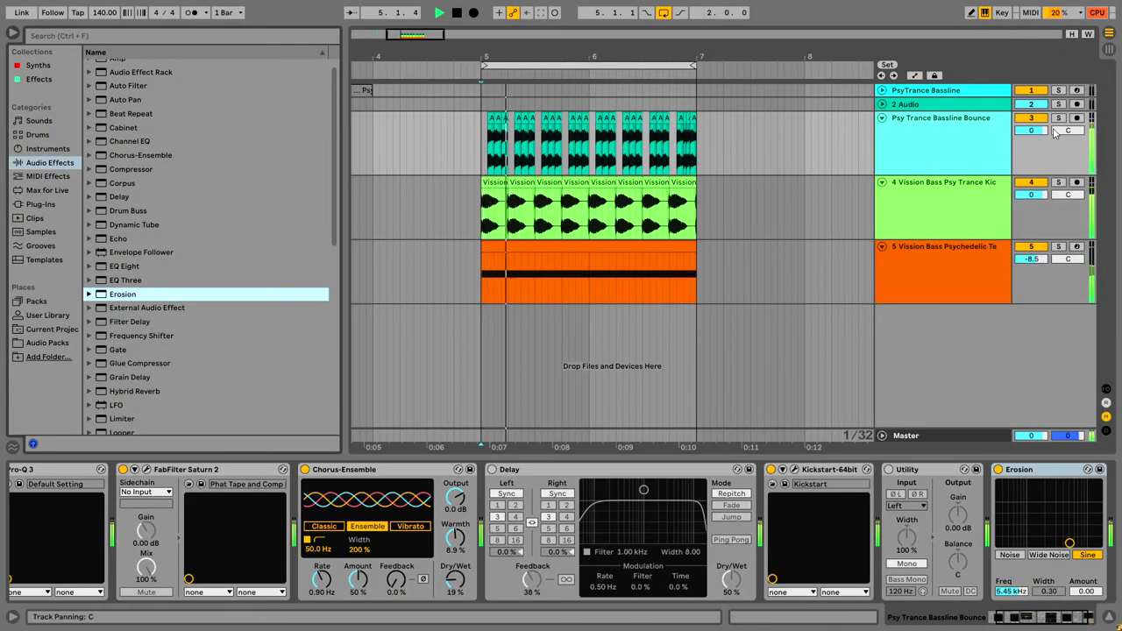
Step: Solo the bassline, set Erosion to 8.43 kHz with amount 32.4, compare Noise with Sine, and keep Sine with the solo off
click(1058, 117)
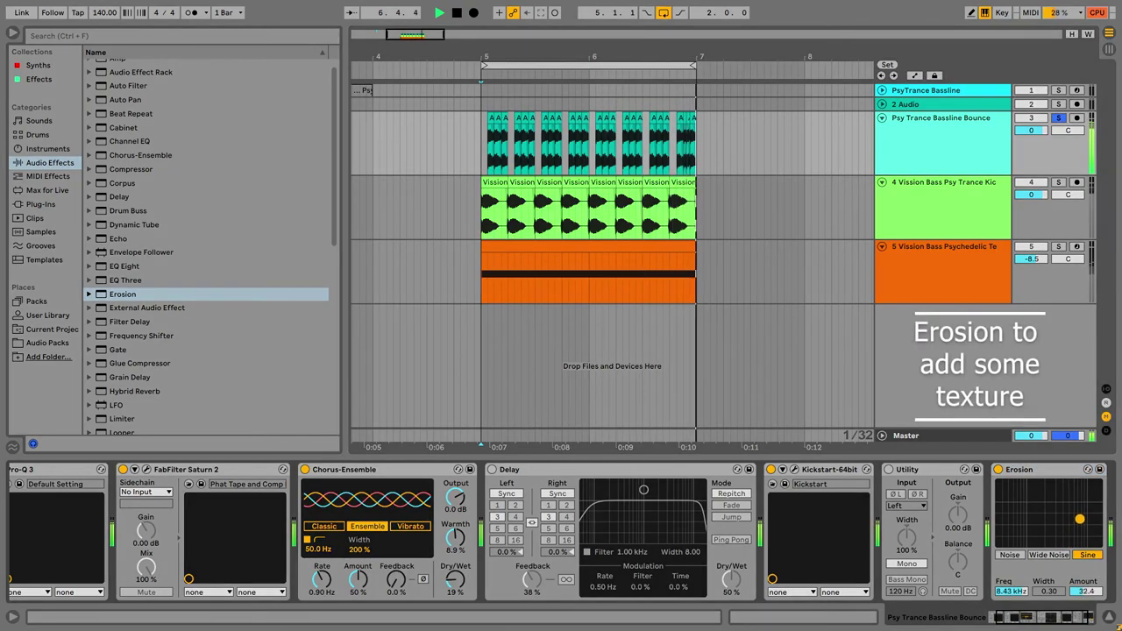
click(1014, 559)
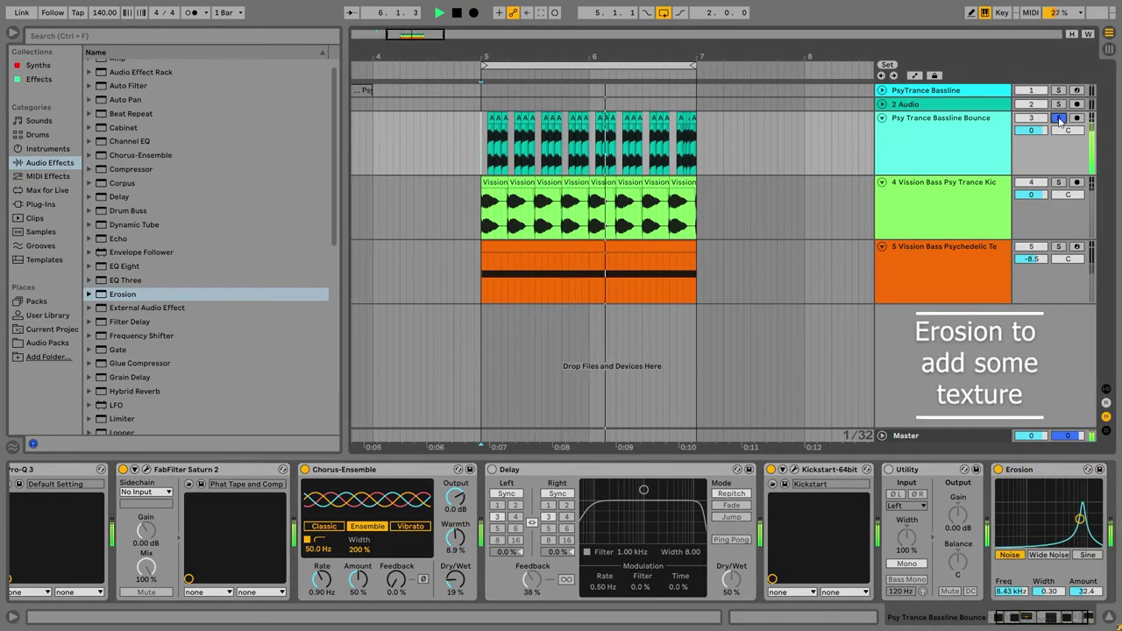
click(1091, 557)
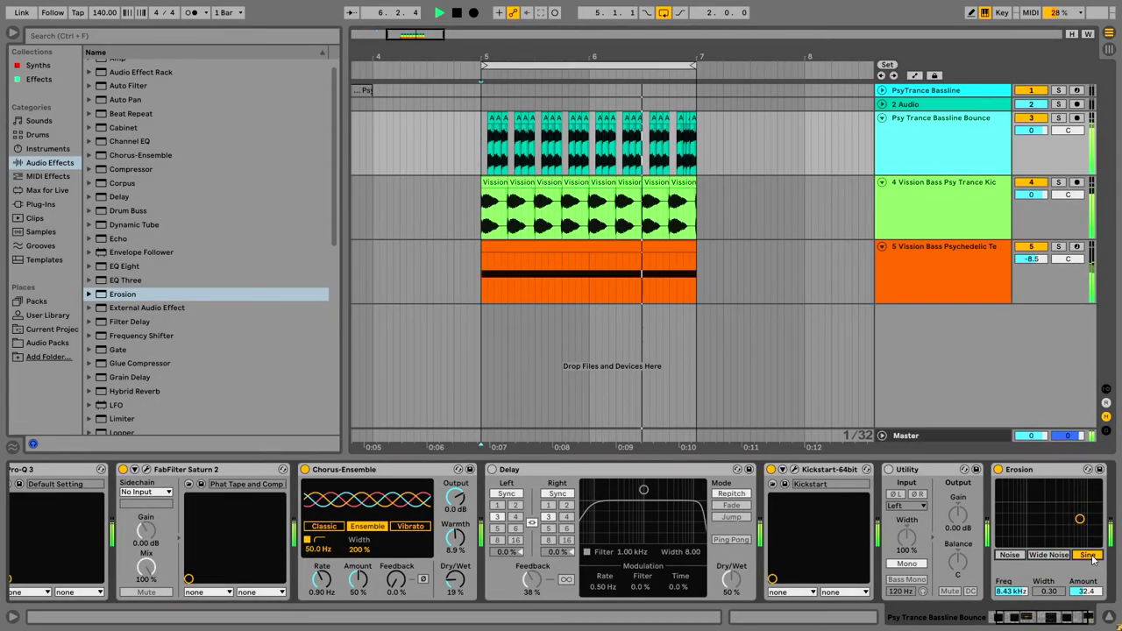
Step: Hide the device view and the browser to give the arrangement more room
click(1110, 619)
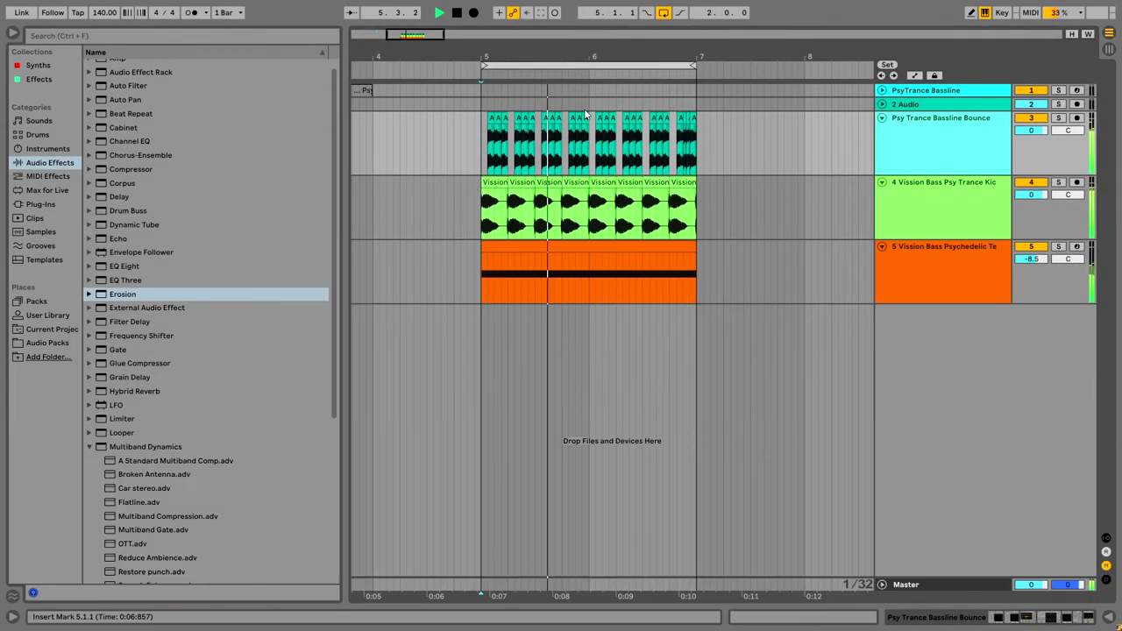
click(14, 35)
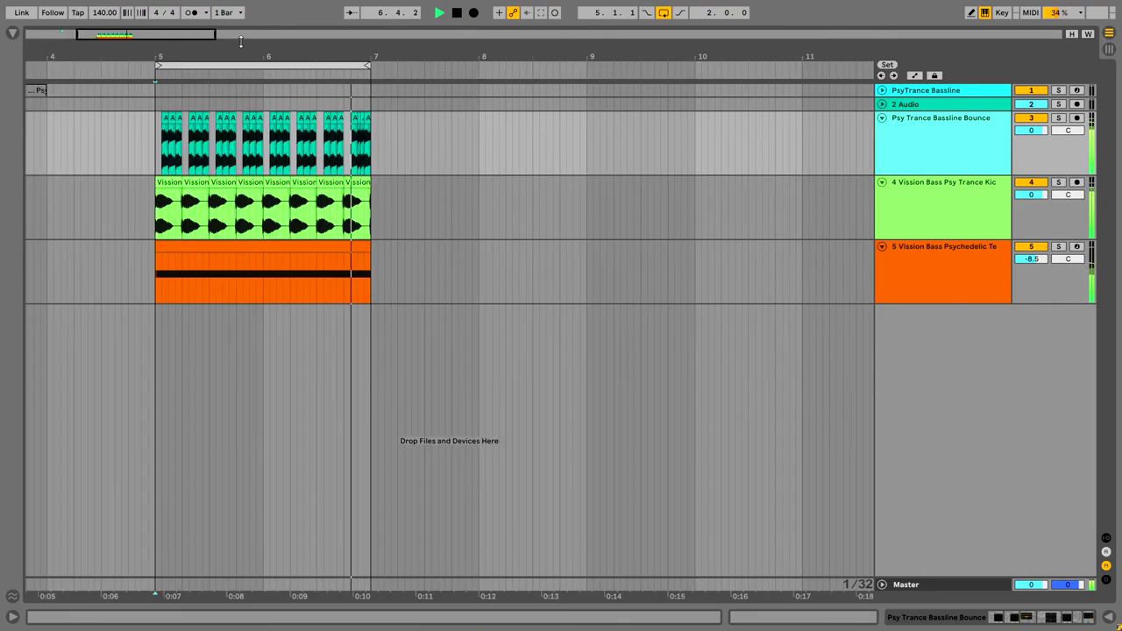
Step: Show the device chain of the Vission Bass Psychedelic Texture track and select its time range from 5.1.1 to 7.1.1
click(968, 272)
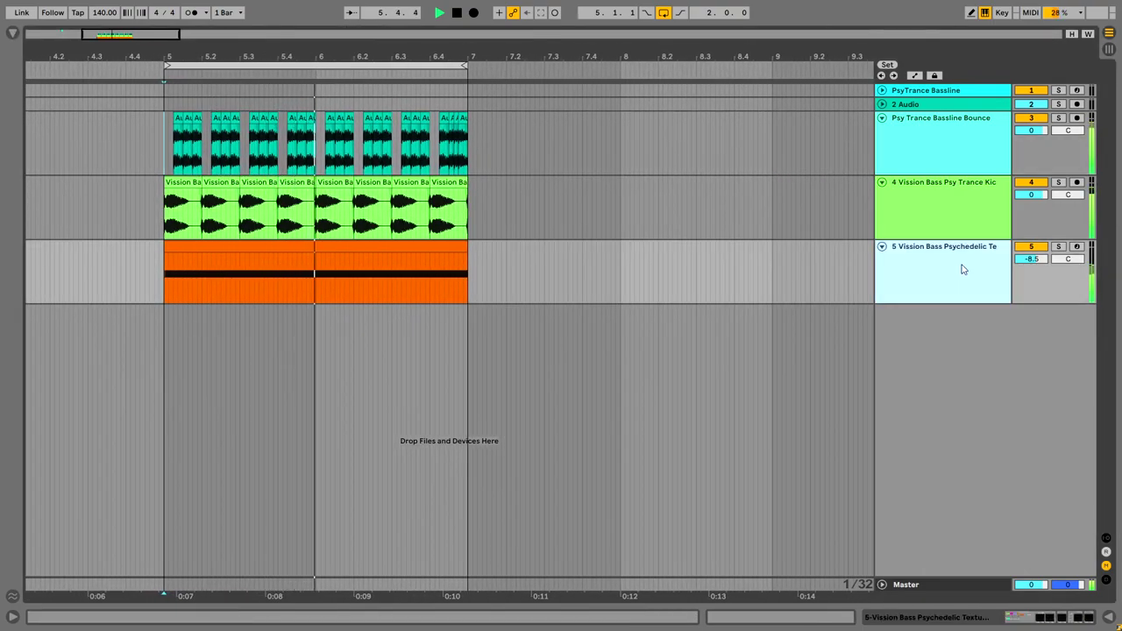
key(ctrl+alt+l)
drag(190, 282, 469, 278)
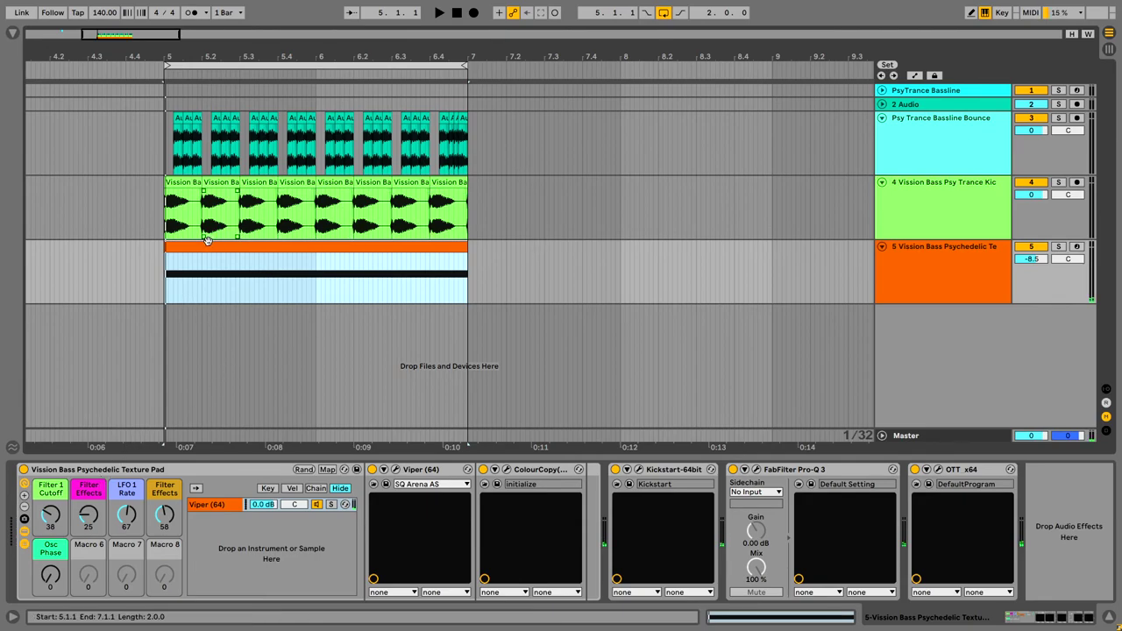
Step: Play the arrangement from just before bar 5 to hear the bassline, kick and texture pad together, and stop playback
click(157, 272)
key(space)
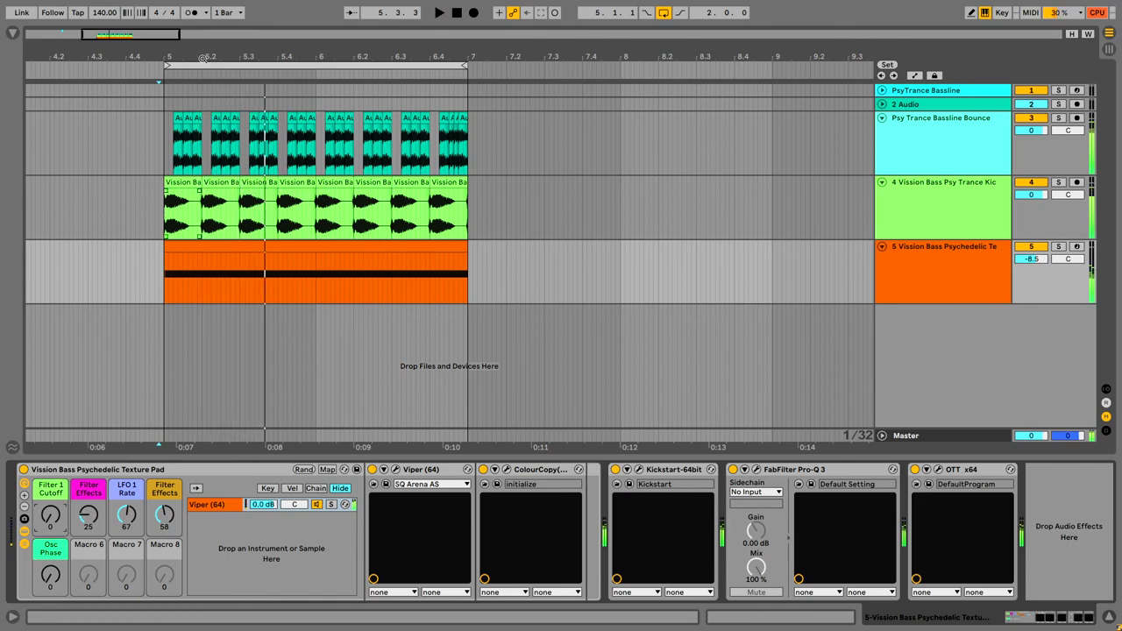
drag(222, 56, 544, 55)
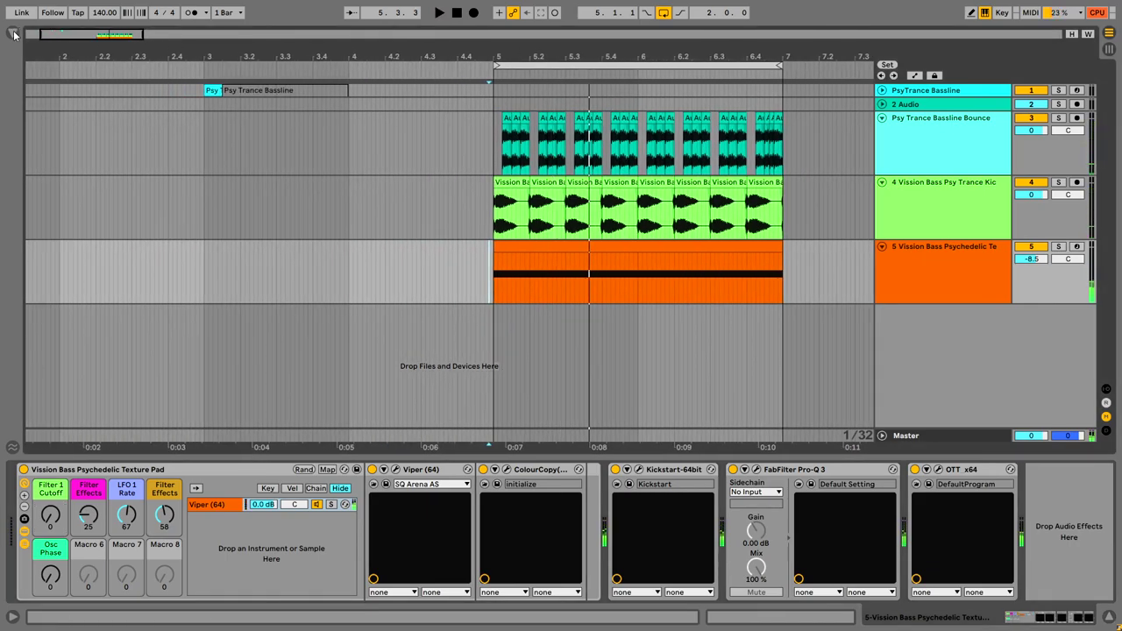